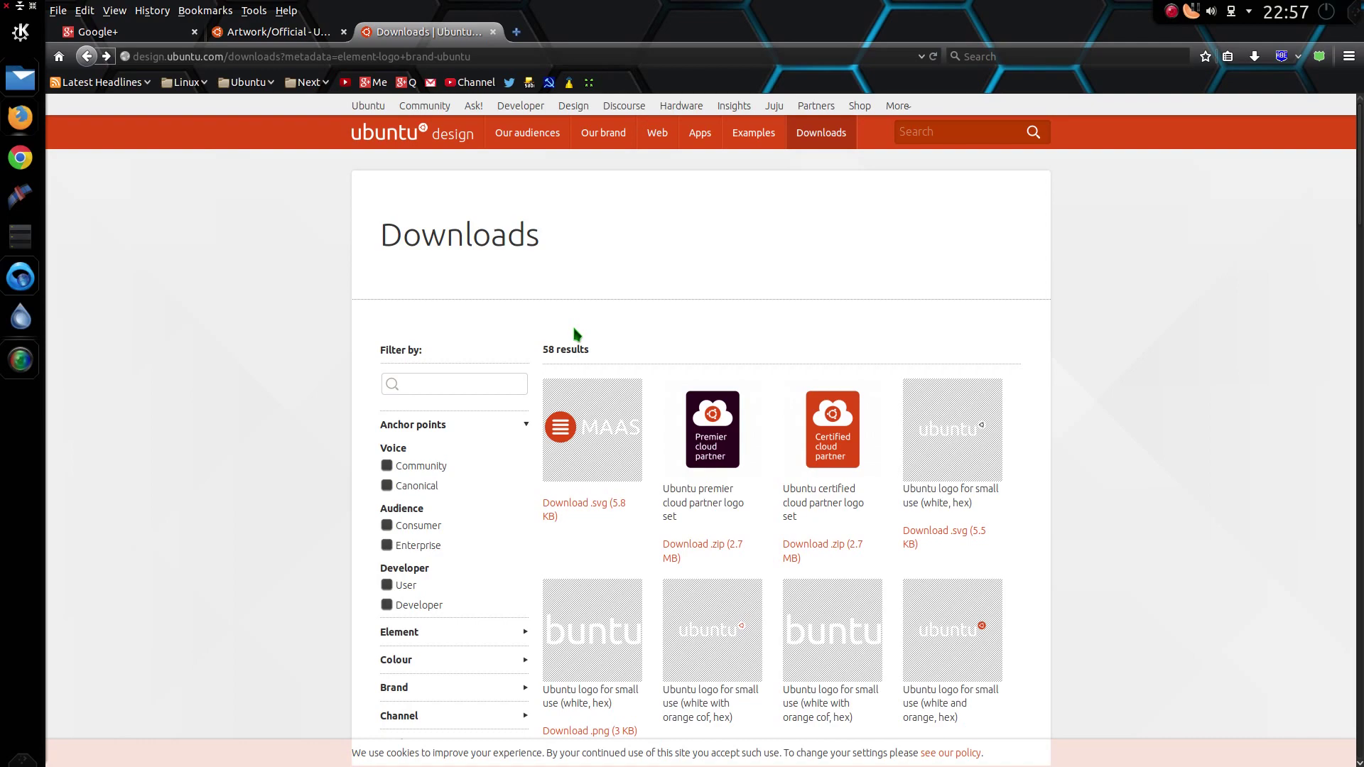
# Browse the Ubuntu logo downloads page for a suitable circle-of-friends logo file
pyautogui.scroll(-5, 575, 334)
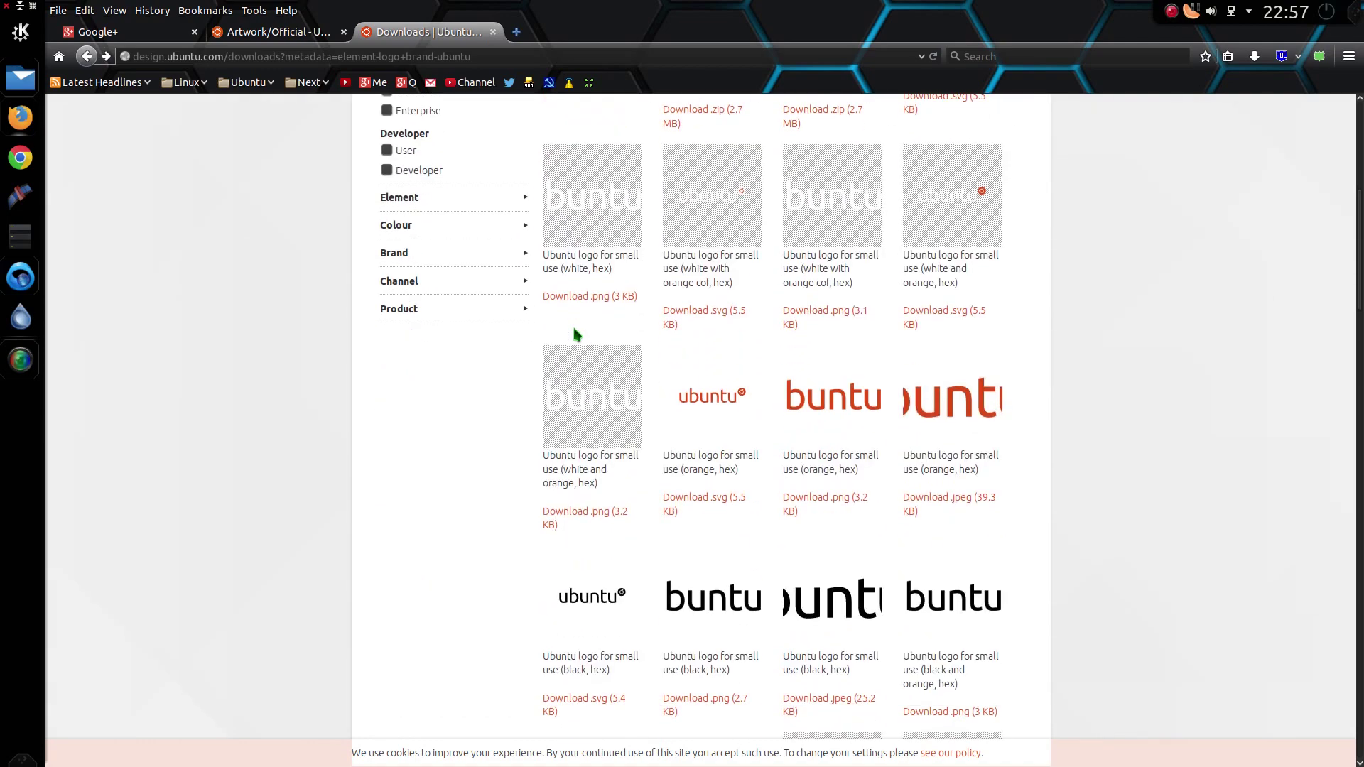
pyautogui.scroll(-5, 576, 334)
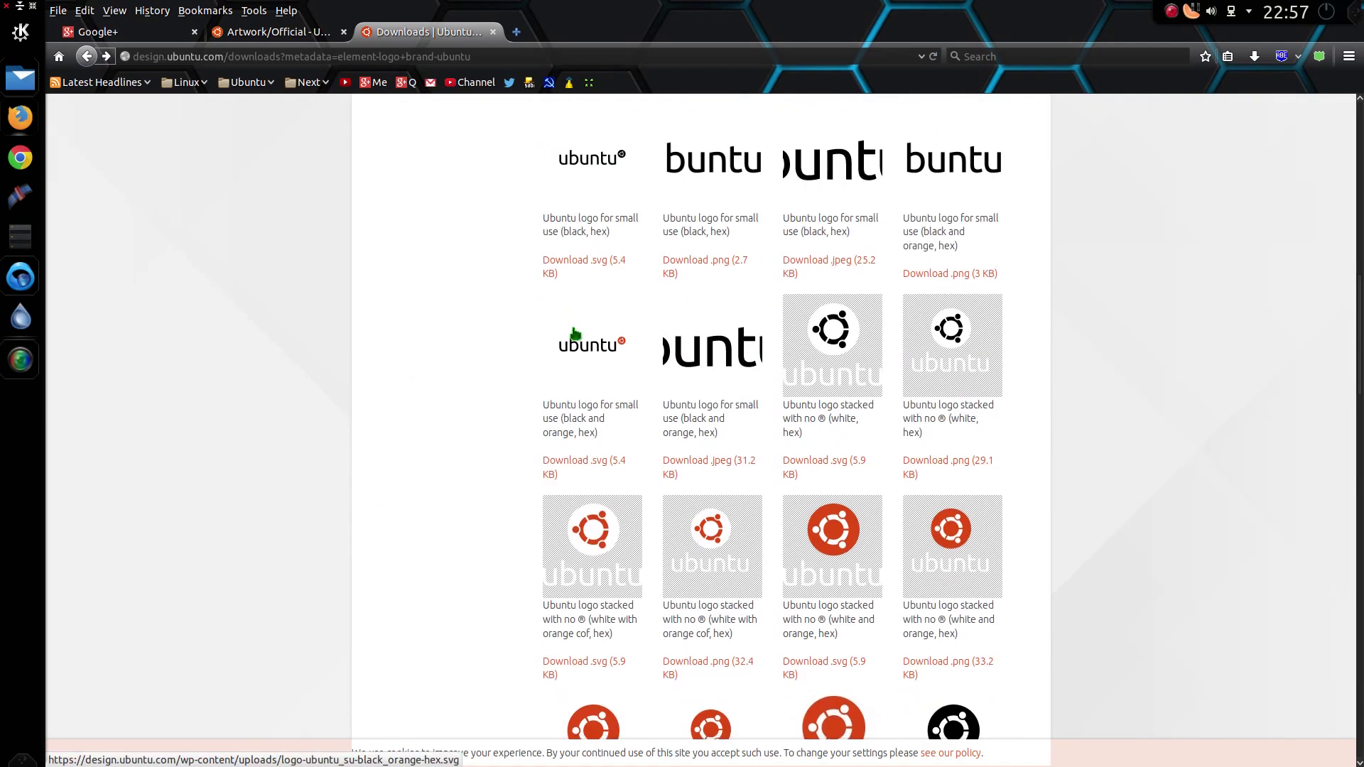
pyautogui.scroll(-5, 575, 334)
pyautogui.scroll(-10, 576, 334)
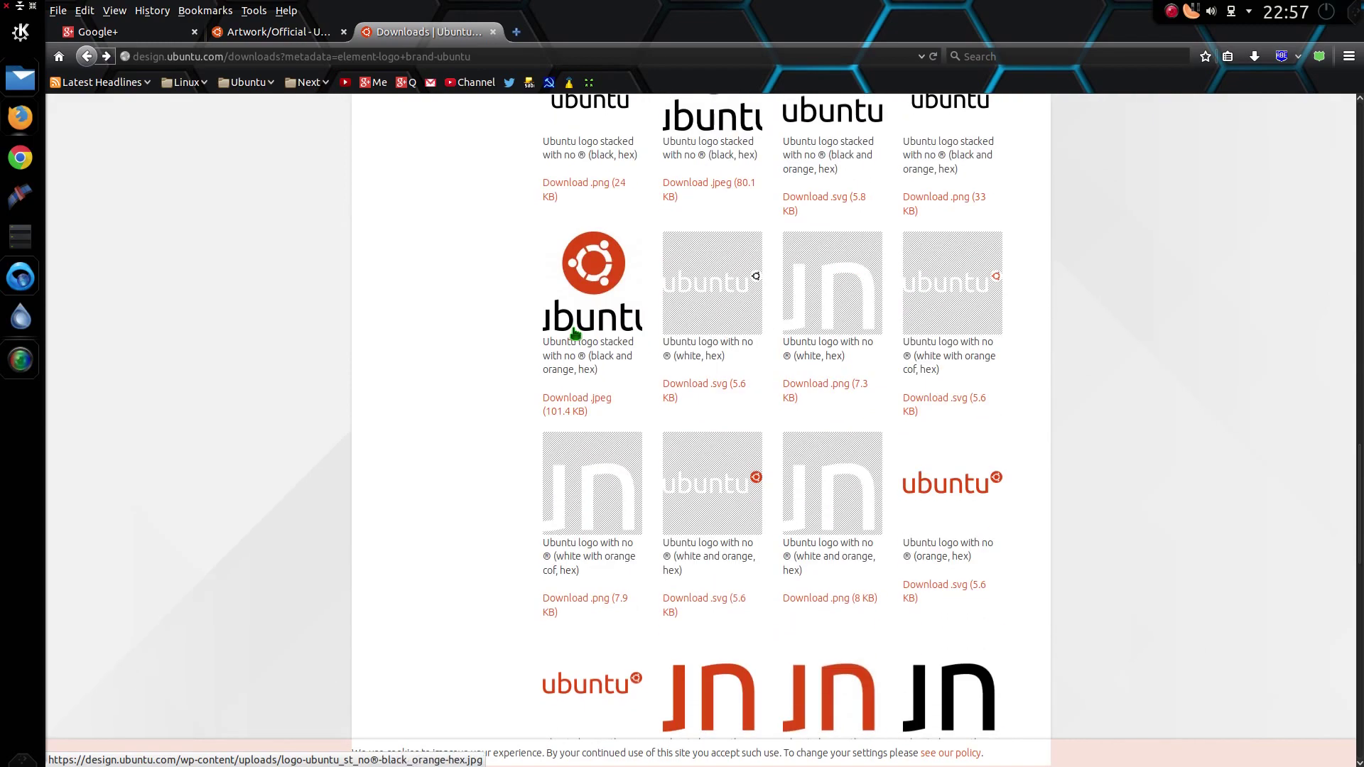
pyautogui.scroll(-5, 573, 328)
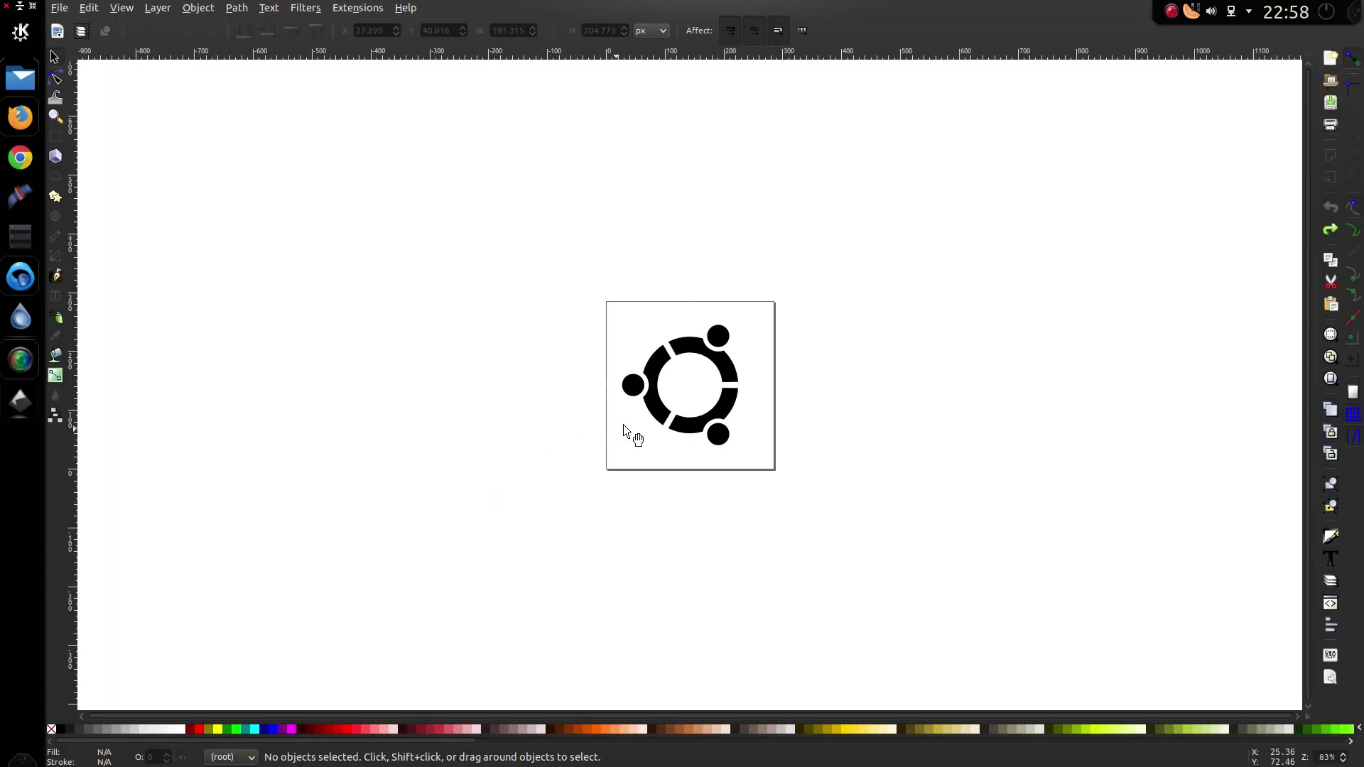
# Switch to Inkscape and select only the black circle-of-friends path, separate from the white background square
pyautogui.click(694, 351)
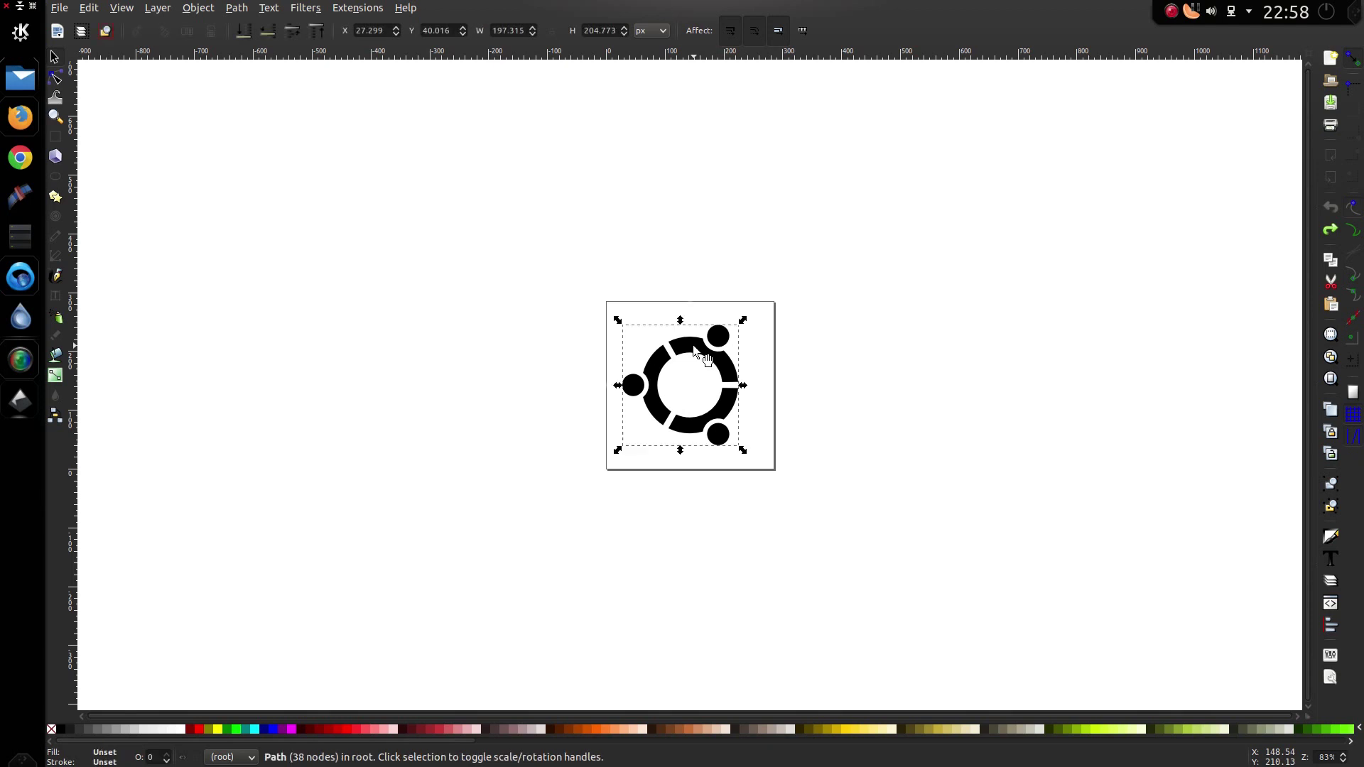
pyautogui.click(644, 321)
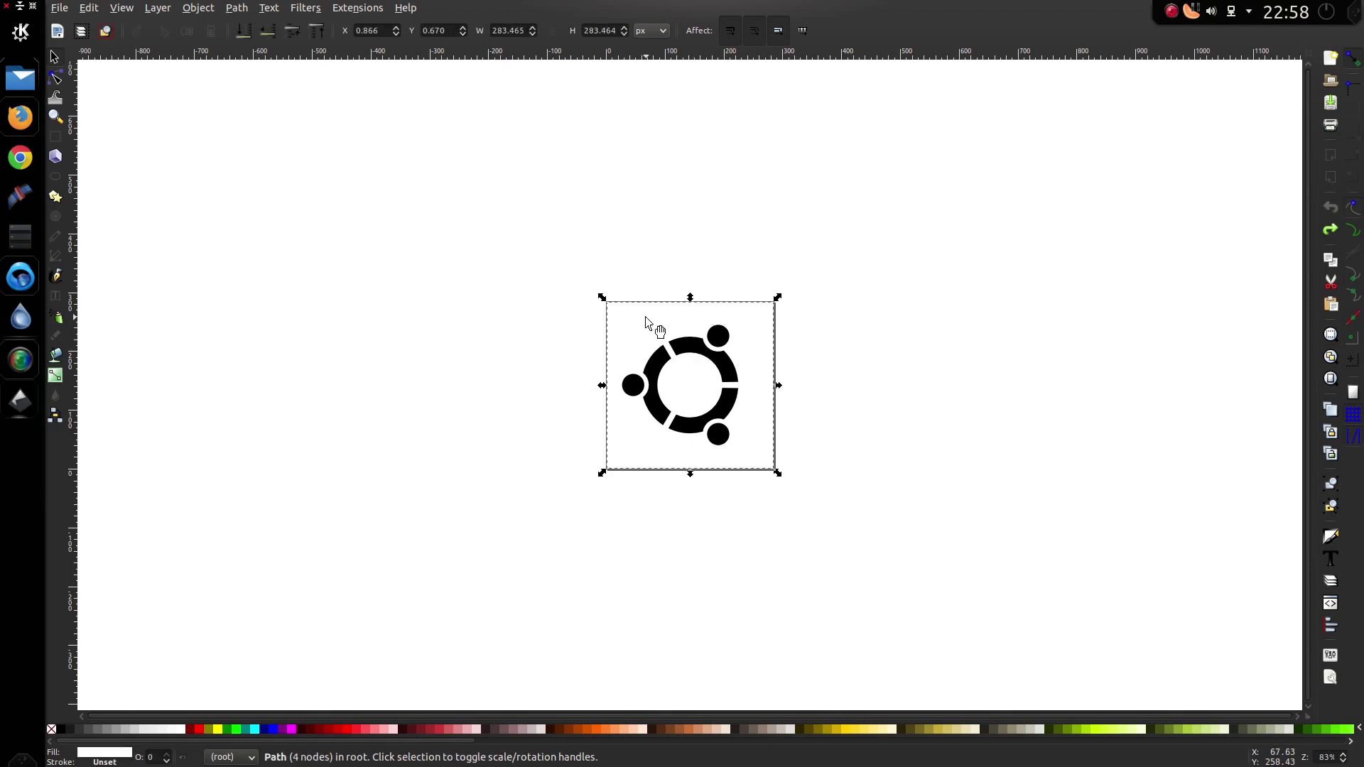
pyautogui.click(695, 351)
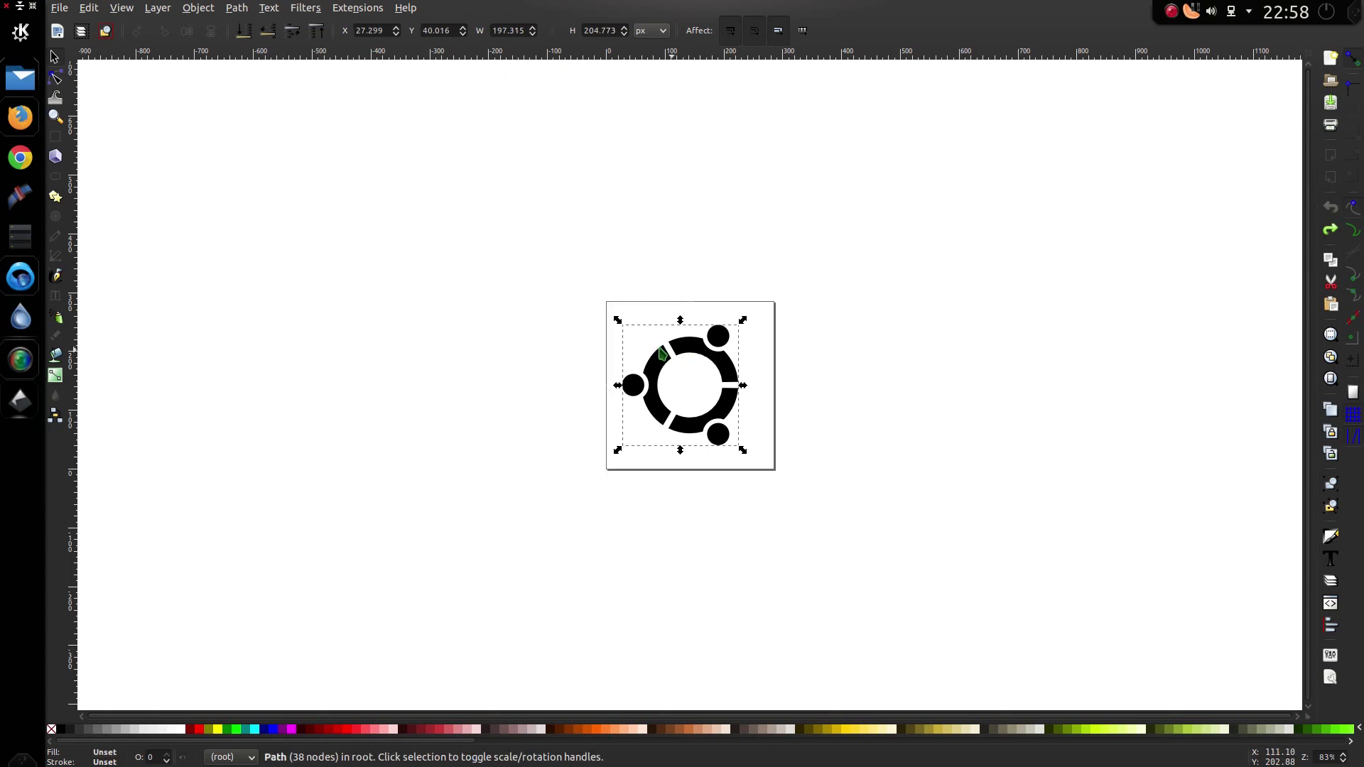
# Create a new document from the video_HDTV_1920x1080 template and maximize its window
pyautogui.click(59, 8)
pyautogui.moveTo(163, 29)
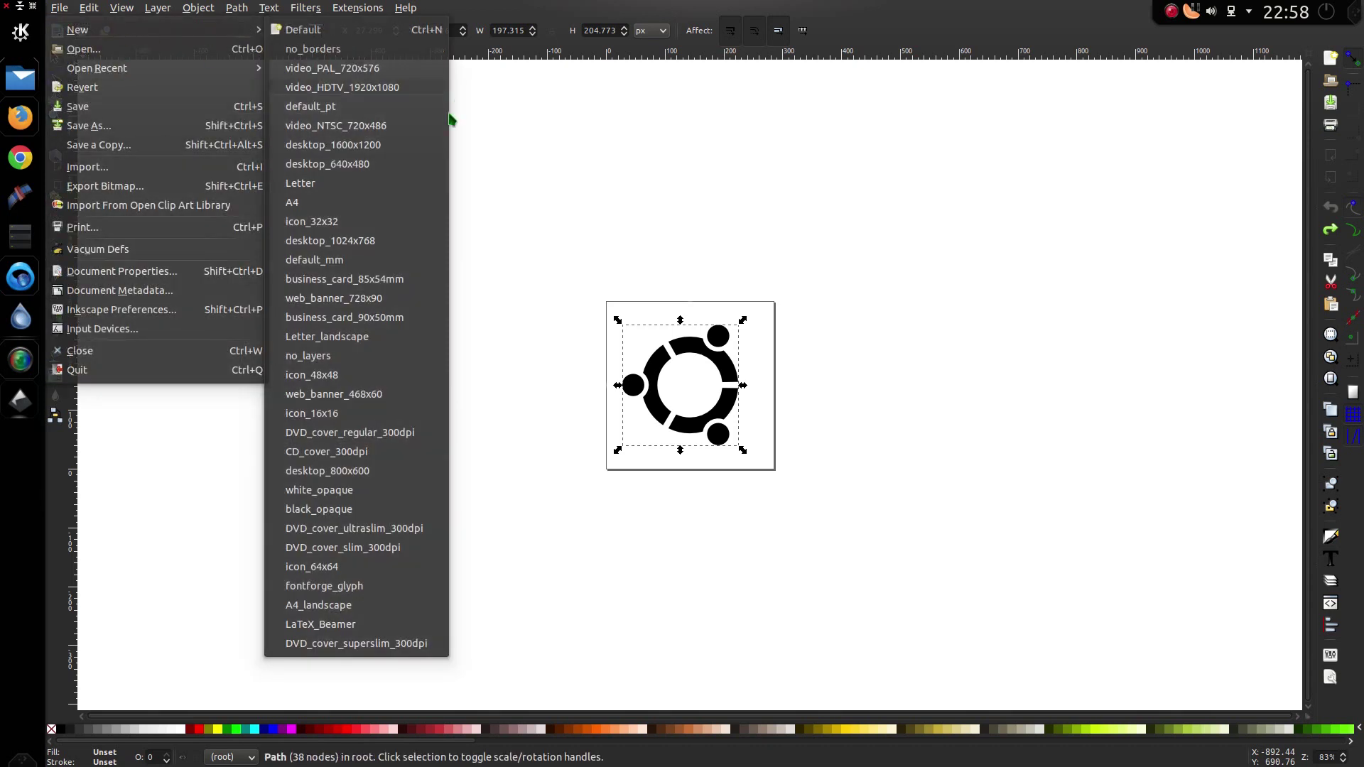
pyautogui.click(378, 88)
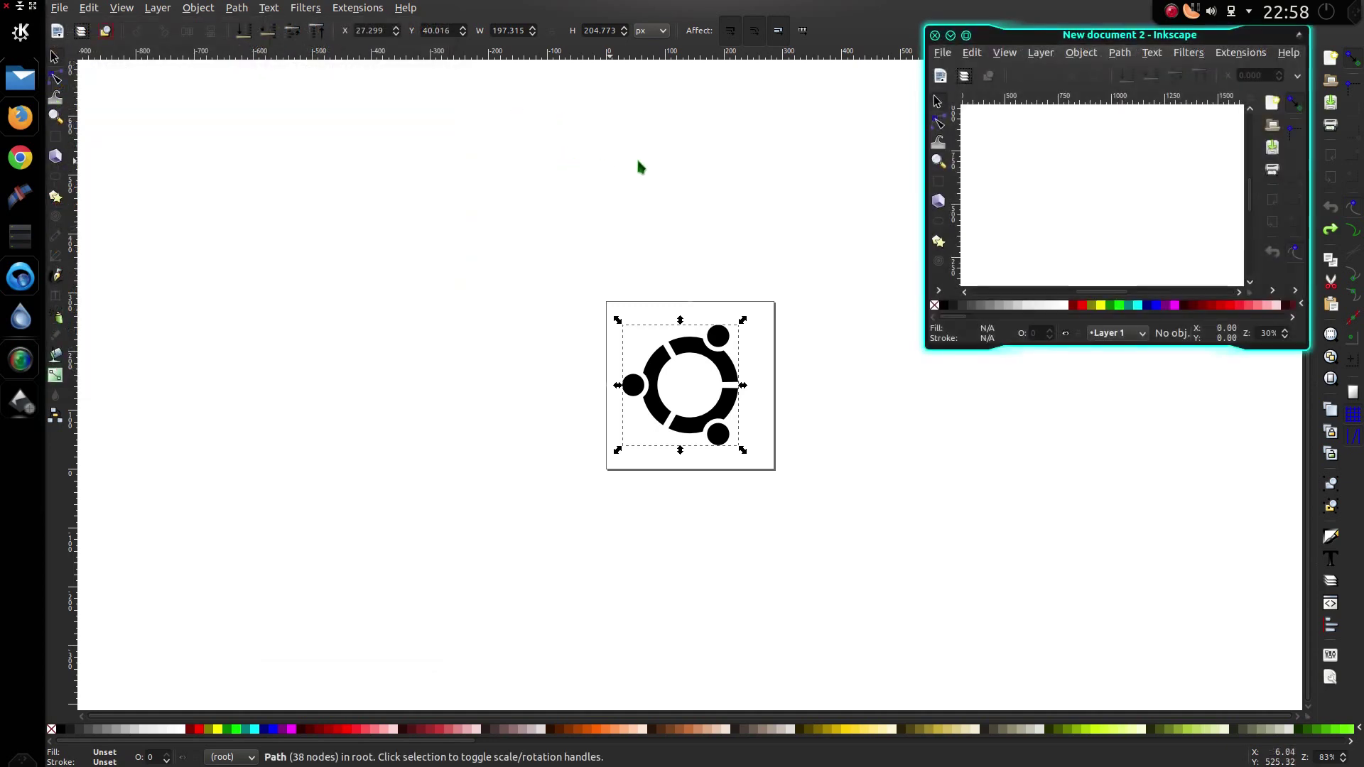
pyautogui.click(967, 36)
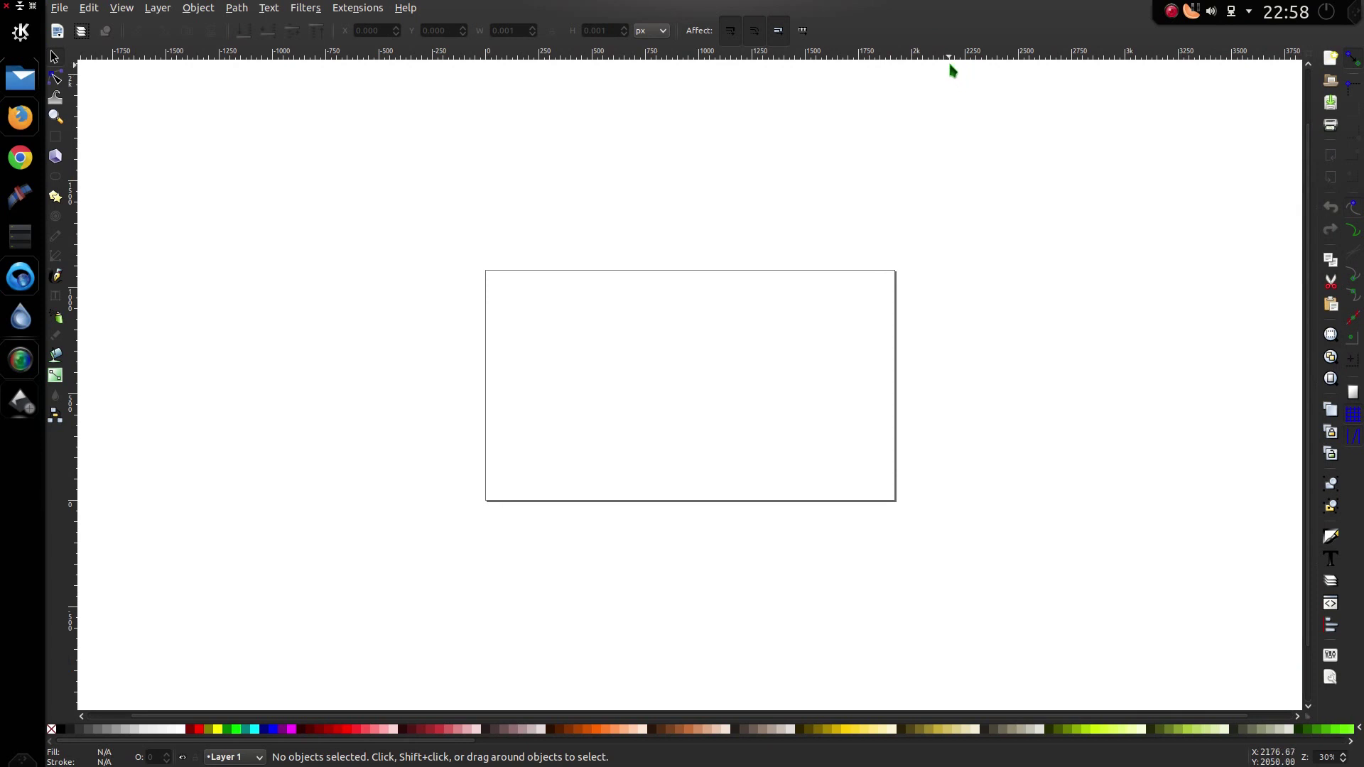
# Paste the logo path onto the blank page, scale it to about 461 × 478 px and deselect it
pyautogui.press('ctrl')
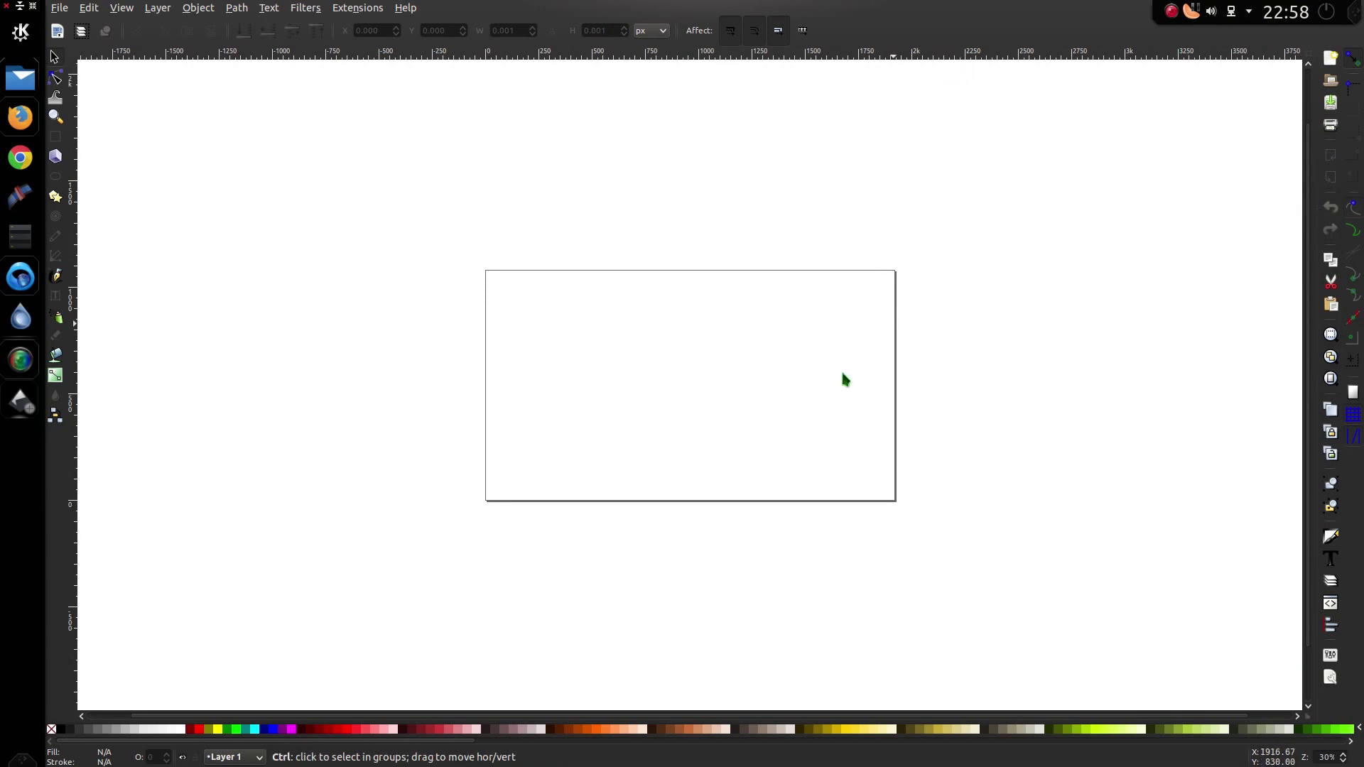
pyautogui.hotkey('ctrl', 'v')
pyautogui.moveTo(706, 455)
pyautogui.mouseDown()
pyautogui.moveTo(616, 345)
pyautogui.moveTo(604, 351)
pyautogui.moveTo(699, 445)
pyautogui.mouseUp()
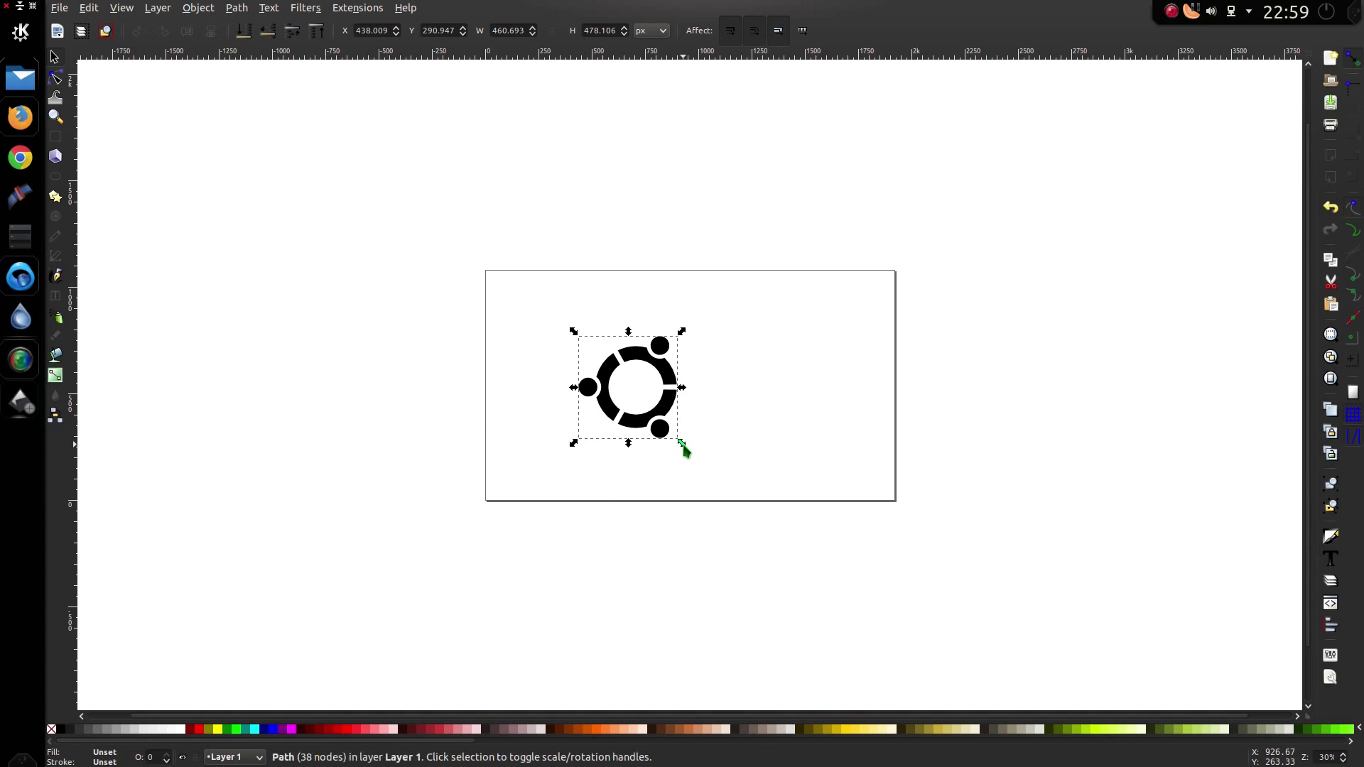
pyautogui.press('Escape')
# Remove the logo path's fill and give it a flat turquoise stroke with saturation 221 and lightness 121
pyautogui.scroll(3, 628, 411)
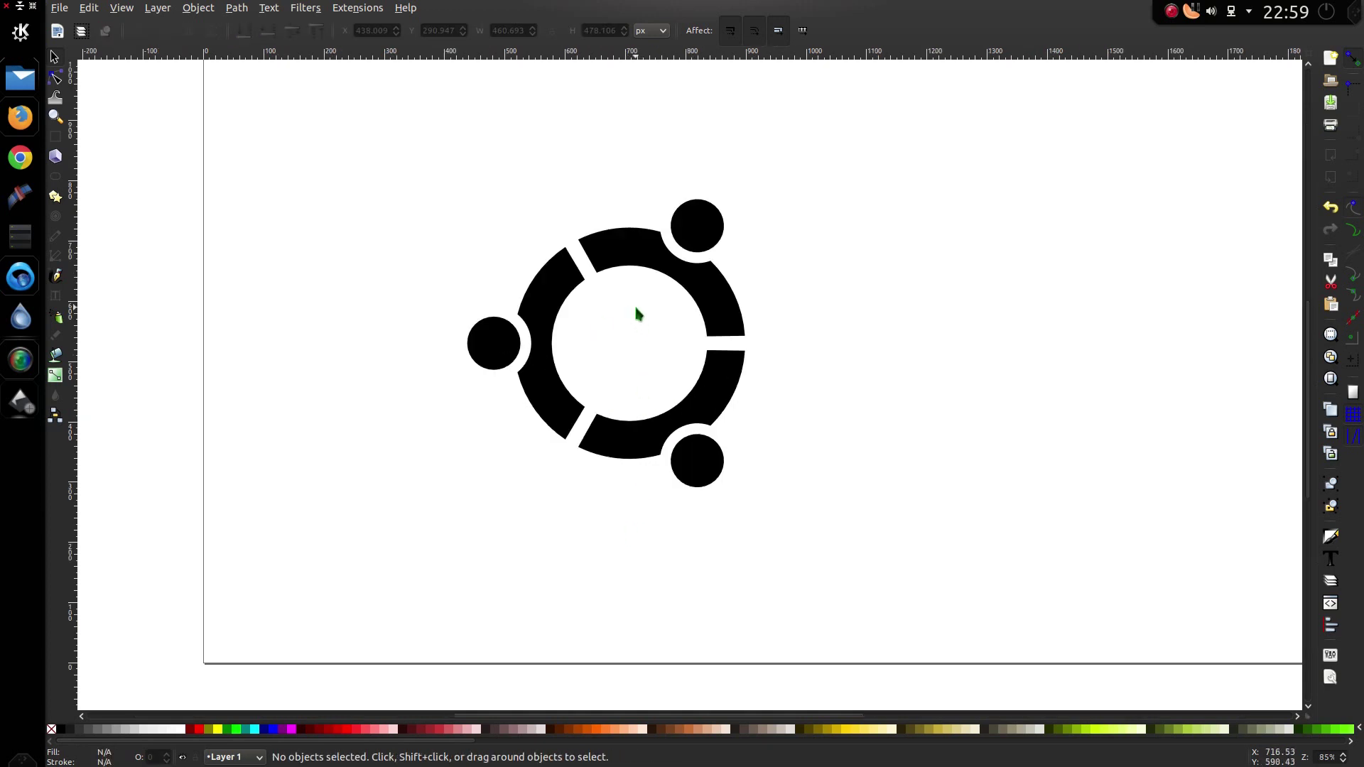
pyautogui.hotkey('shift', 'ctrl', 'f')
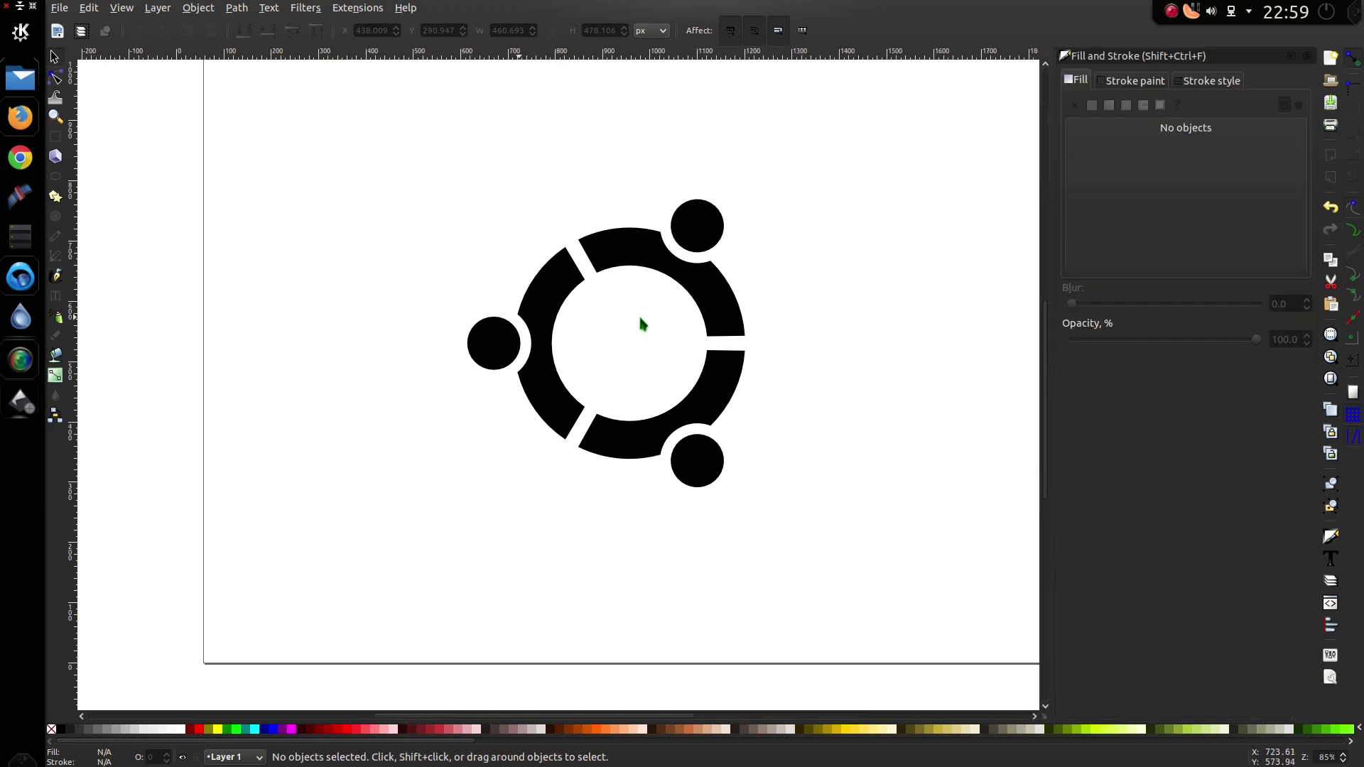
pyautogui.click(629, 261)
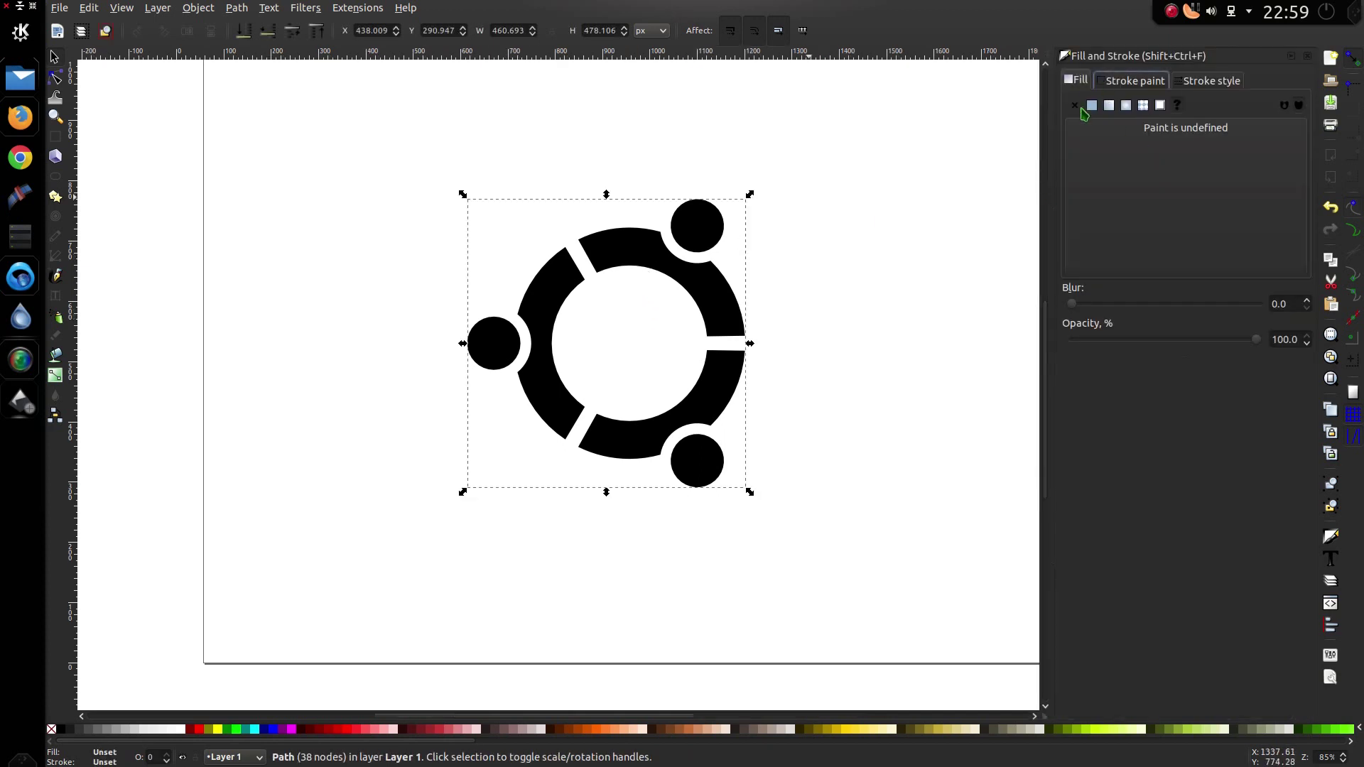
pyautogui.click(1075, 105)
pyautogui.click(1135, 84)
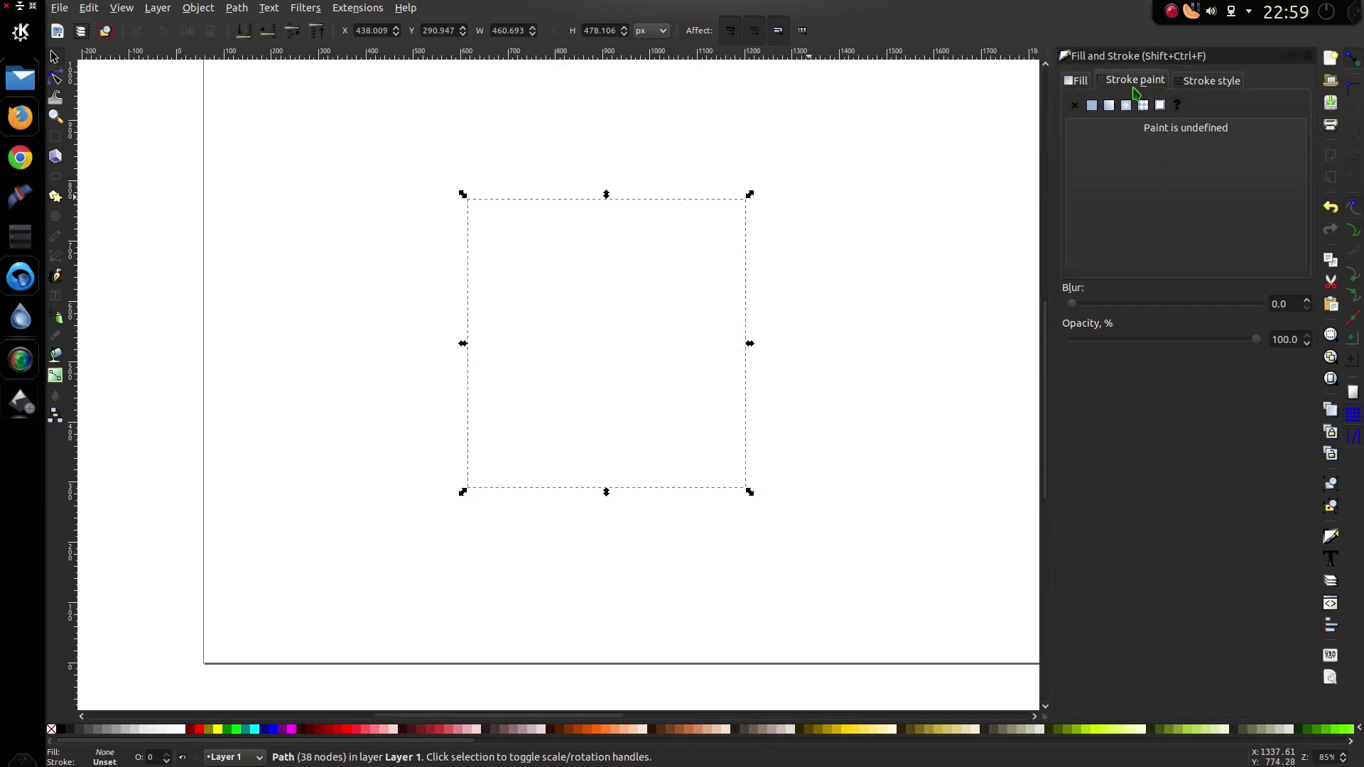
pyautogui.click(1092, 107)
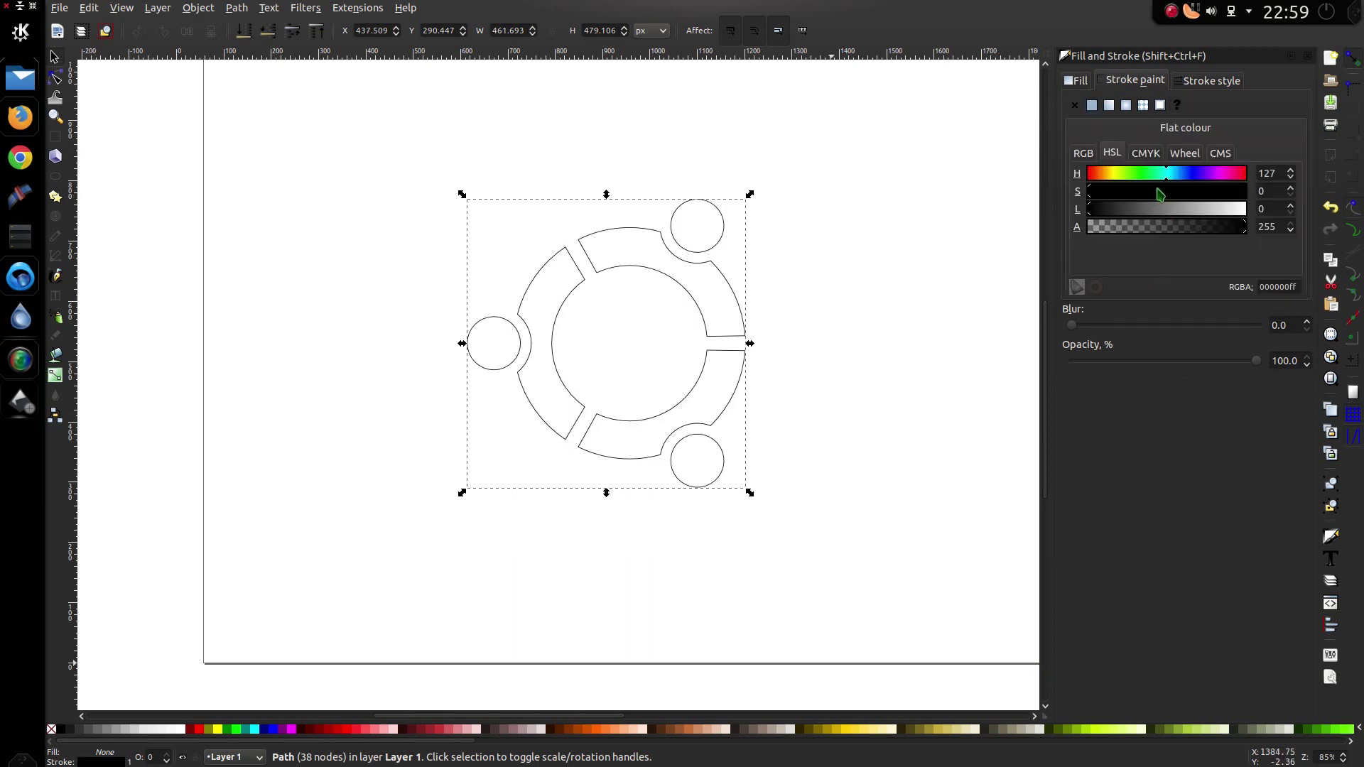
pyautogui.moveTo(1146, 198)
pyautogui.mouseDown()
pyautogui.moveTo(1166, 192)
pyautogui.moveTo(1164, 217)
pyautogui.moveTo(1225, 201)
pyautogui.mouseUp()
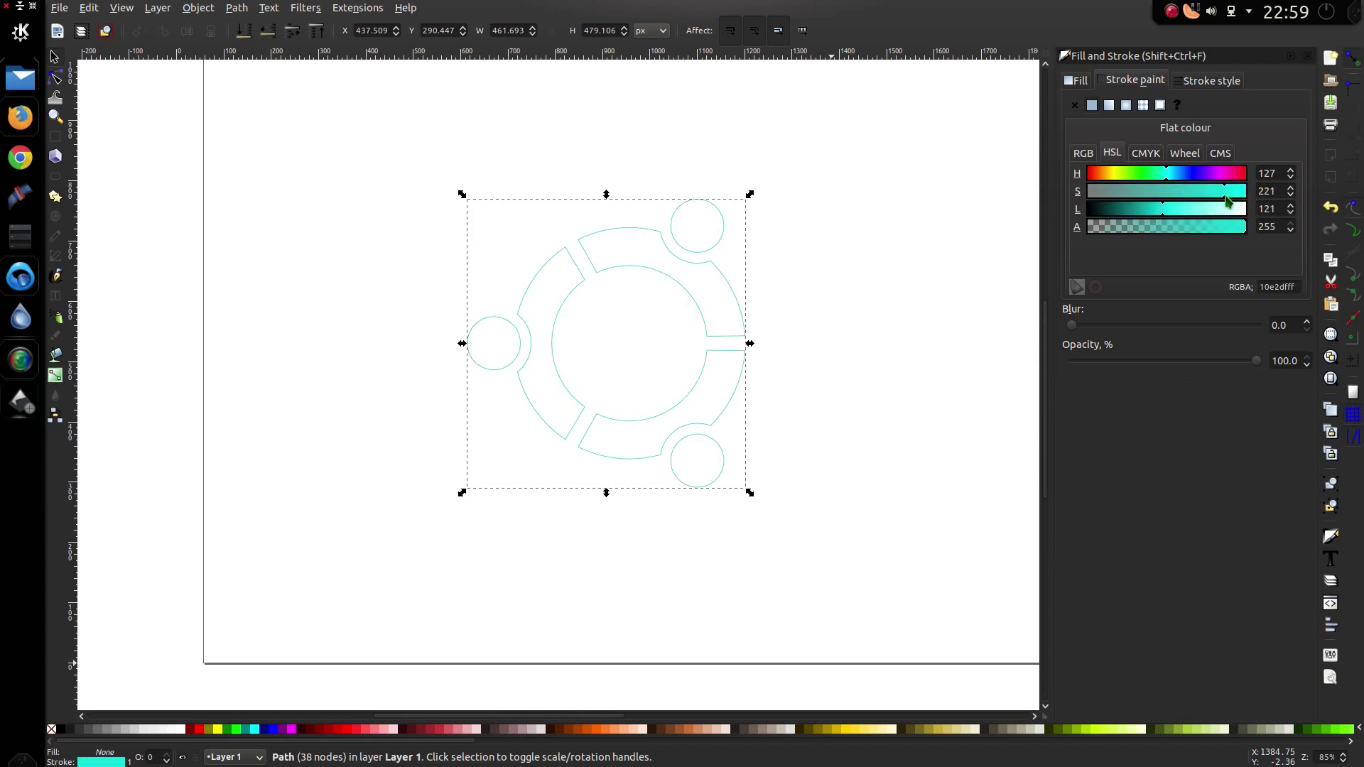
# Try a stroke width of 6 px on the logo outline and settle on 2 px
pyautogui.click(1213, 82)
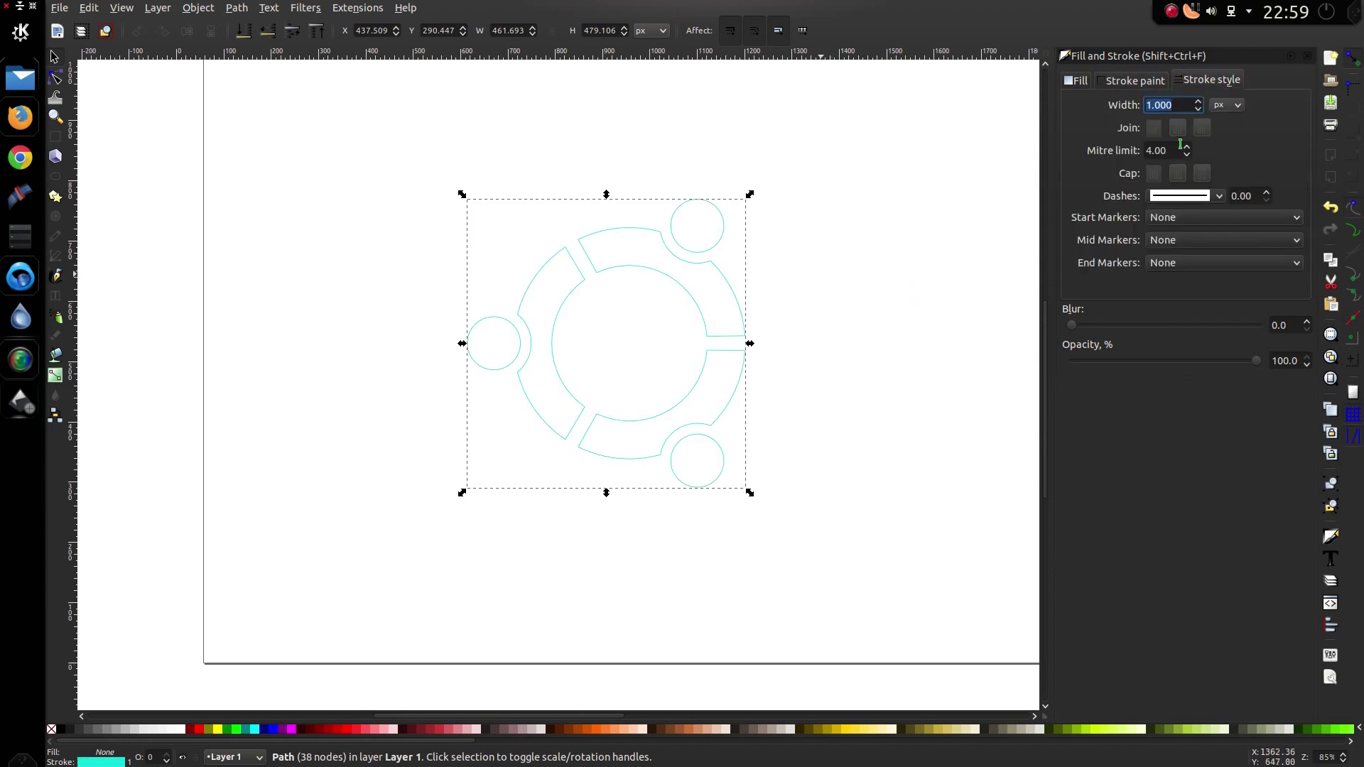
pyautogui.write('6')
pyautogui.press('Return')
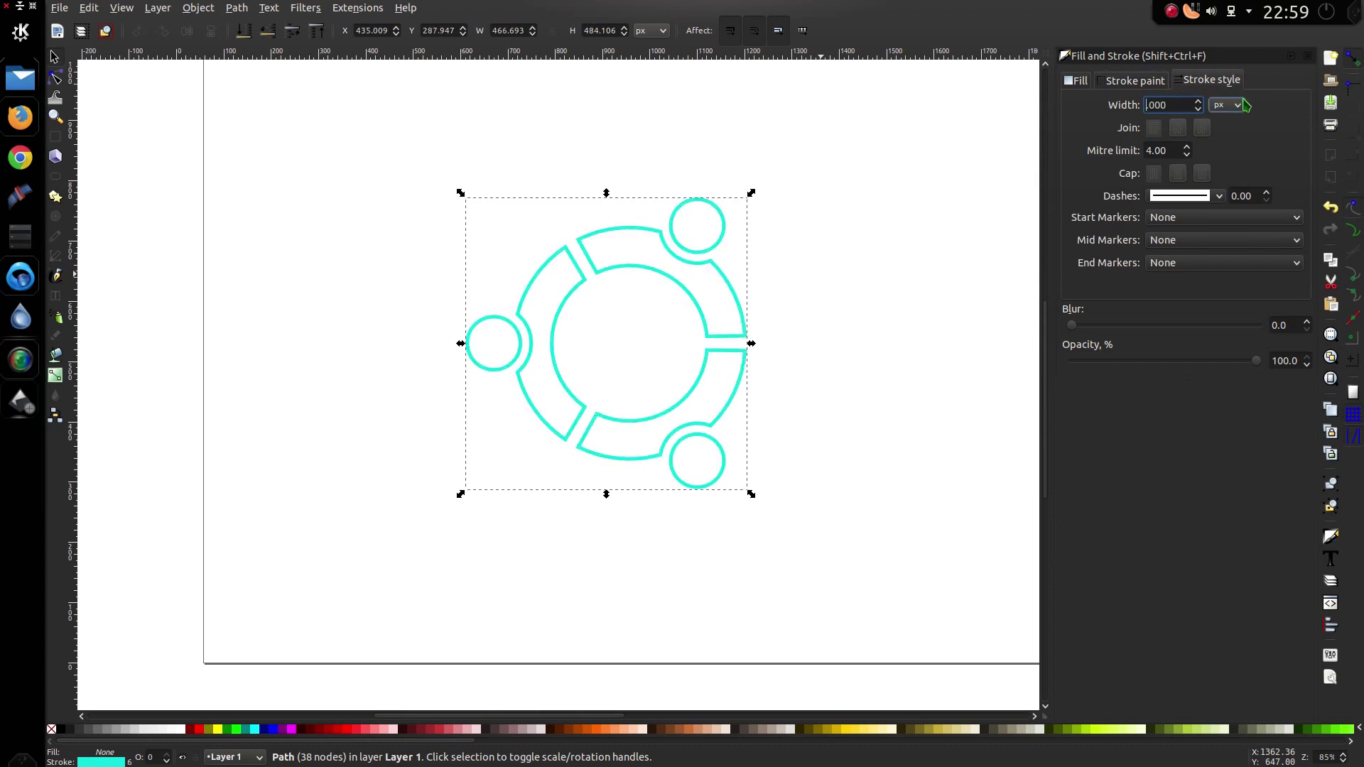
pyautogui.write('2')
pyautogui.press('Return')
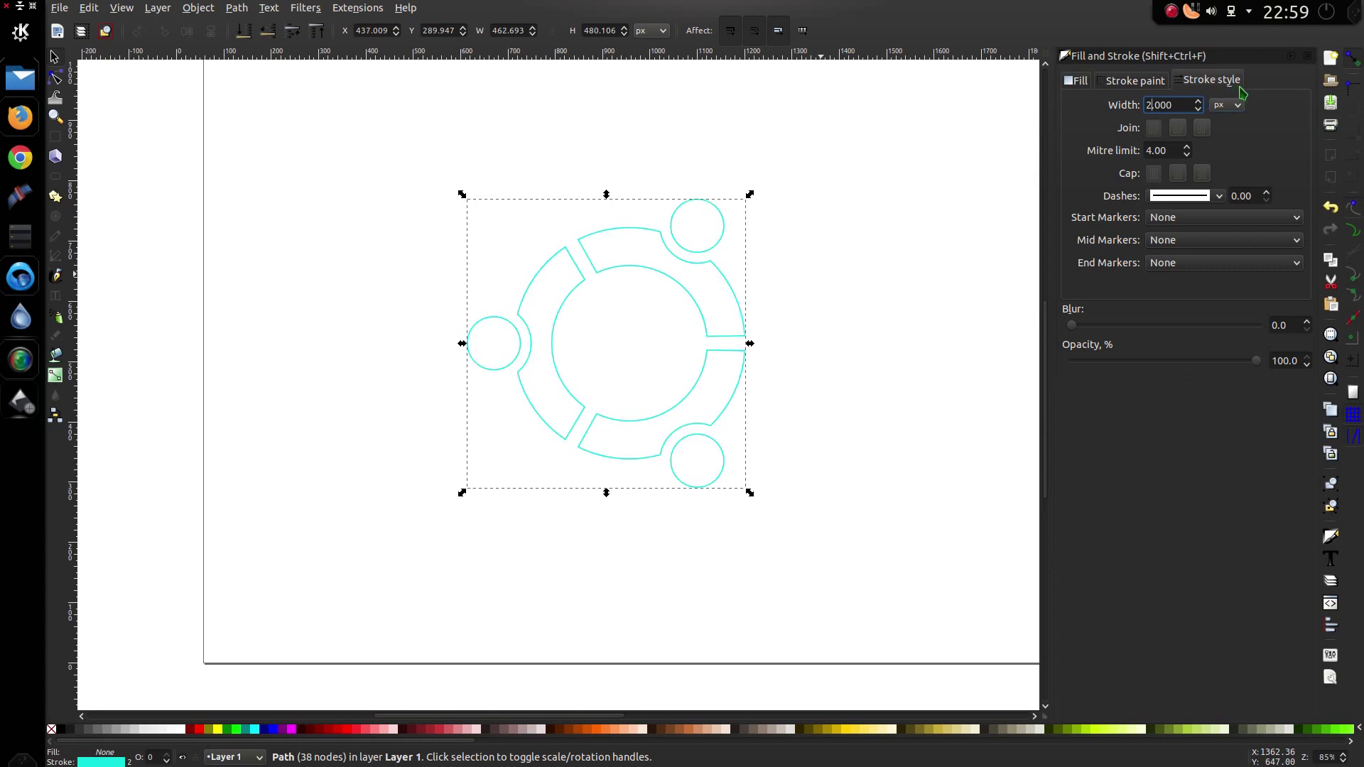
# Draw a circle about the size of the logo's ring in the empty space to the left of the logo
pyautogui.click(55, 77)
pyautogui.click(463, 242)
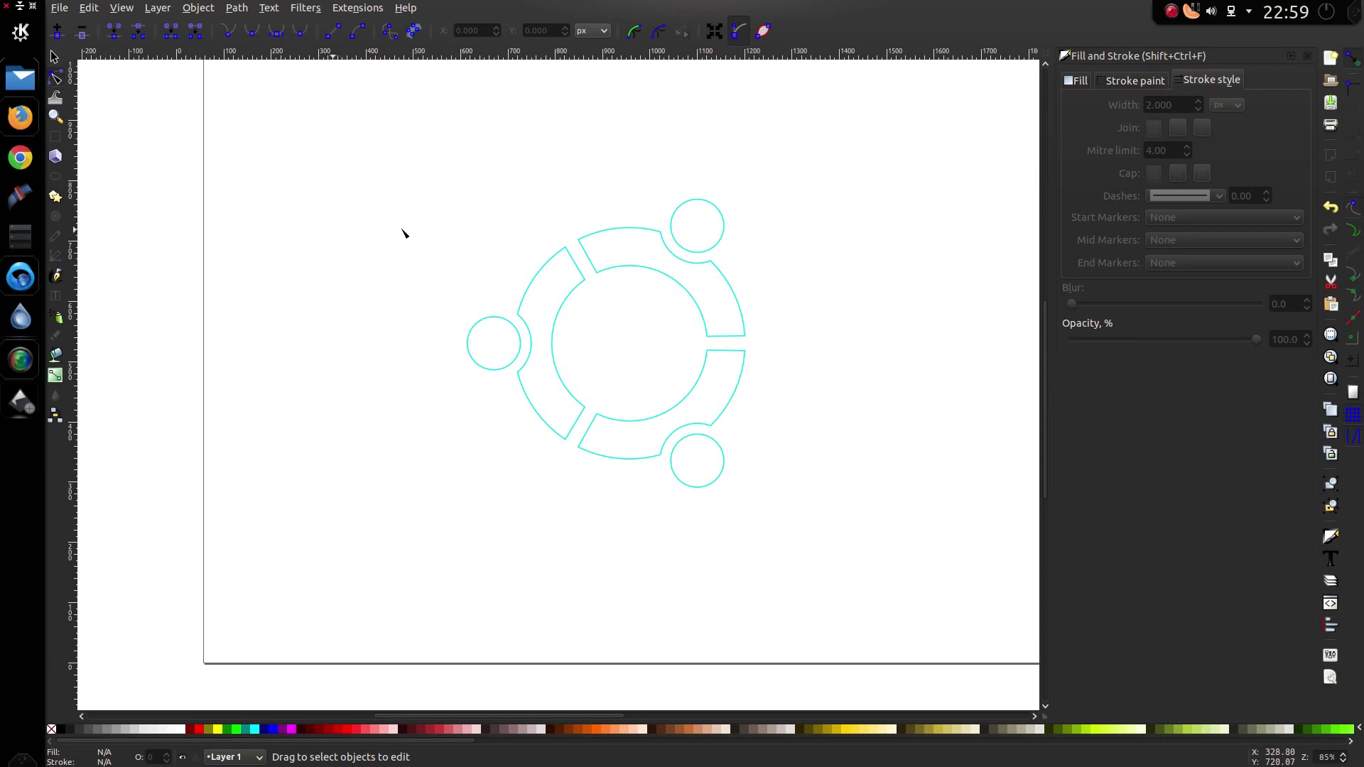
pyautogui.hscroll(-3, 356, 208)
pyautogui.click(54, 176)
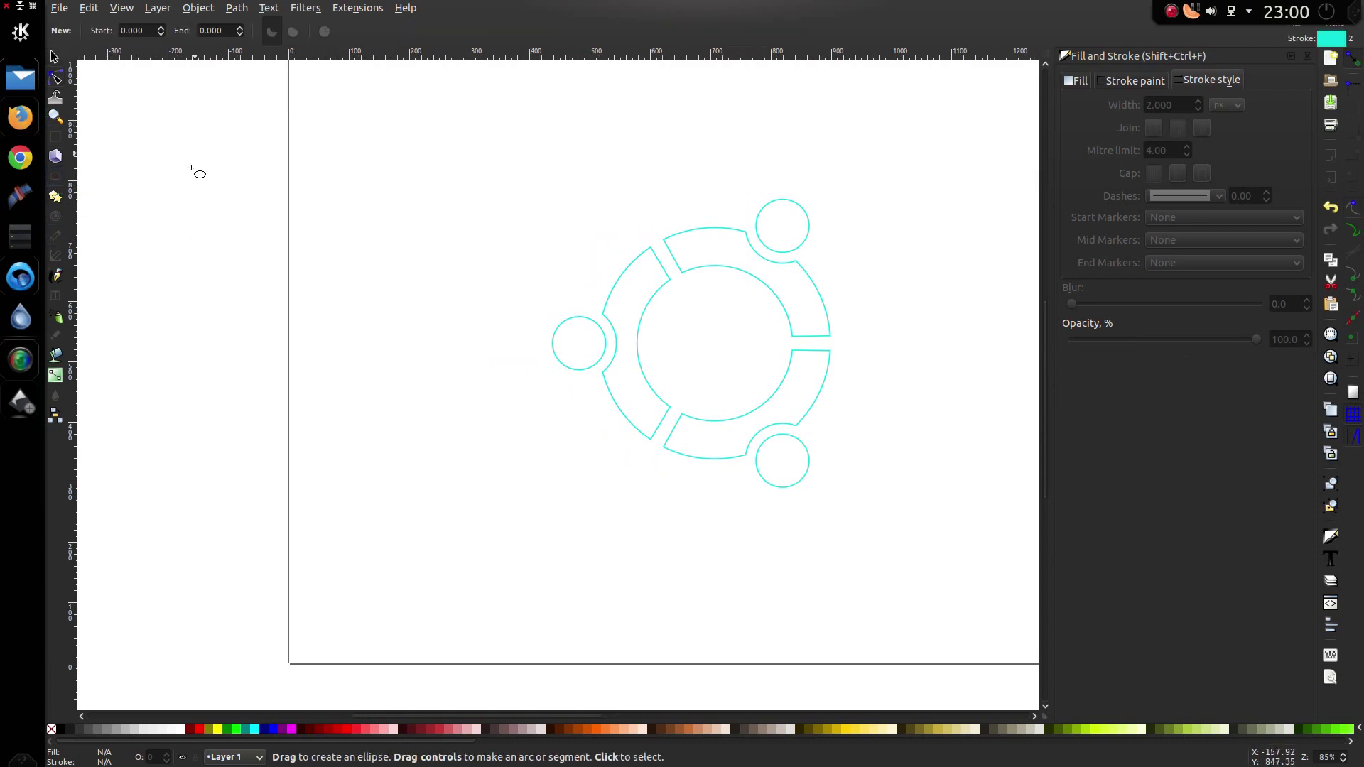
pyautogui.moveTo(214, 240); pyautogui.dragTo(445, 501)
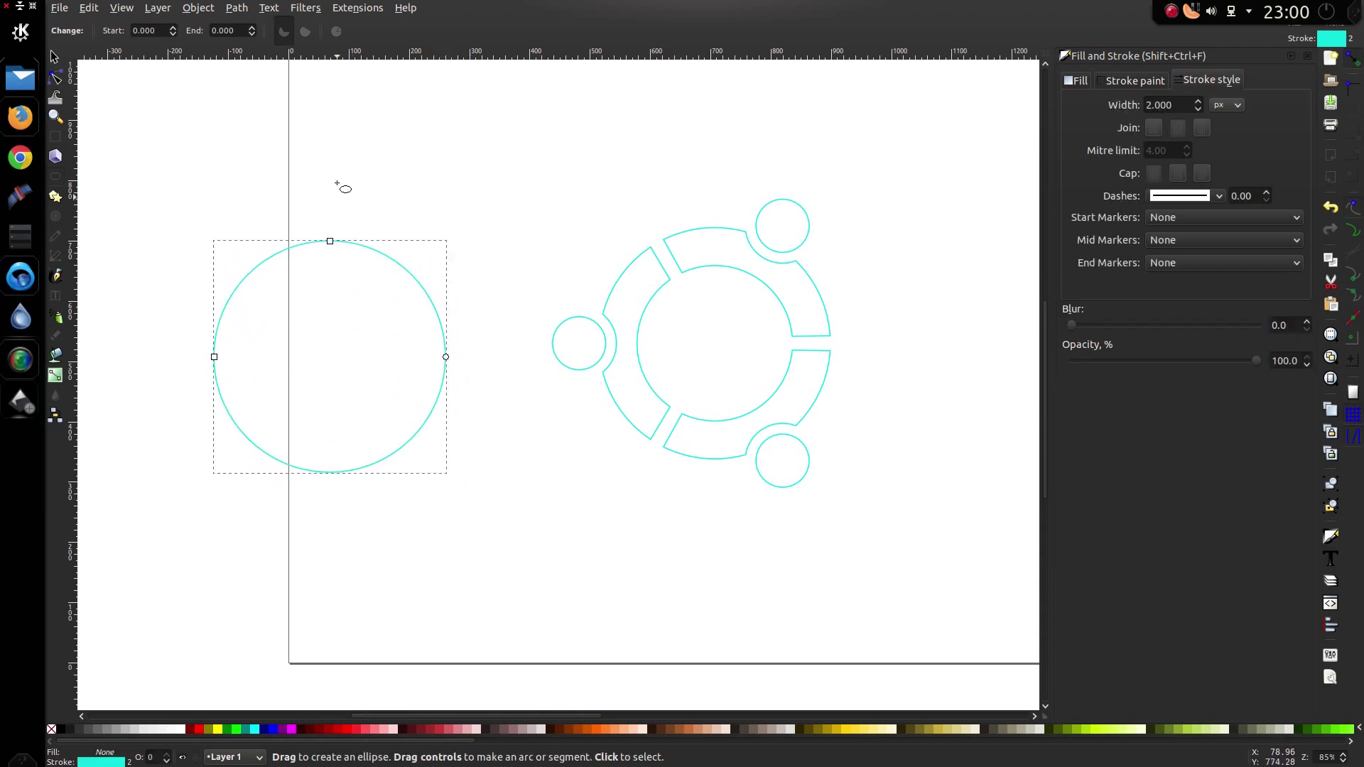
# Turn the circle into an open arc with start angle 5 and end angle 115
pyautogui.click(146, 31)
pyautogui.hotkey('ctrl', 'a')
pyautogui.write('5')
pyautogui.press('Tab')
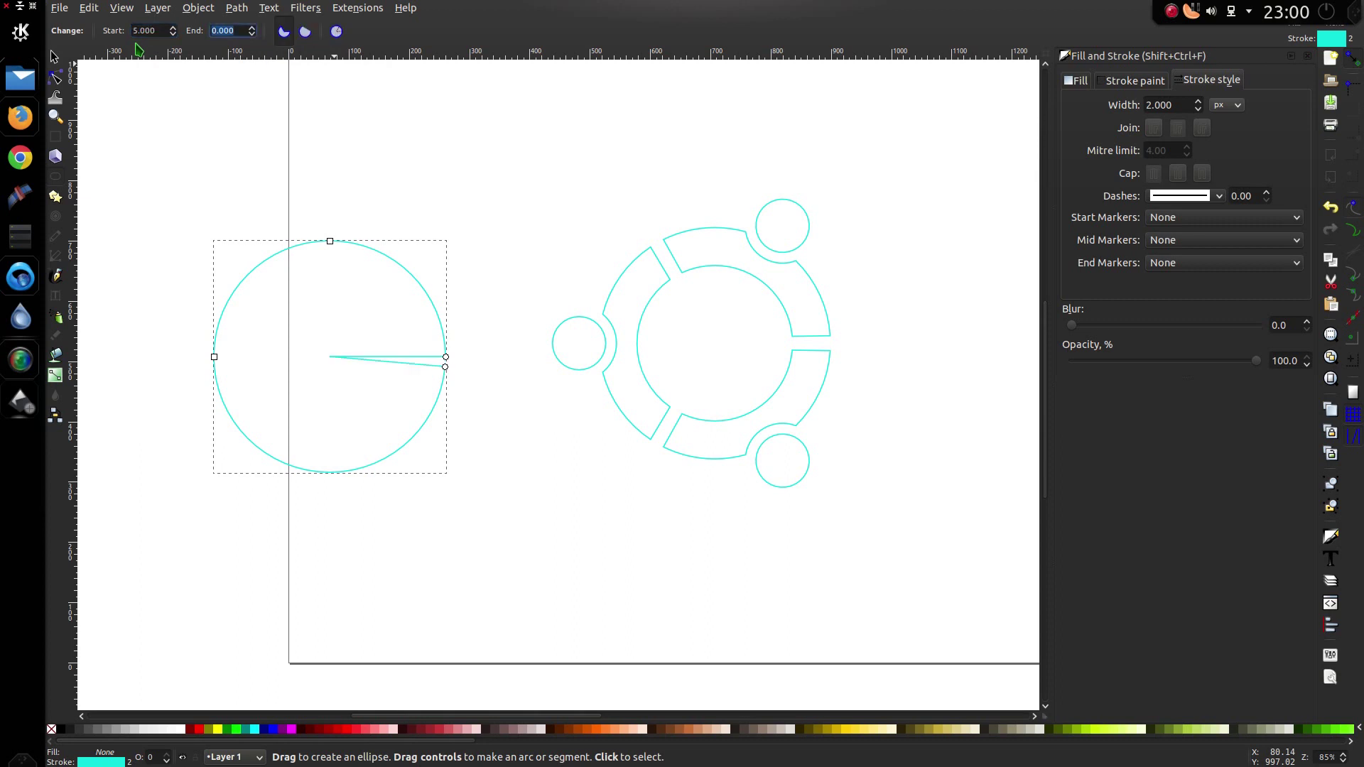
pyautogui.write('115')
pyautogui.press('Return')
pyautogui.click(305, 31)
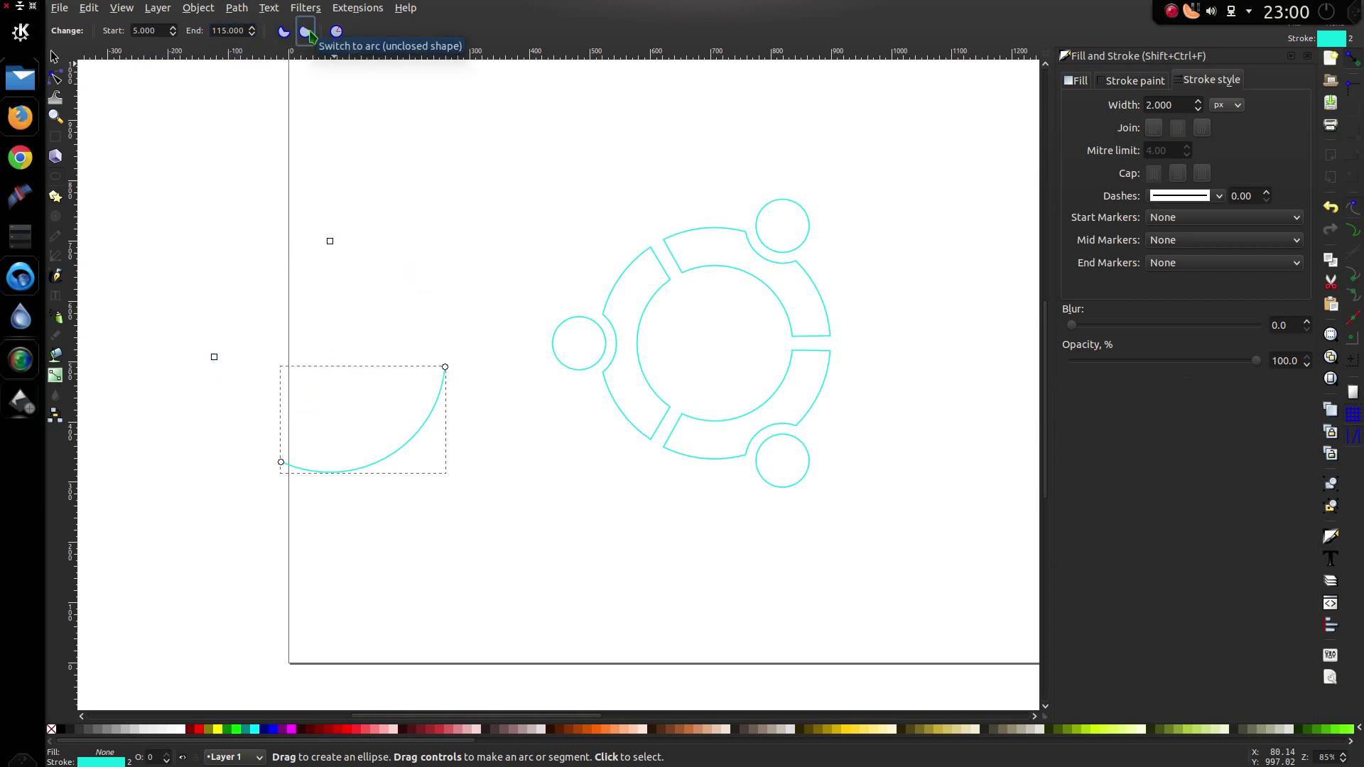
# Duplicate the arc twice, giving one copy start 125 and end 235, and the other start 245 and end 355
pyautogui.click(54, 56)
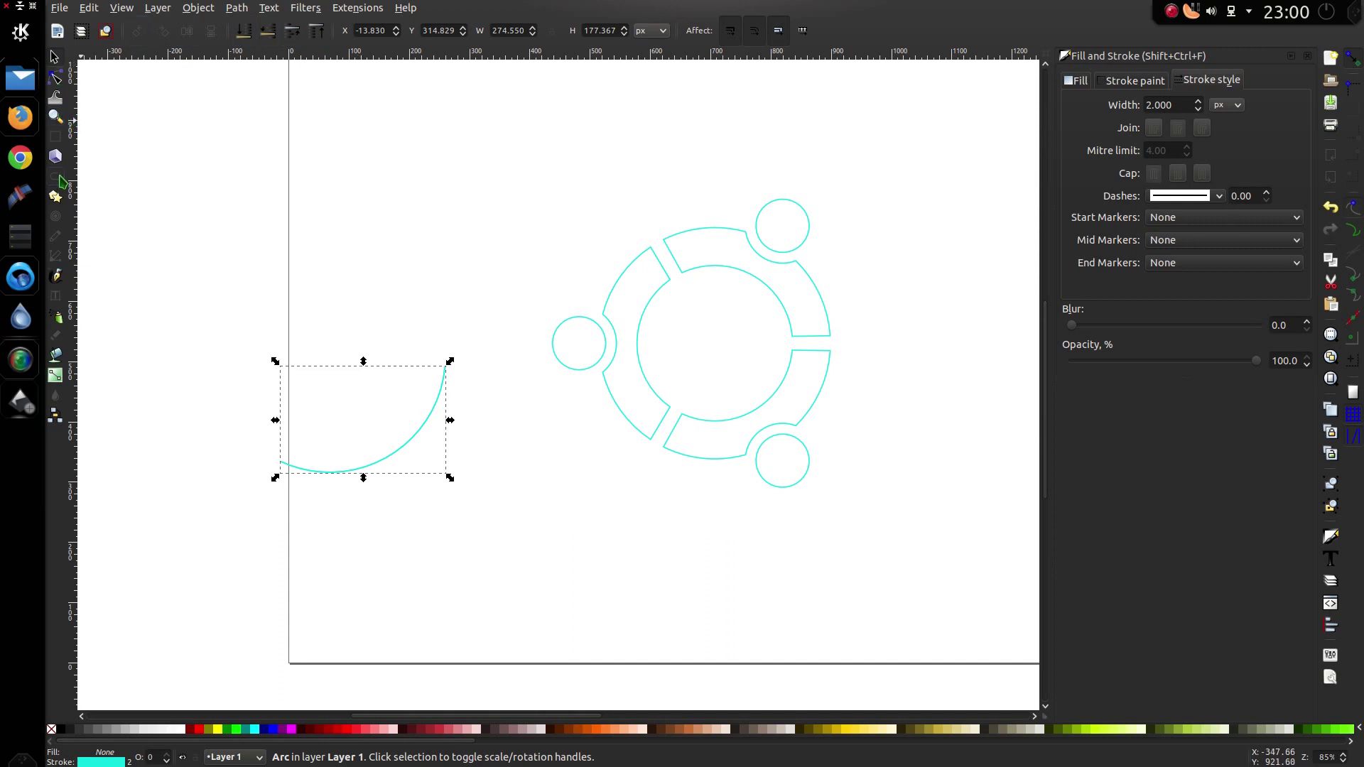
pyautogui.click(60, 179)
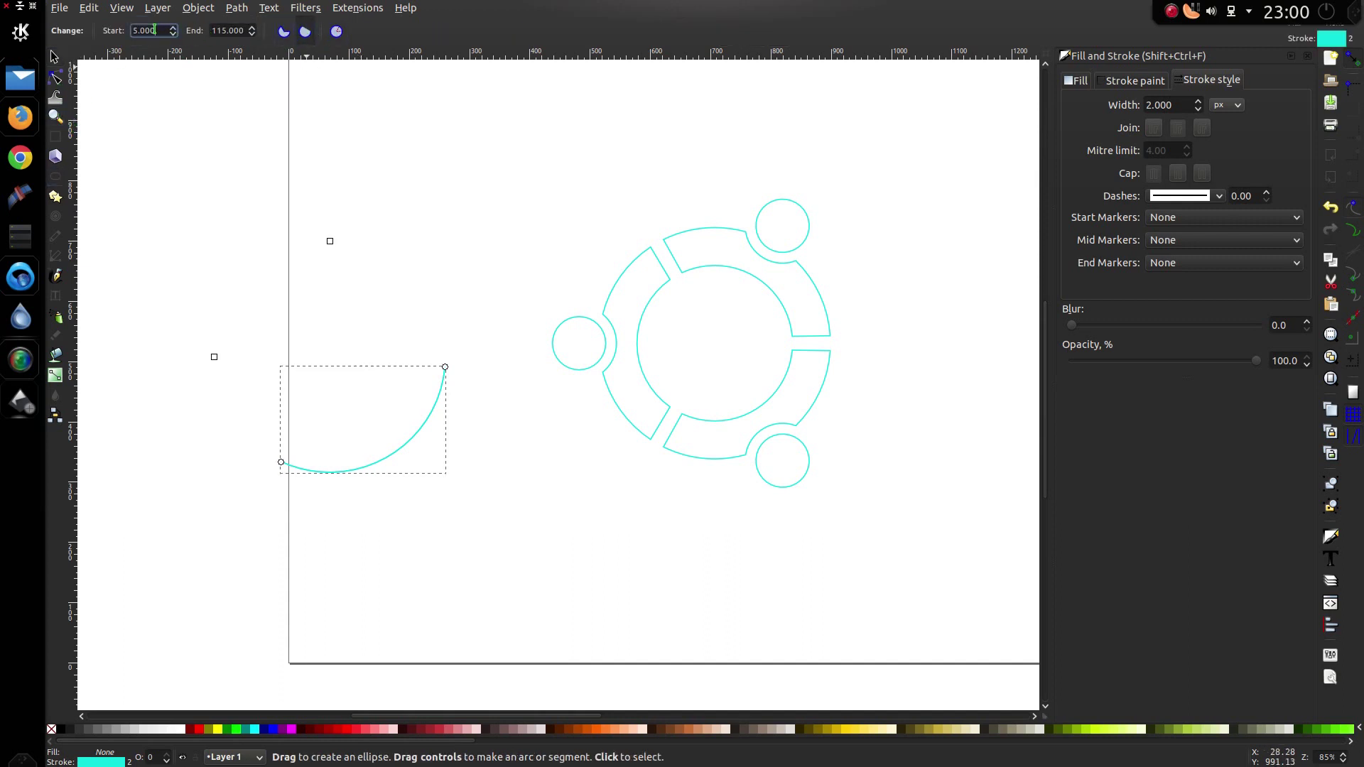
pyautogui.doubleClick(155, 30)
pyautogui.write('125')
pyautogui.press('Tab')
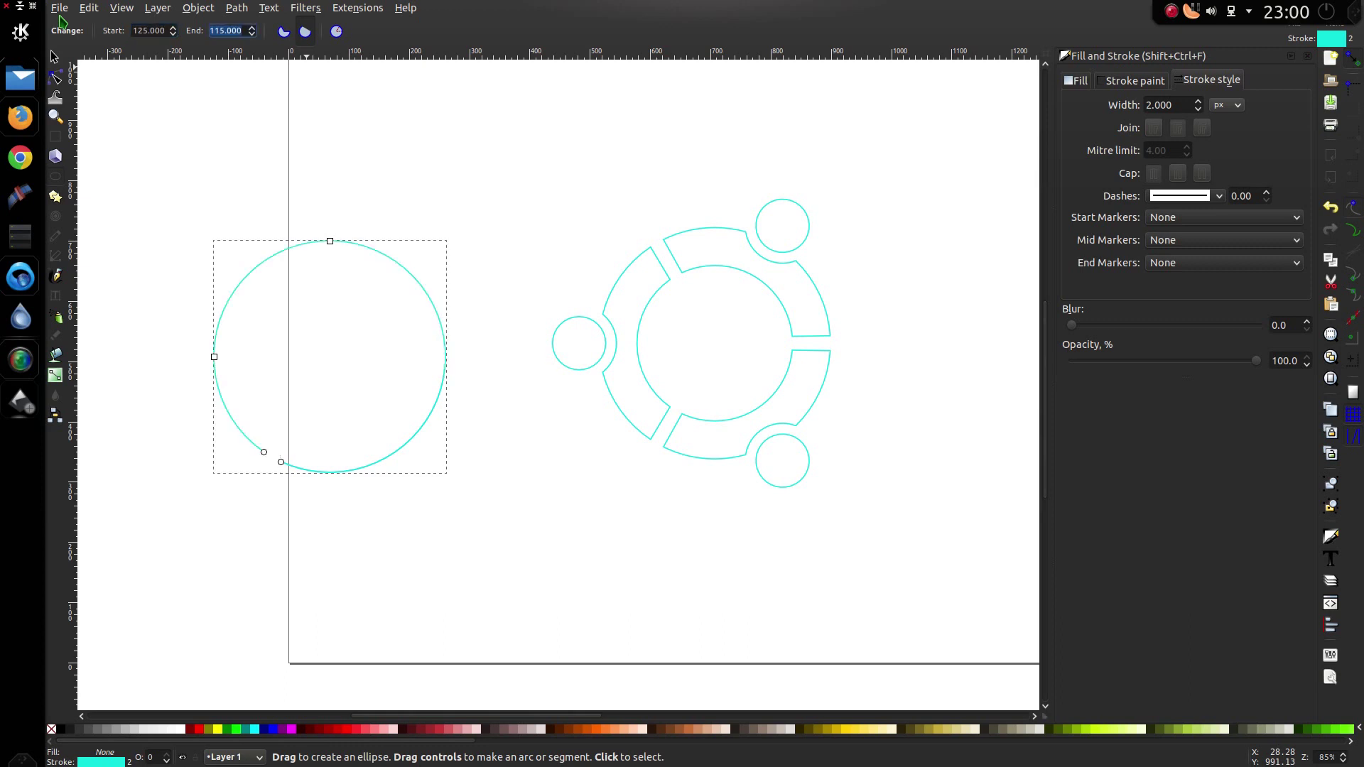
pyautogui.write('1')
pyautogui.write('35')
pyautogui.press('Return')
pyautogui.hotkey('ctrl', 'alt', 'v')
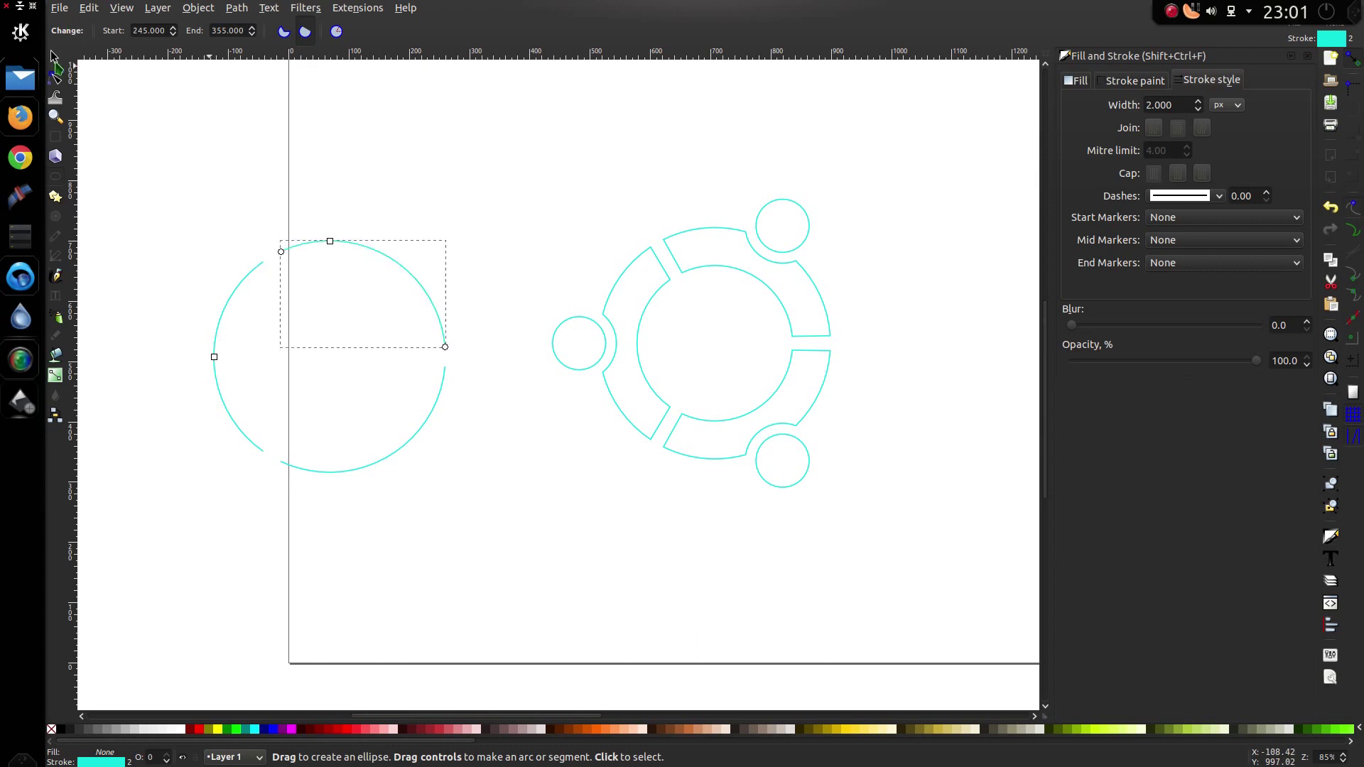
# Select all three arcs and try moving them over the logo's ring
pyautogui.click(54, 56)
pyautogui.click(232, 292)
pyautogui.moveTo(177, 215); pyautogui.dragTo(475, 540)
pyautogui.moveTo(436, 435); pyautogui.dragTo(816, 417)
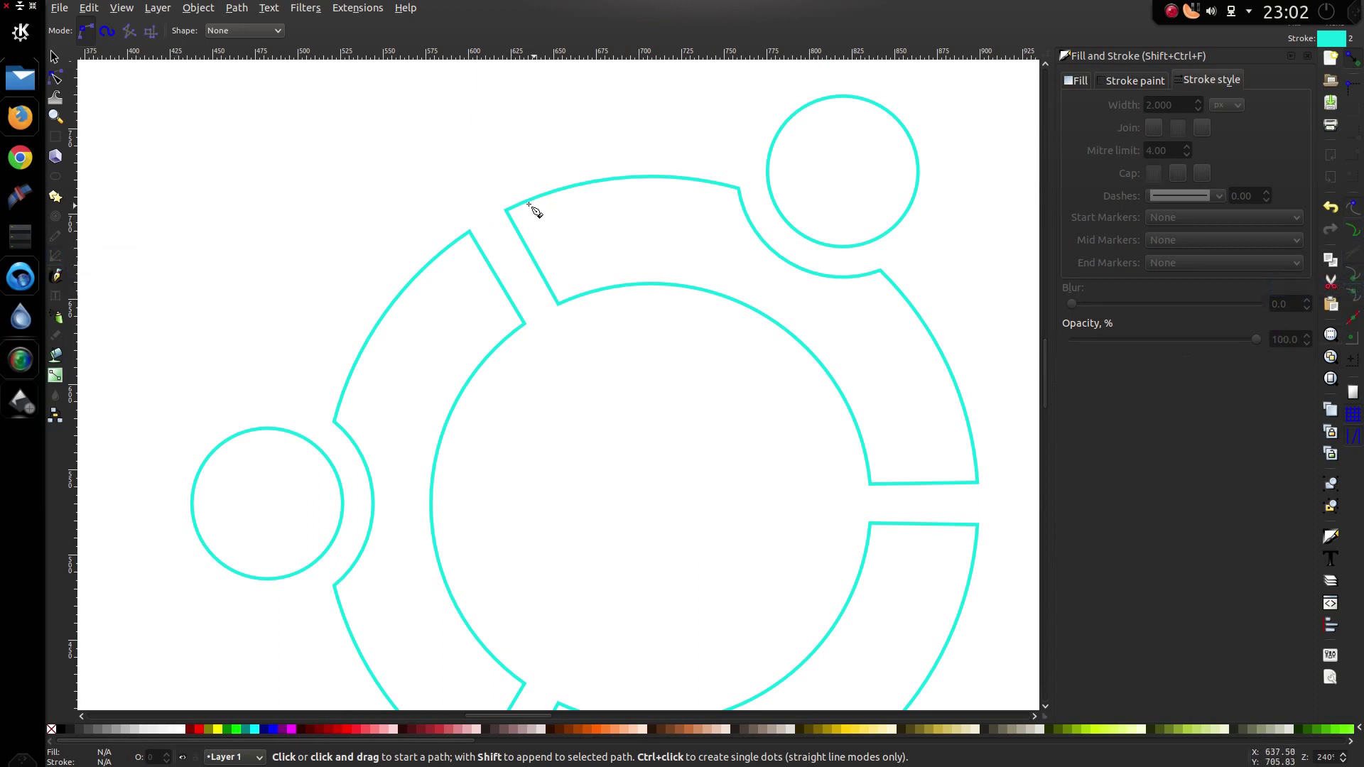
# Trace the ring's upper-right segment with a closed straight-edged Bezier path through its six corners
pyautogui.click(507, 211)
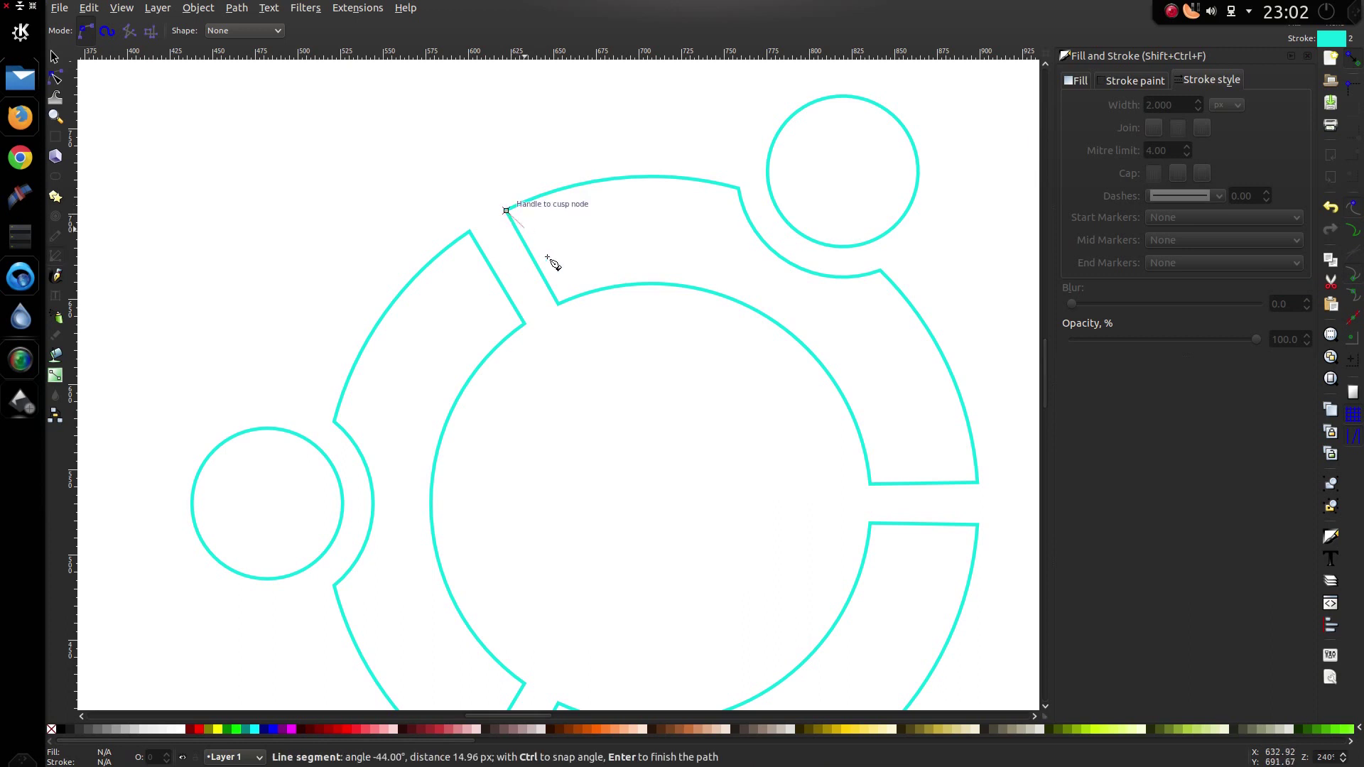
pyautogui.click(558, 304)
pyautogui.click(869, 484)
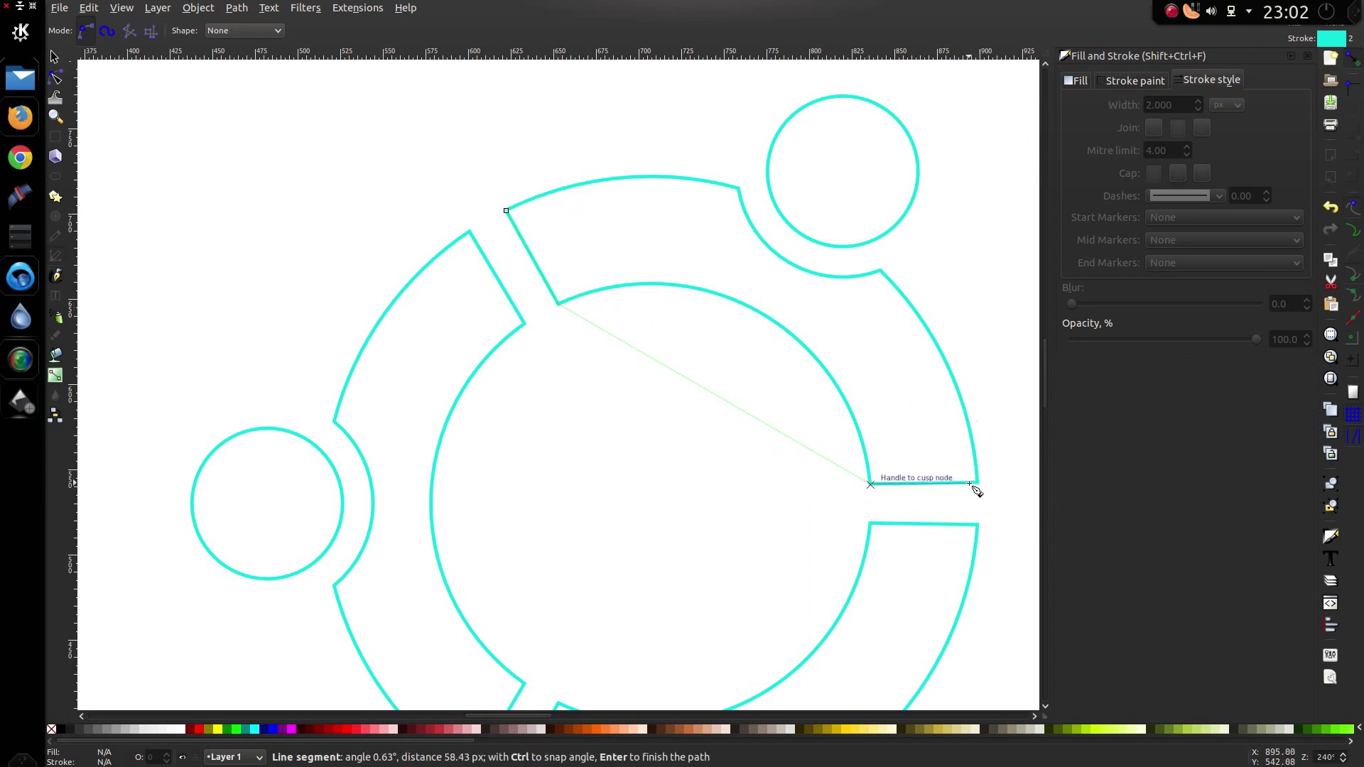
pyautogui.click(977, 483)
pyautogui.click(880, 271)
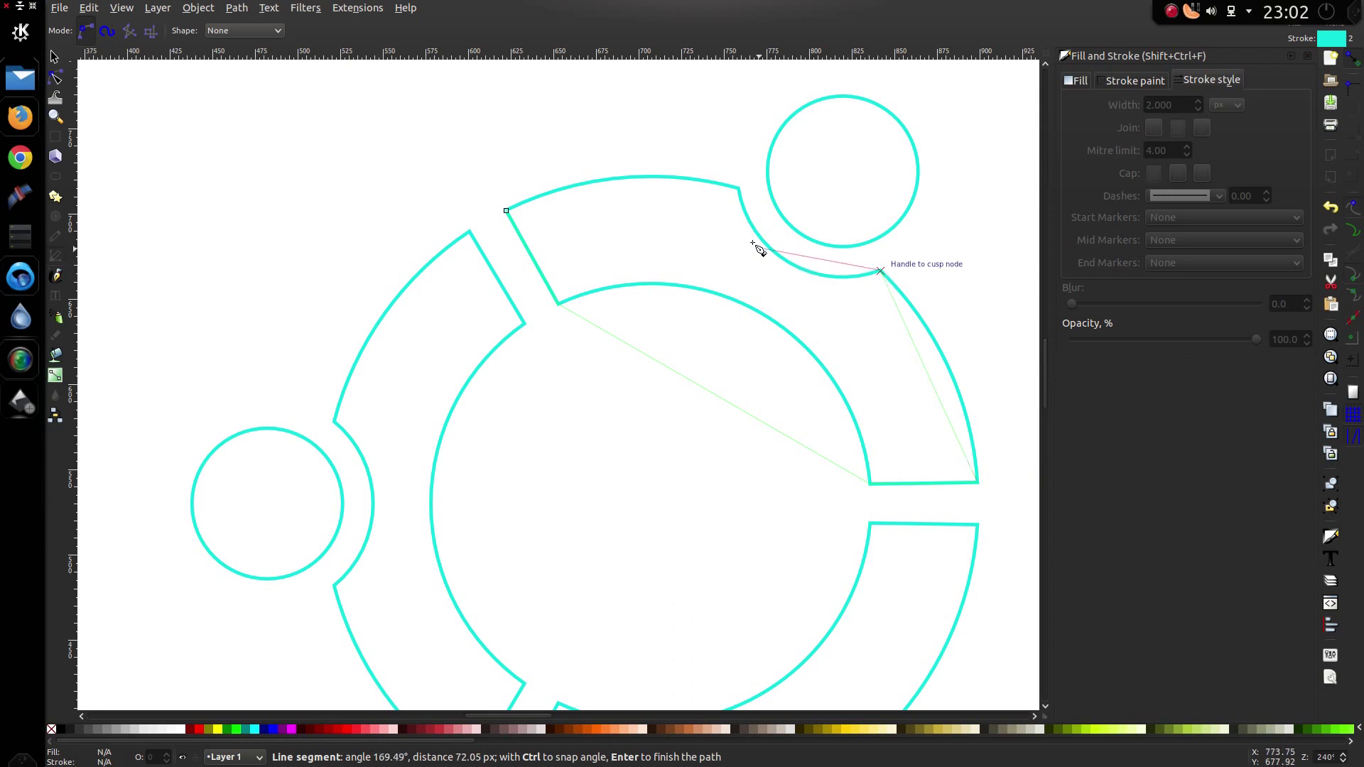
pyautogui.click(738, 189)
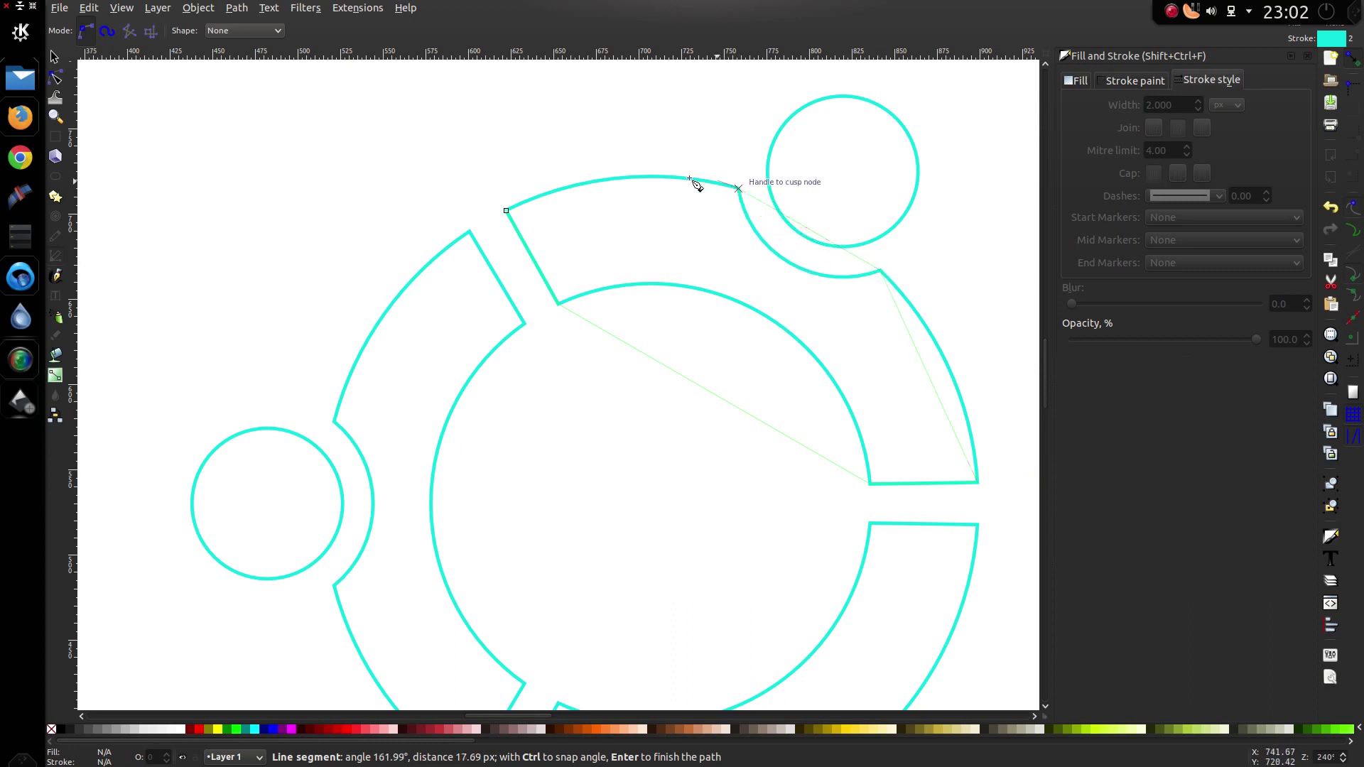
pyautogui.click(507, 211)
# Bend the traced path's straight edges to follow the segment's outer arcs, circle notch and inner arc, fine-tuning their handles
pyautogui.moveTo(630, 204); pyautogui.dragTo(621, 184)
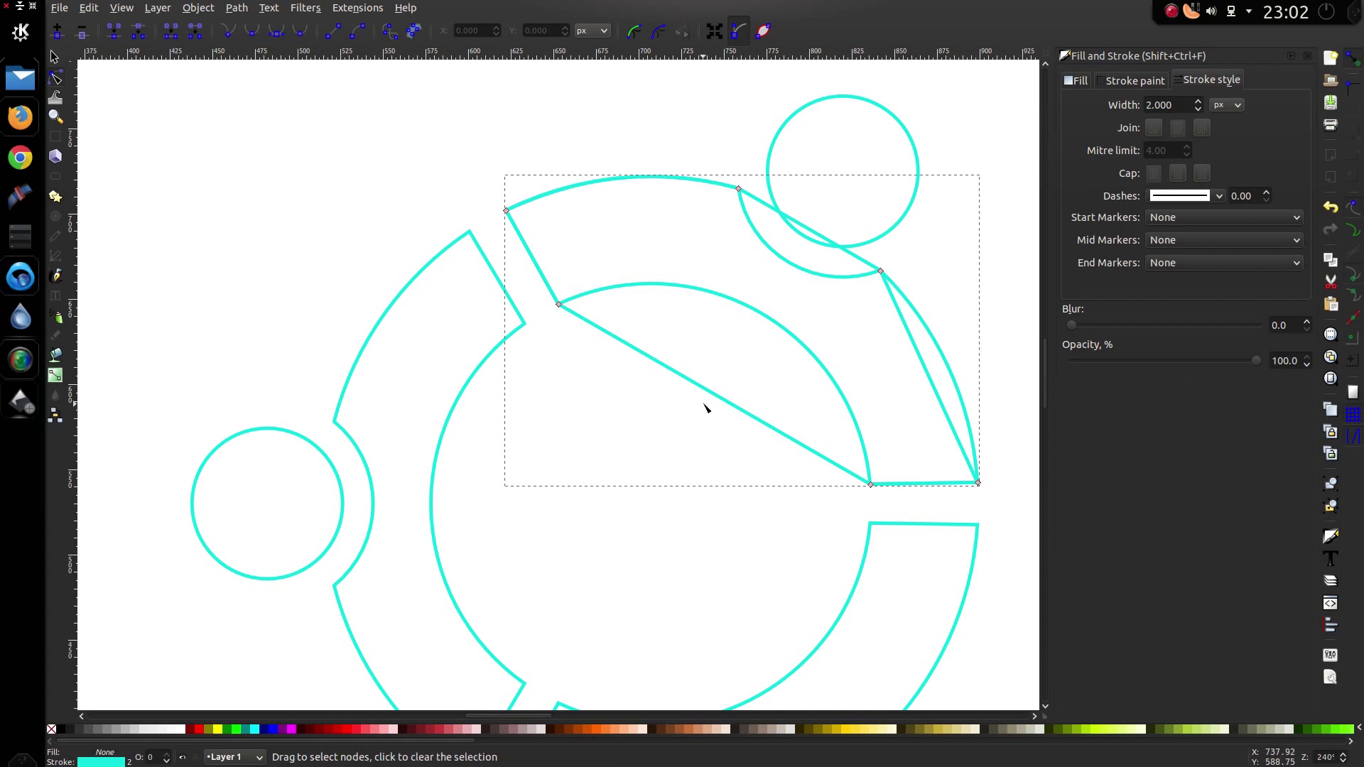
pyautogui.moveTo(716, 396); pyautogui.dragTo(776, 302)
pyautogui.moveTo(819, 235); pyautogui.dragTo(794, 264)
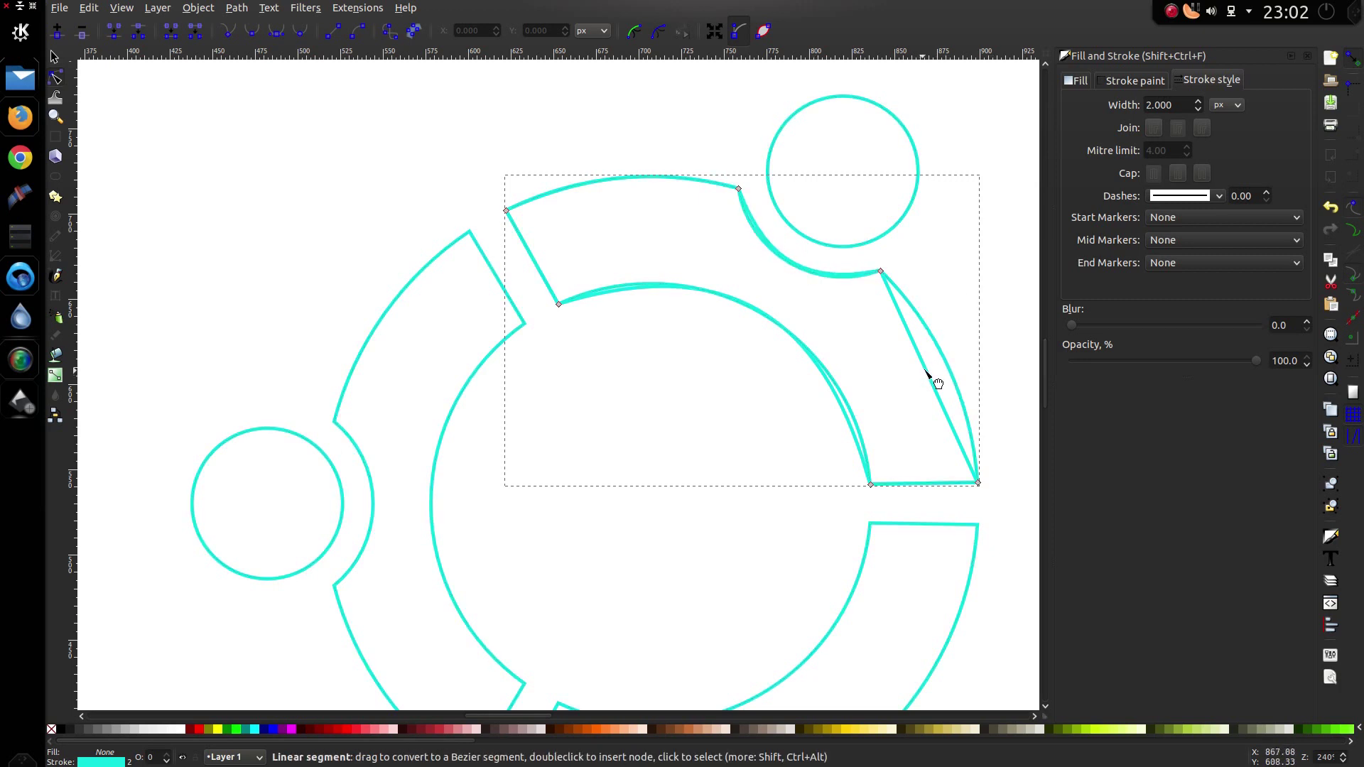
pyautogui.click(931, 374)
pyautogui.moveTo(935, 380); pyautogui.dragTo(950, 342)
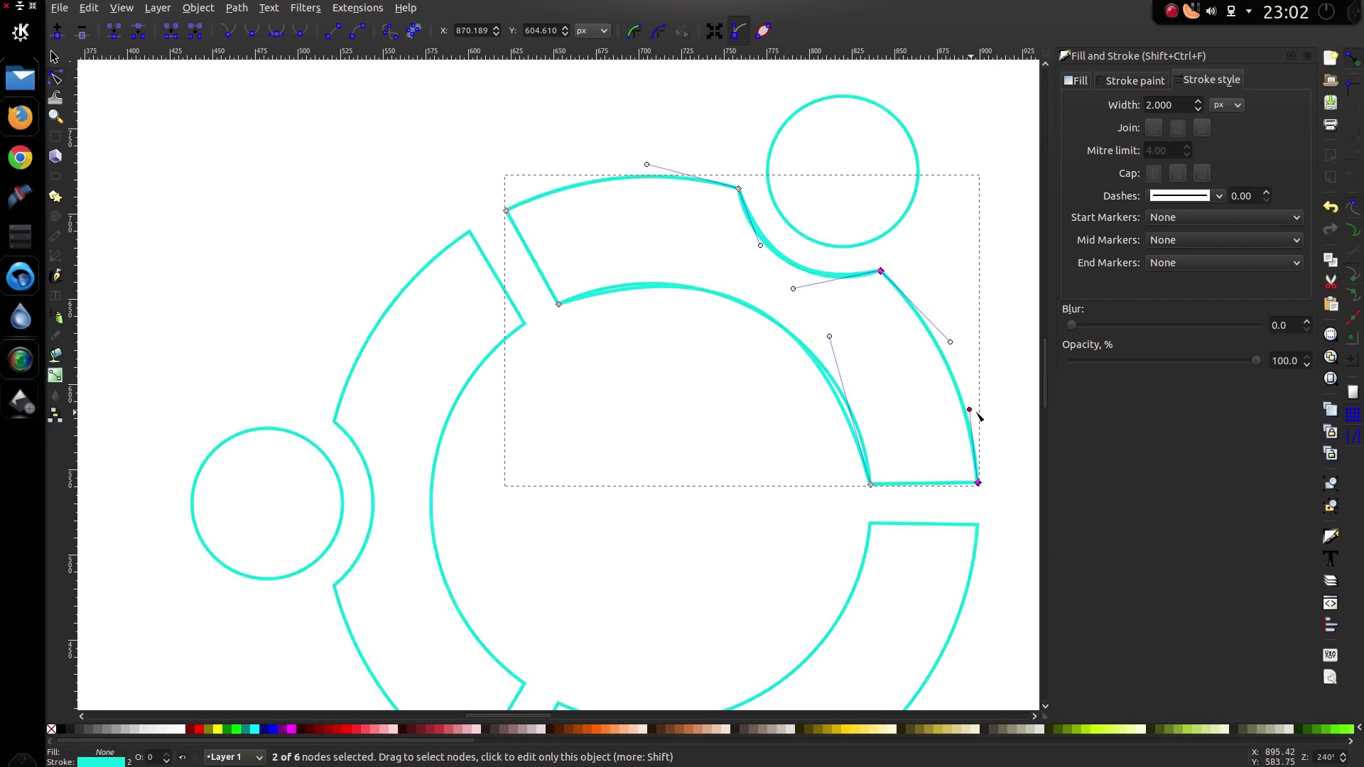
pyautogui.moveTo(970, 410); pyautogui.dragTo(972, 410)
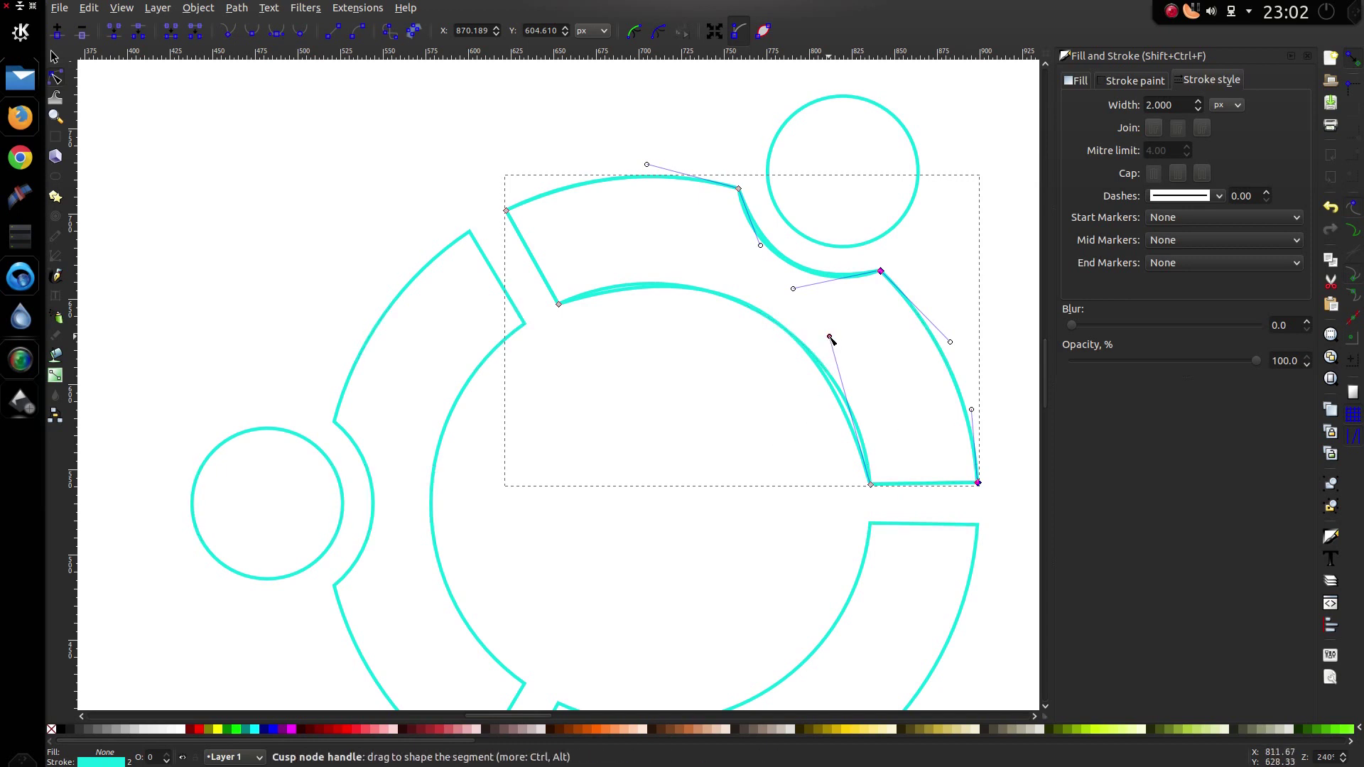
pyautogui.moveTo(830, 337); pyautogui.dragTo(852, 341)
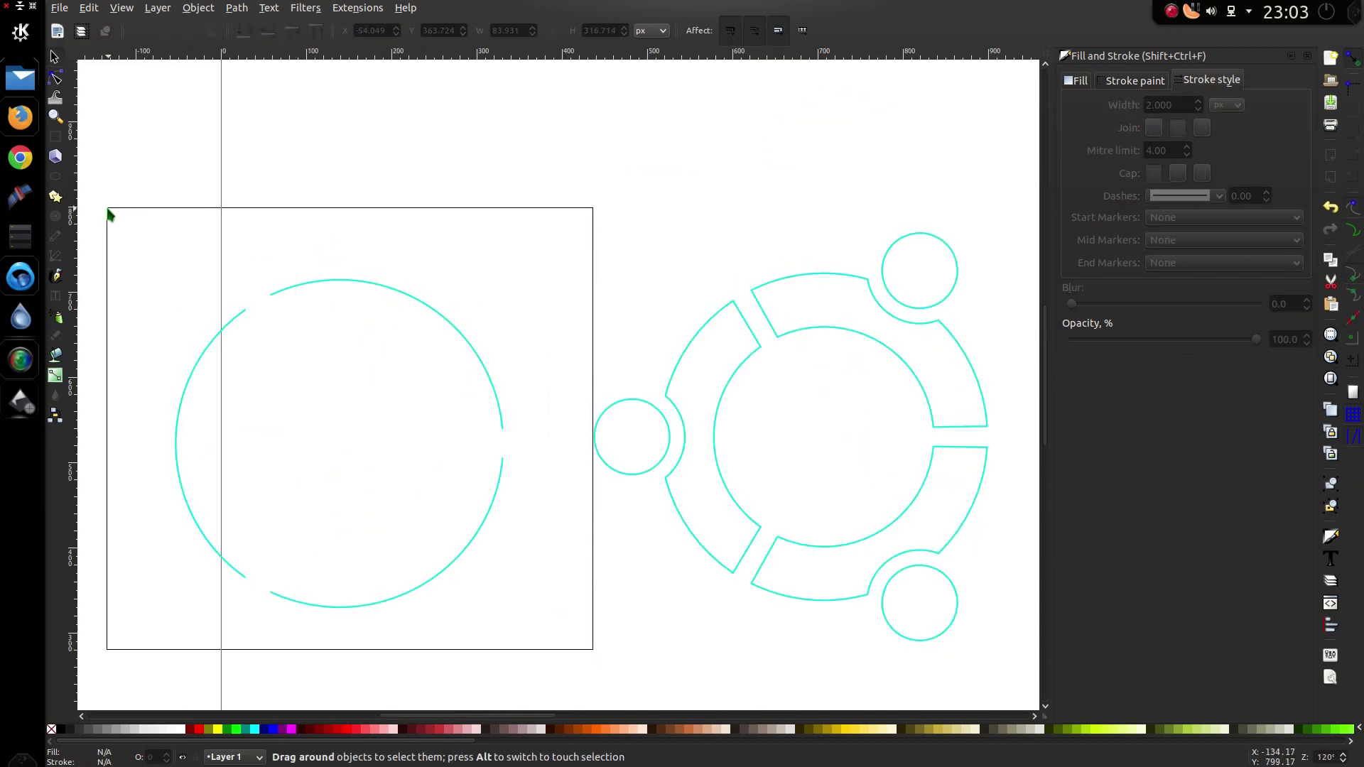
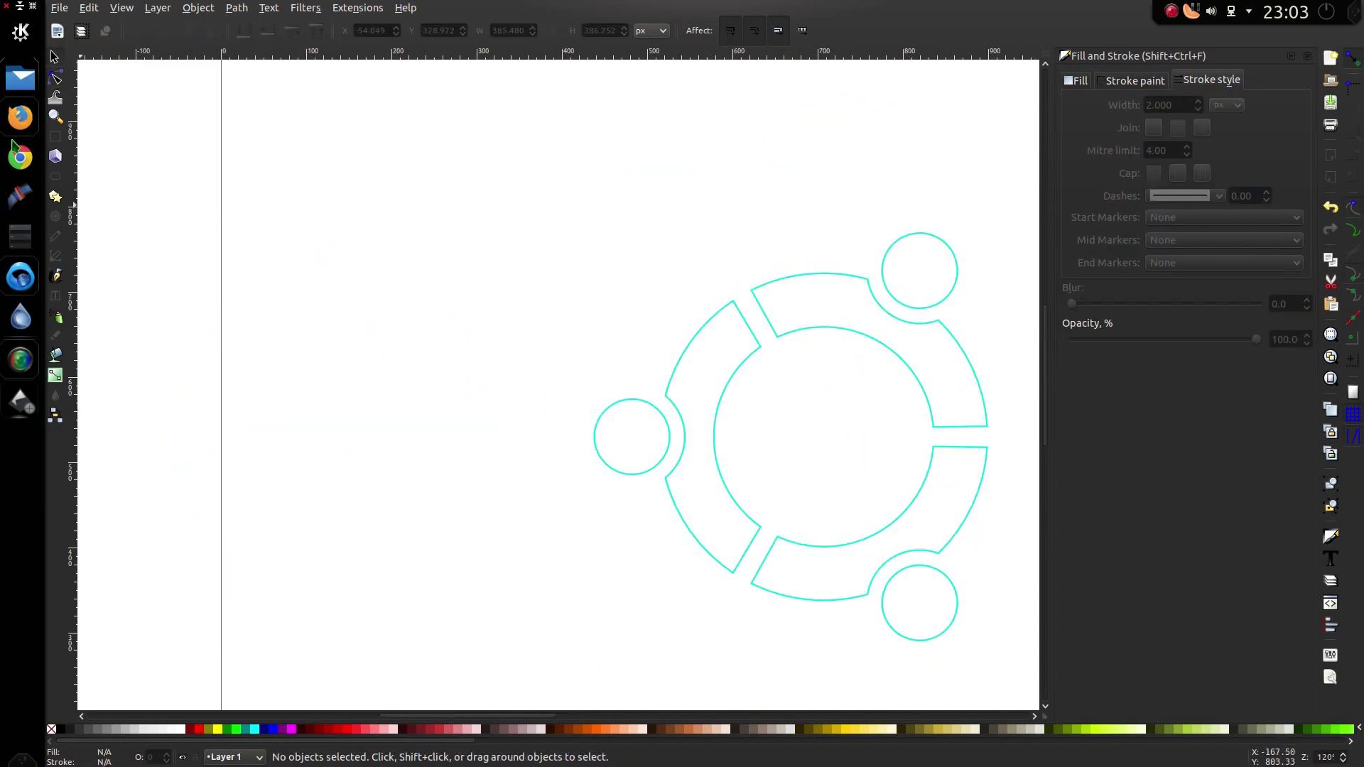
# Round the upper-right segment's inner corner at the upper-left gap by adding a node on each adjoining edge and deleting the corner node
pyautogui.click(55, 76)
pyautogui.hscroll(8, 879, 418)
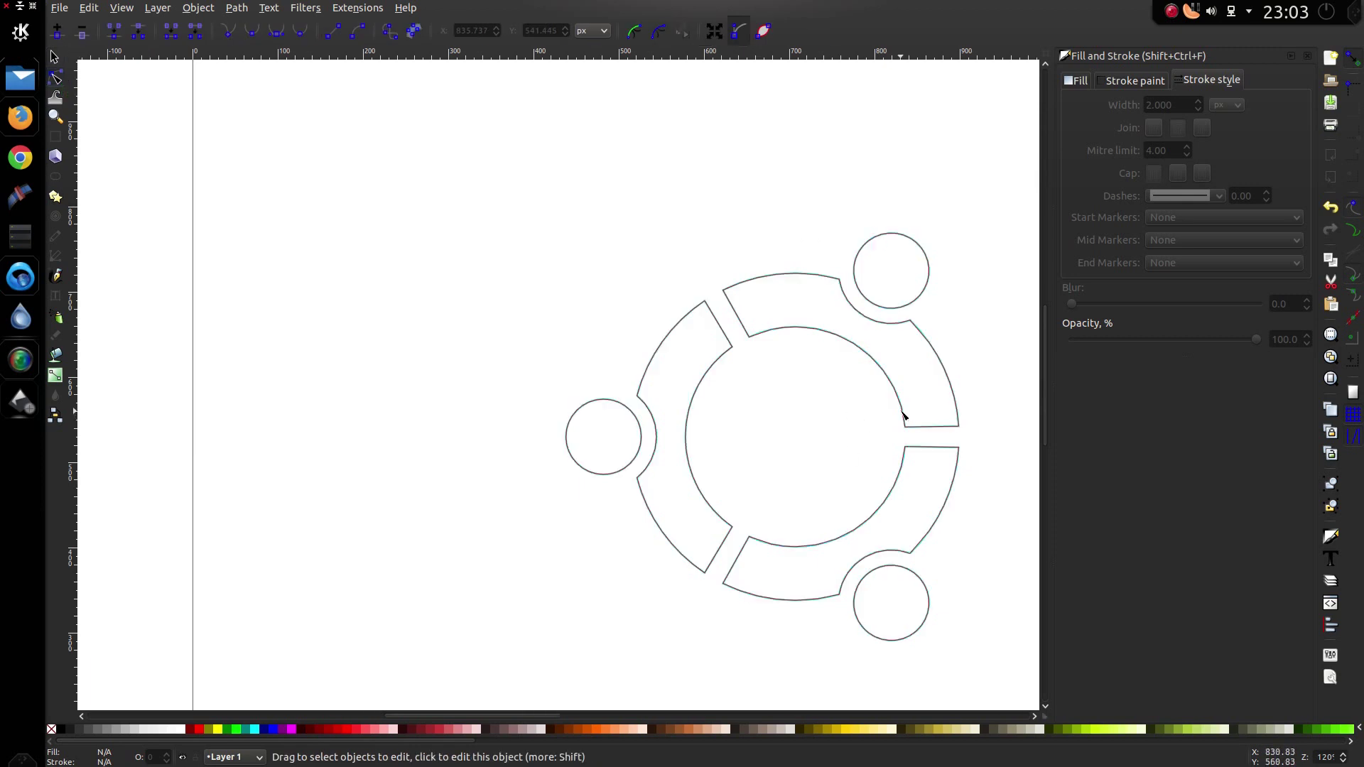
pyautogui.scroll(2, 552, 341)
pyautogui.scroll(2, 593, 352)
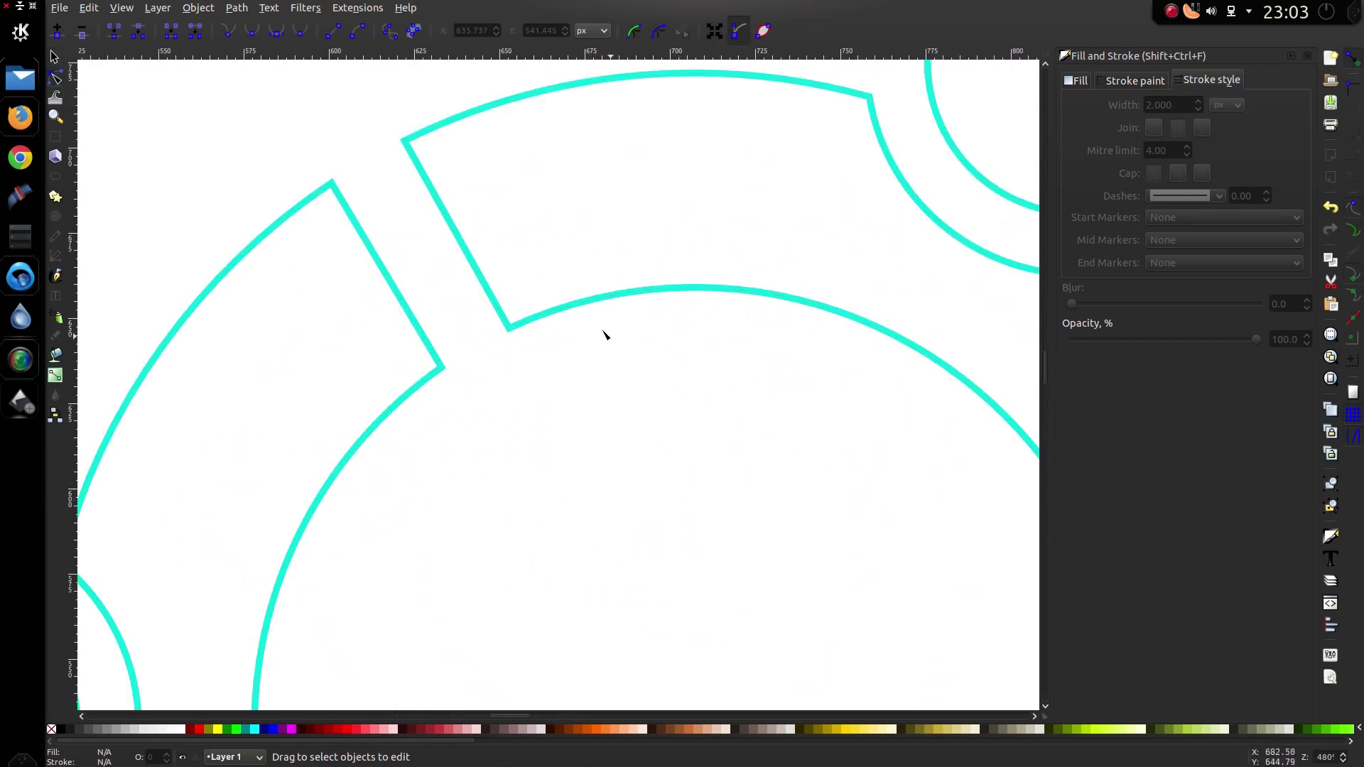
pyautogui.click(549, 318)
pyautogui.click(550, 317)
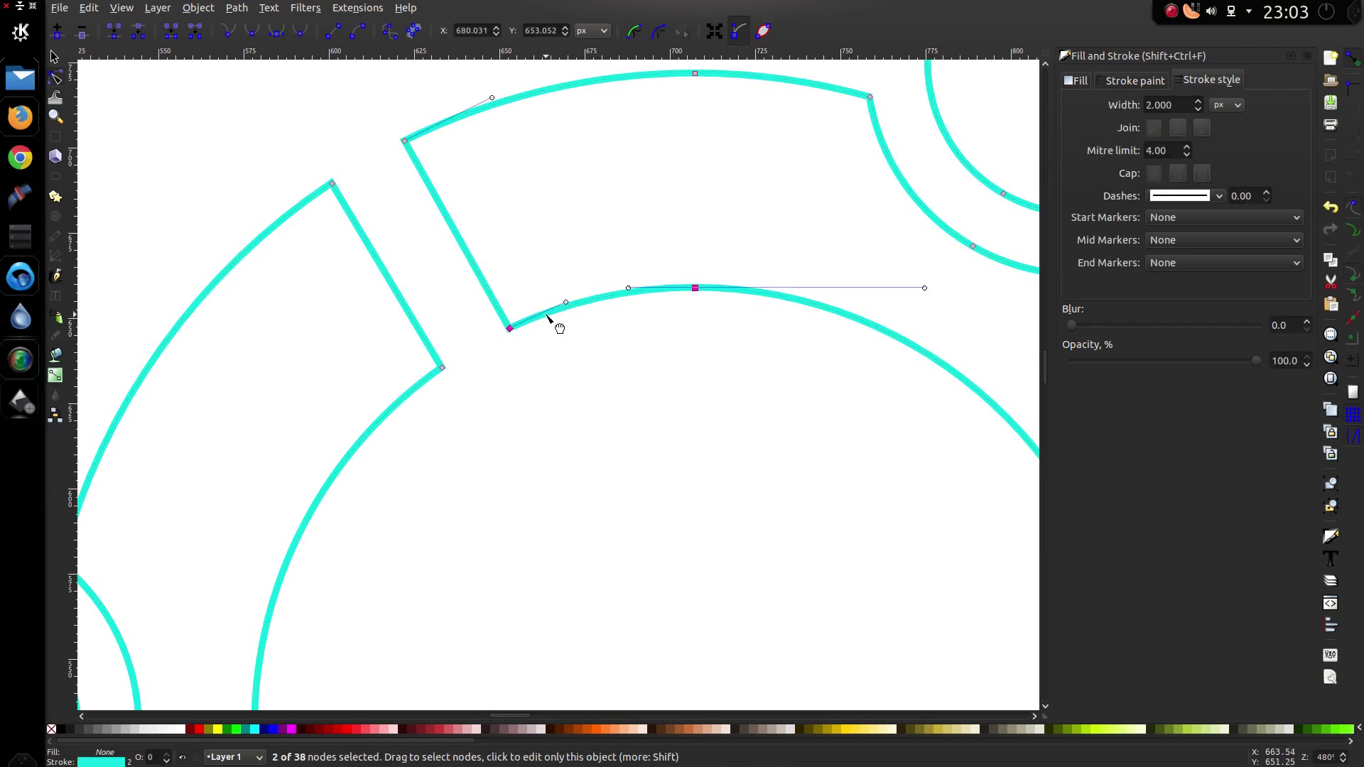
pyautogui.doubleClick(488, 291)
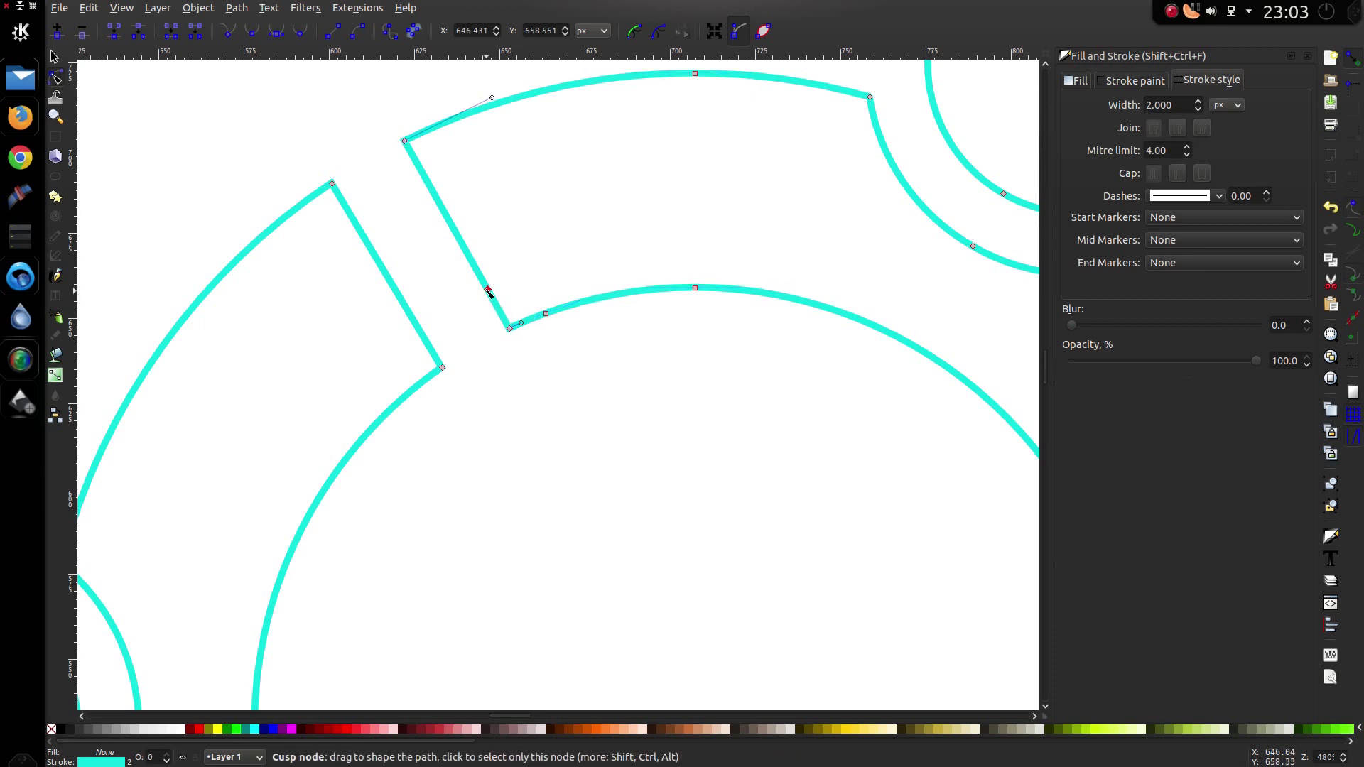
pyautogui.click(510, 330)
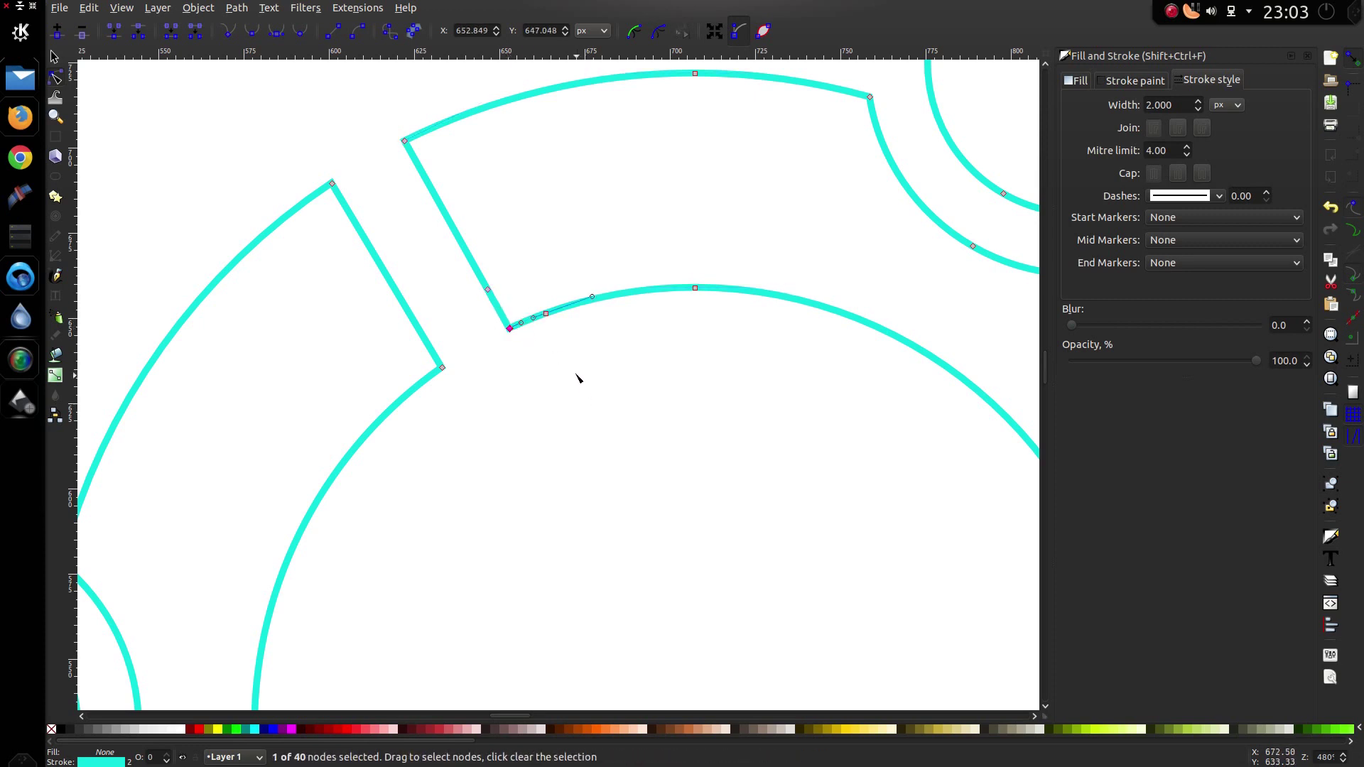
pyautogui.click(562, 363)
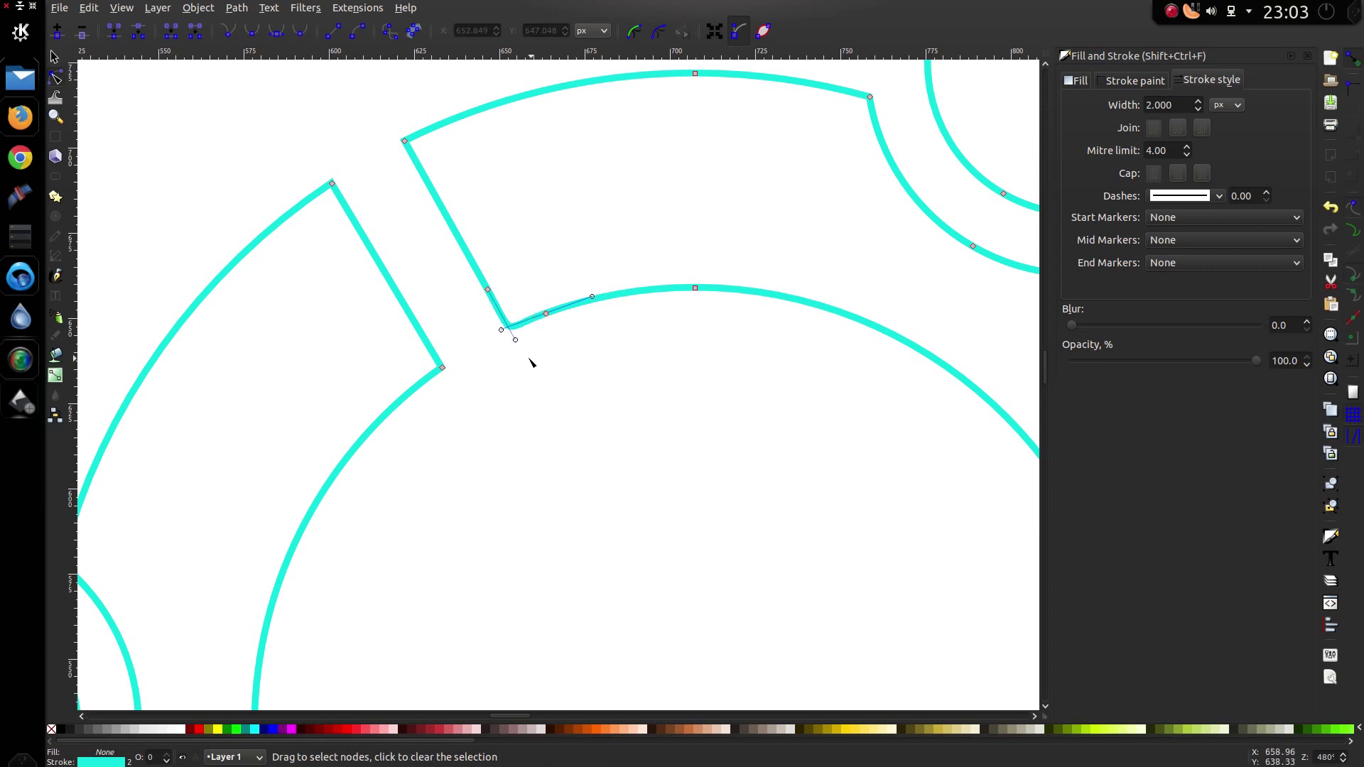
pyautogui.click(510, 359)
# Refine the rounded inner corner by slightly shortening its curve handle, and deselect the logo path
pyautogui.scroll(3, 516, 349)
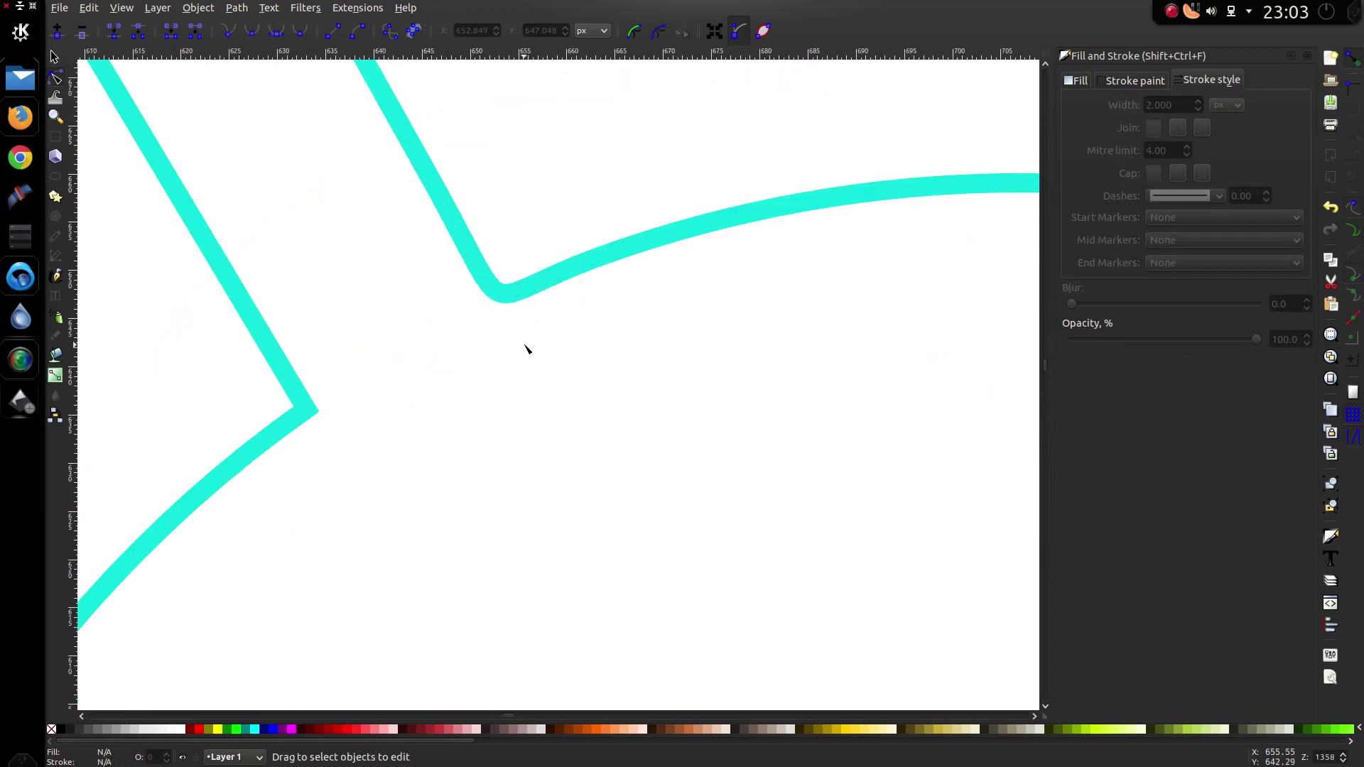
pyautogui.click(485, 285)
pyautogui.click(486, 287)
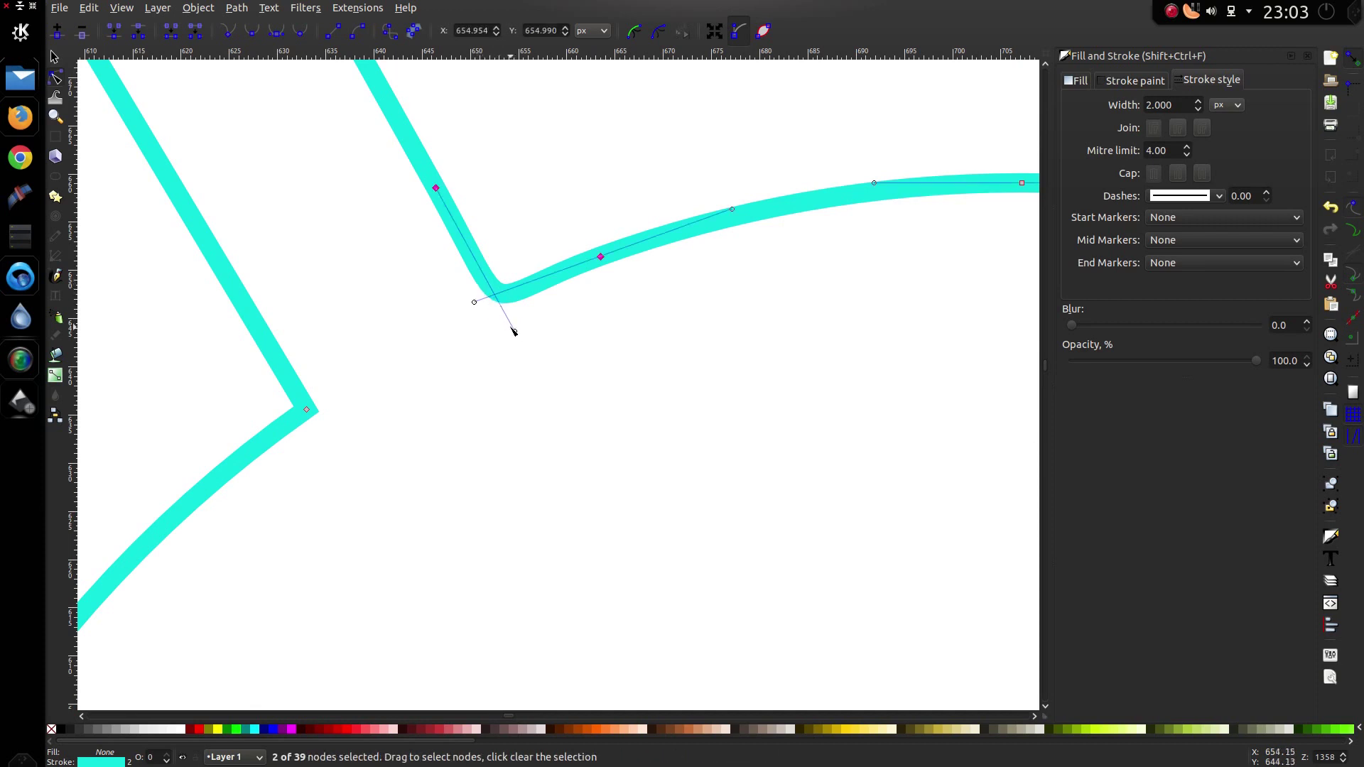
pyautogui.moveTo(513, 329)
pyautogui.mouseDown()
pyautogui.moveTo(525, 330)
pyautogui.moveTo(487, 301)
pyautogui.moveTo(512, 322)
pyautogui.mouseUp()
pyautogui.click(571, 414)
pyautogui.scroll(-4, 567, 327)
pyautogui.scroll(1, 588, 351)
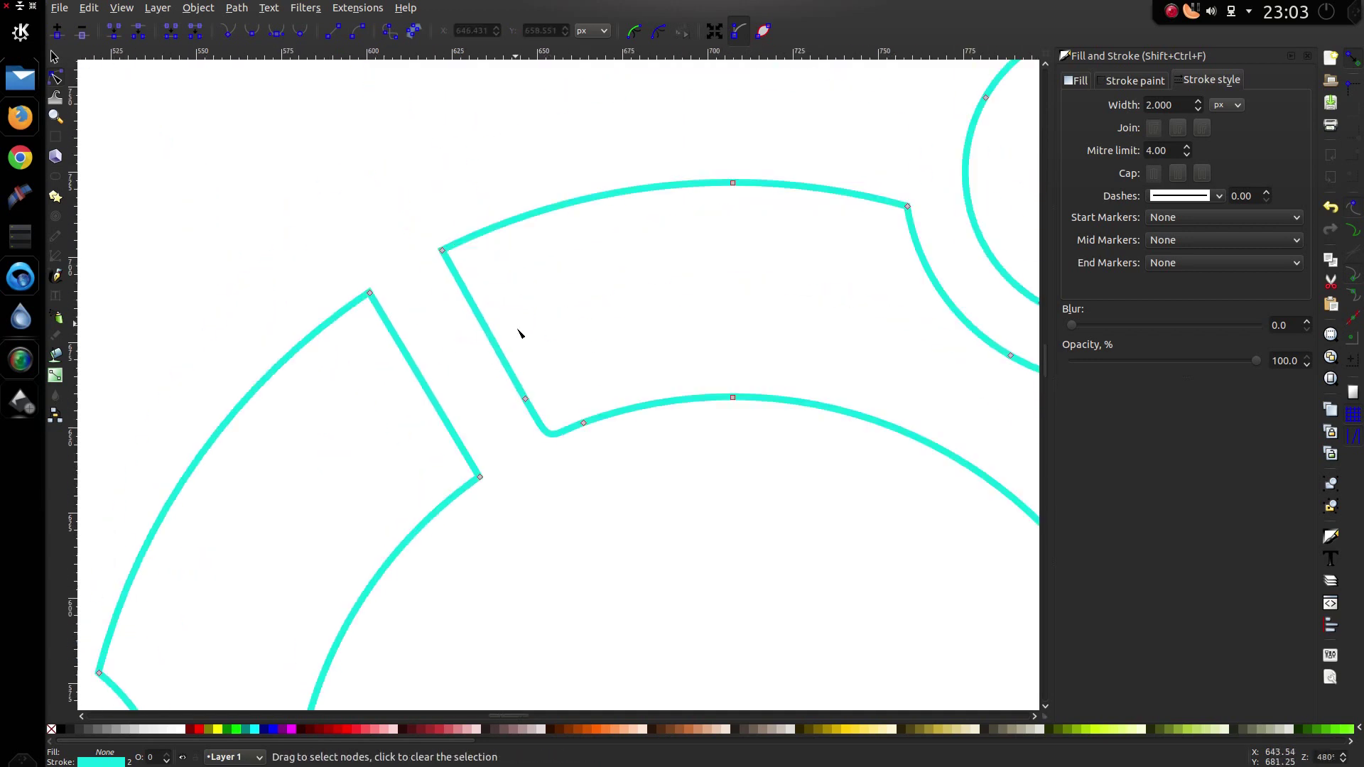
pyautogui.scroll(-2, 769, 438)
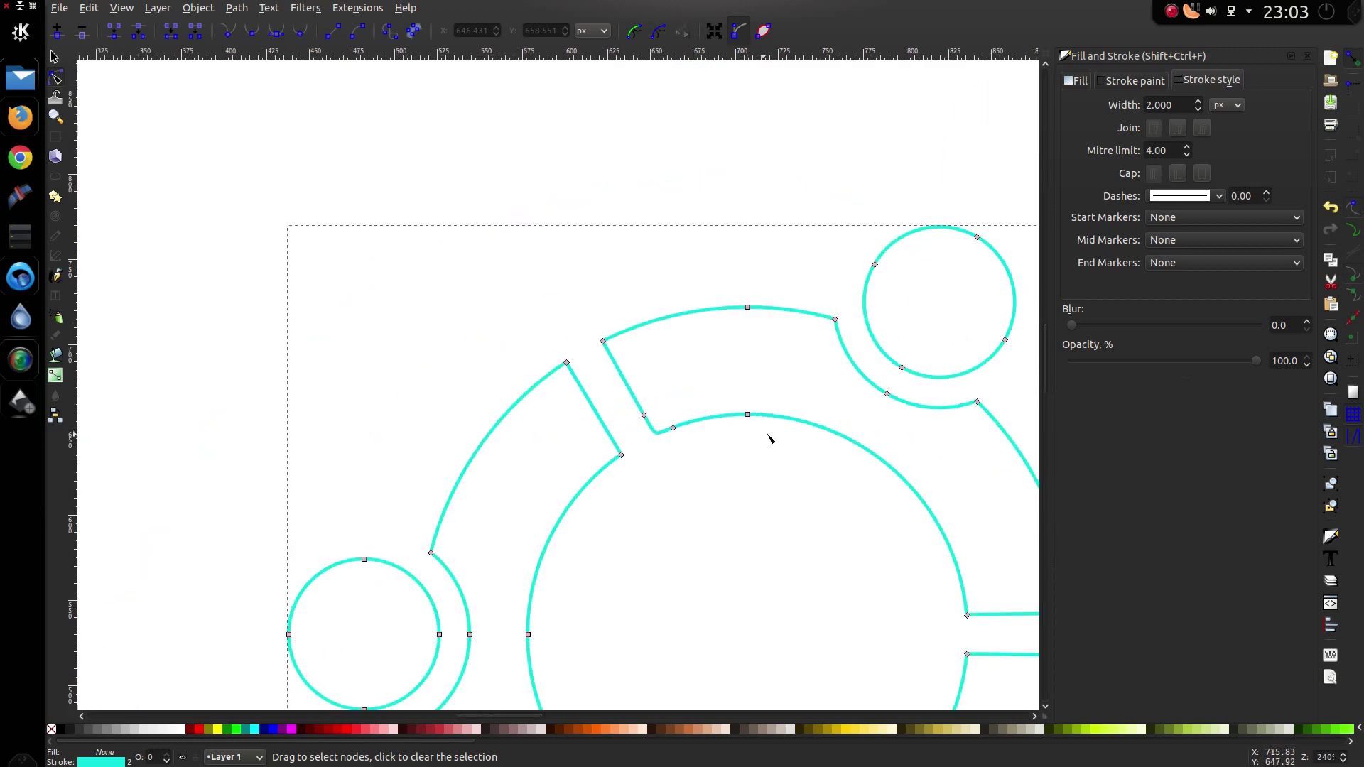
pyautogui.scroll(-2, 881, 519)
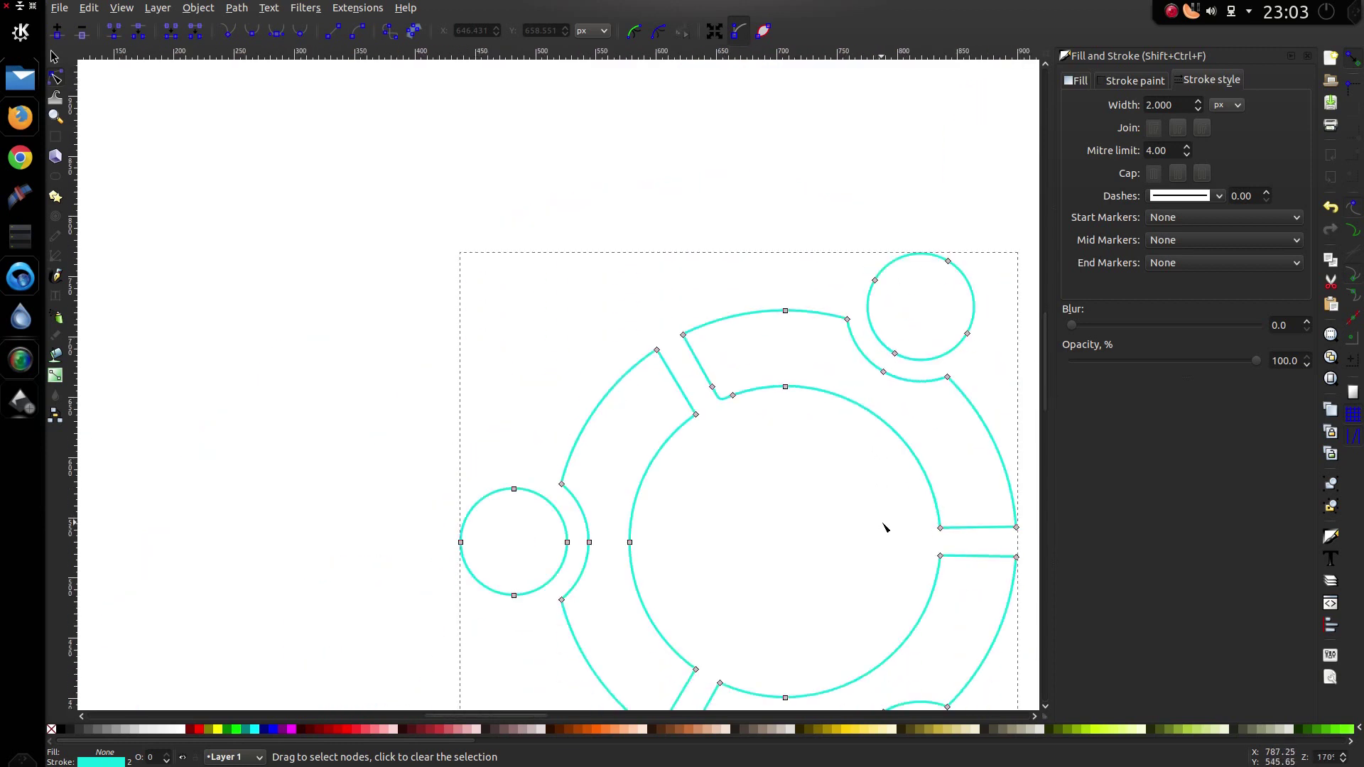
pyautogui.scroll(-1, 890, 534)
pyautogui.hscroll(6, 884, 525)
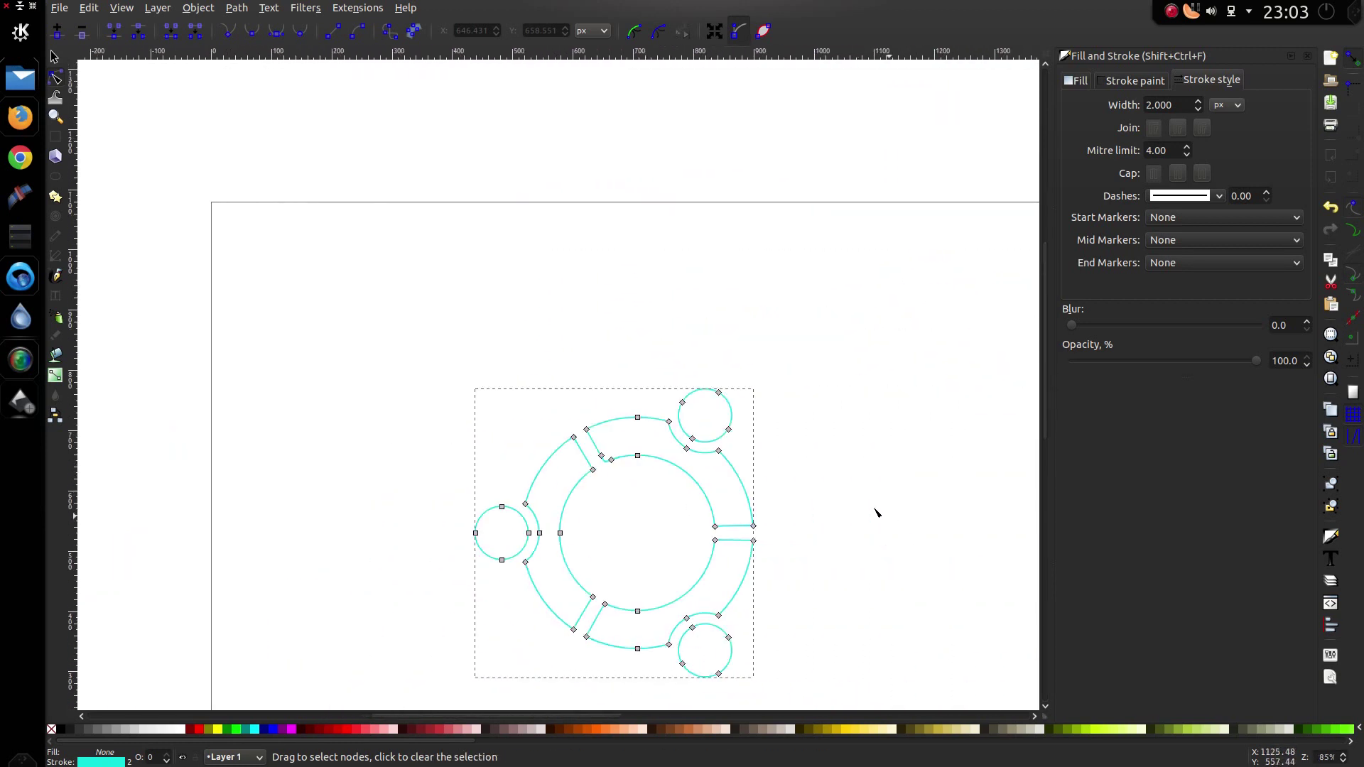
pyautogui.click(847, 495)
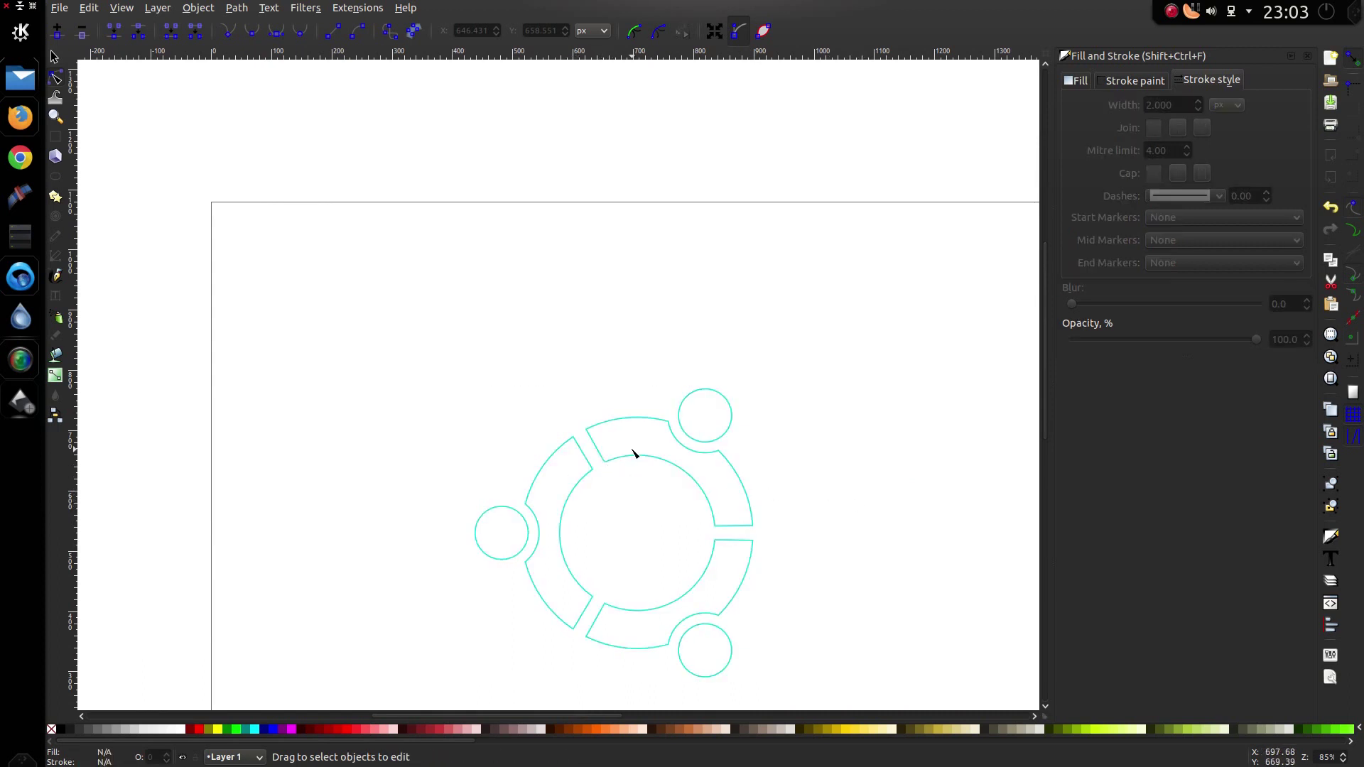
# Round the same segment's outer corner at the upper-left gap by adding a node on each adjoining edge and deleting the corner node
pyautogui.scroll(5, 620, 482)
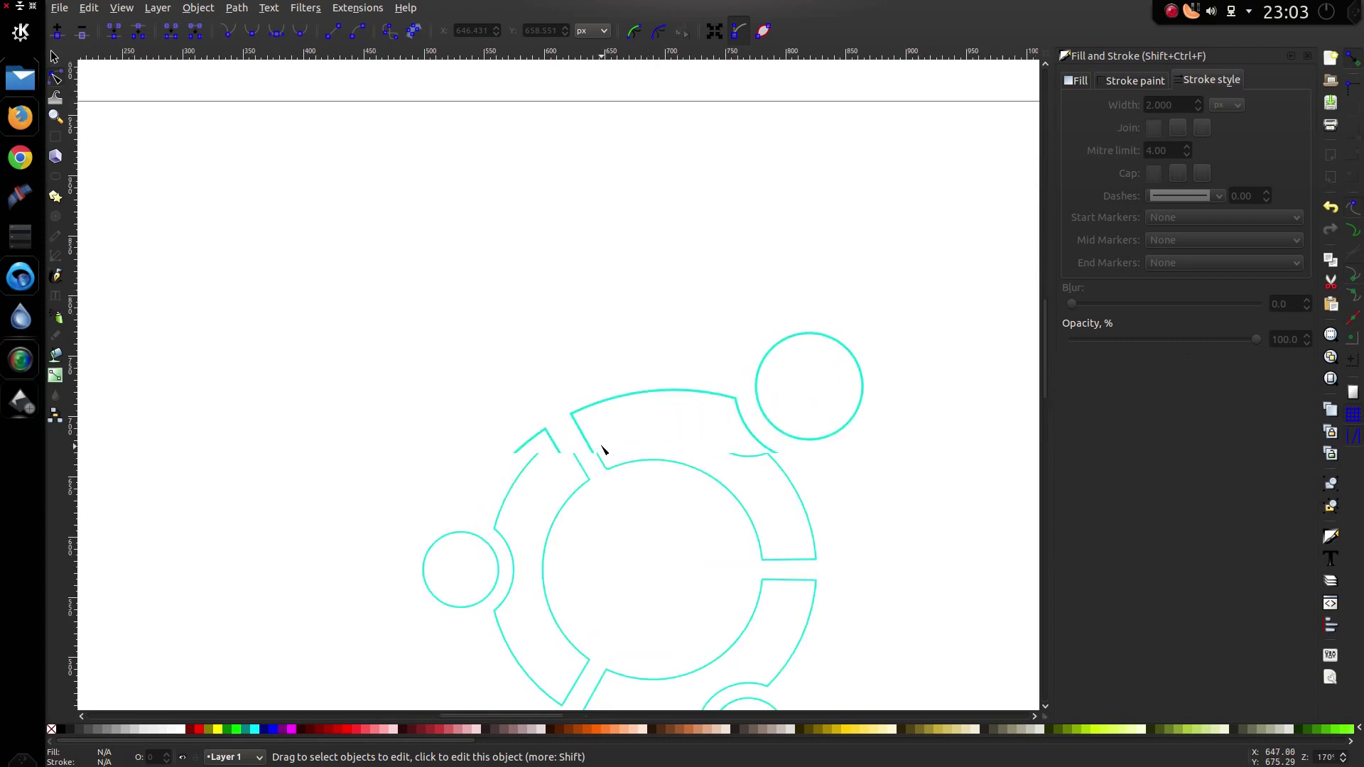
pyautogui.scroll(2, 460, 348)
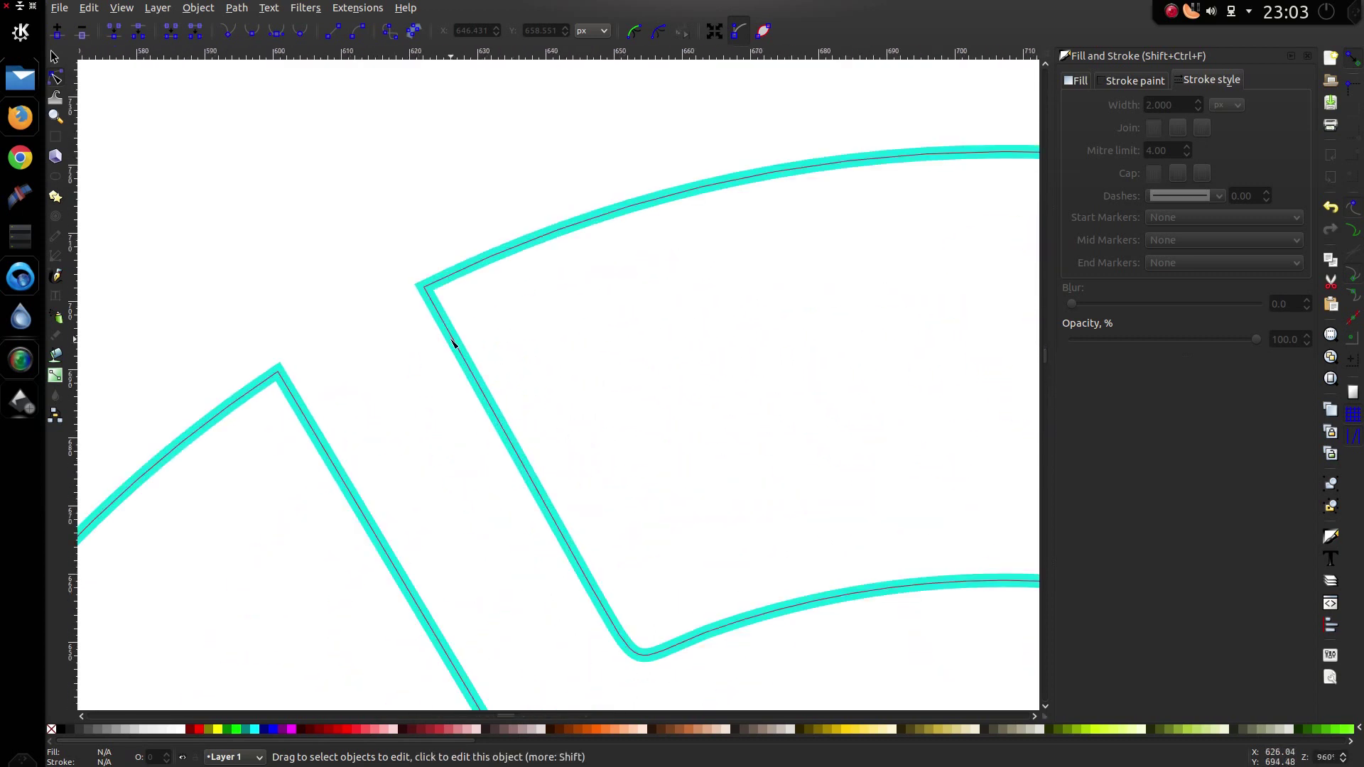
pyautogui.click(456, 344)
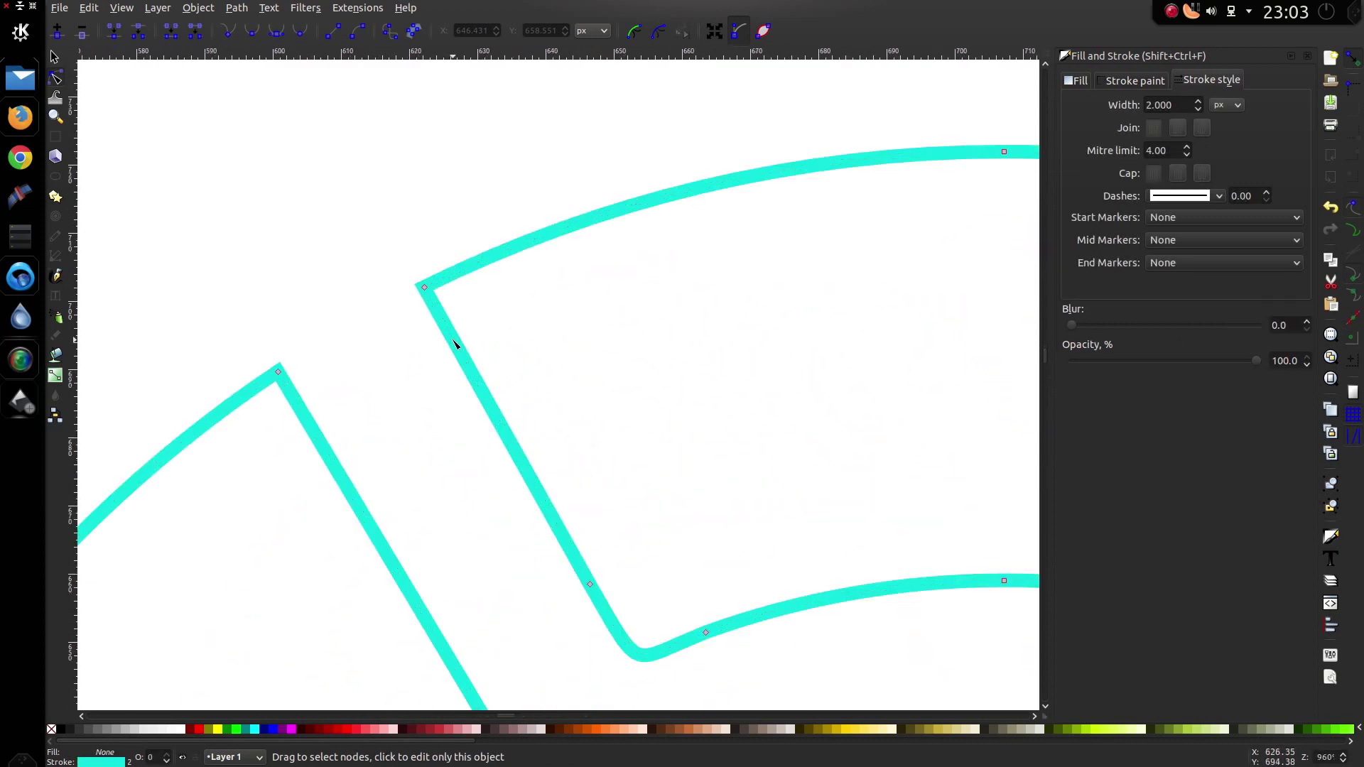
pyautogui.doubleClick(455, 344)
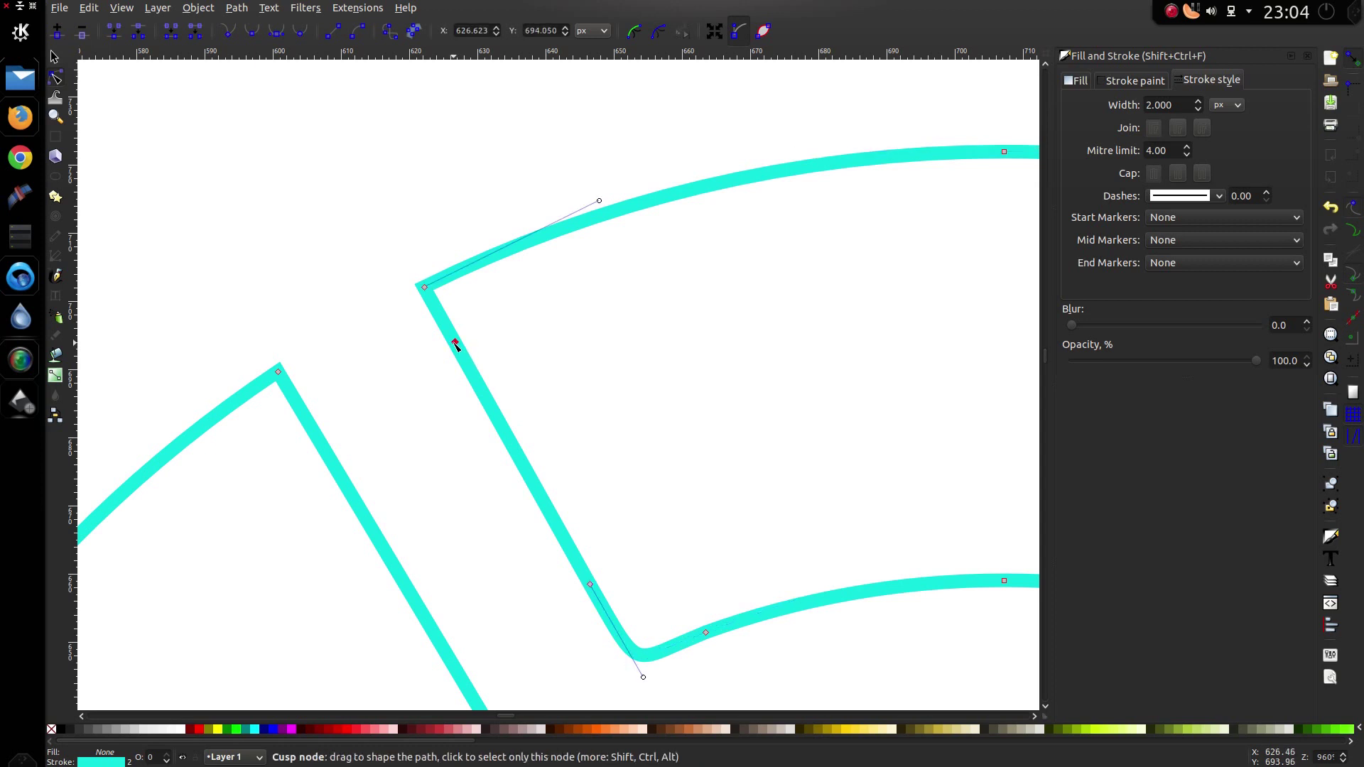
pyautogui.doubleClick(482, 262)
pyautogui.click(425, 287)
pyautogui.press('Delete')
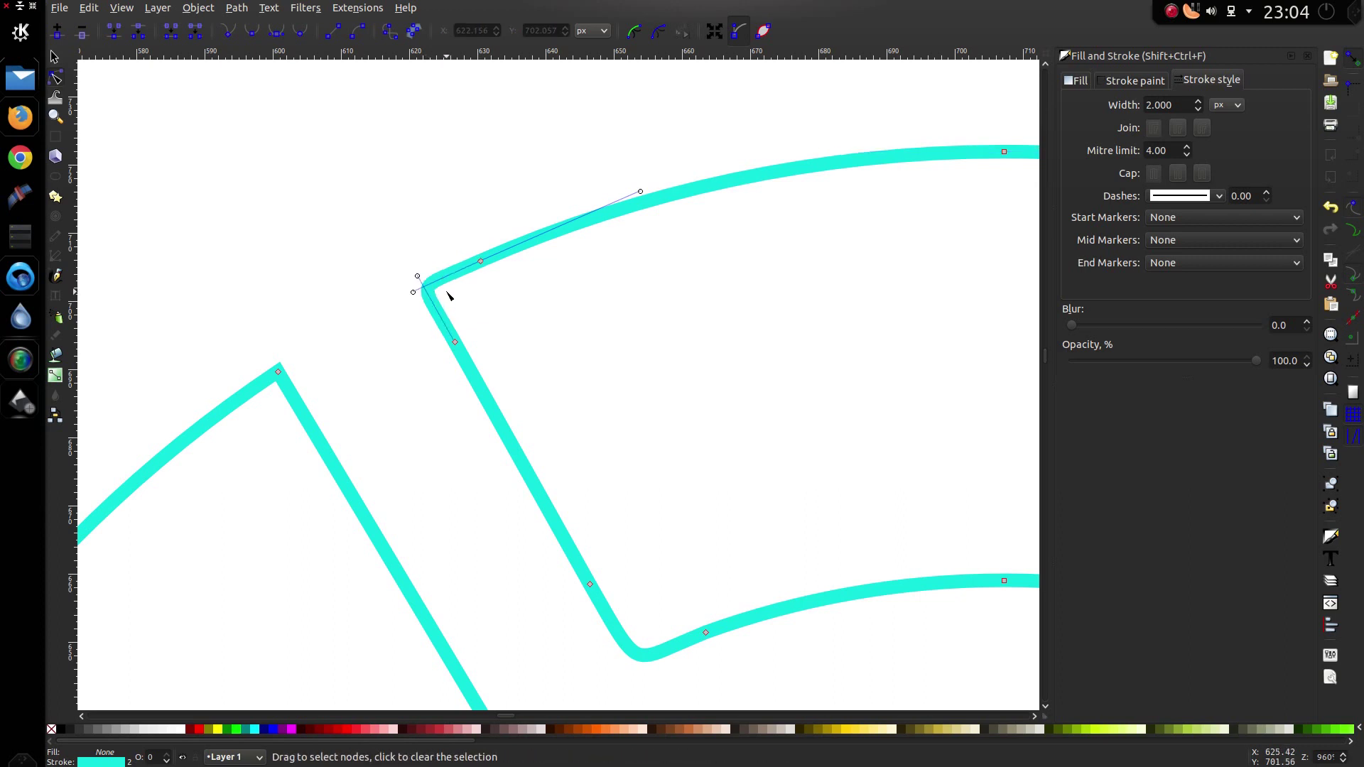
pyautogui.click(463, 309)
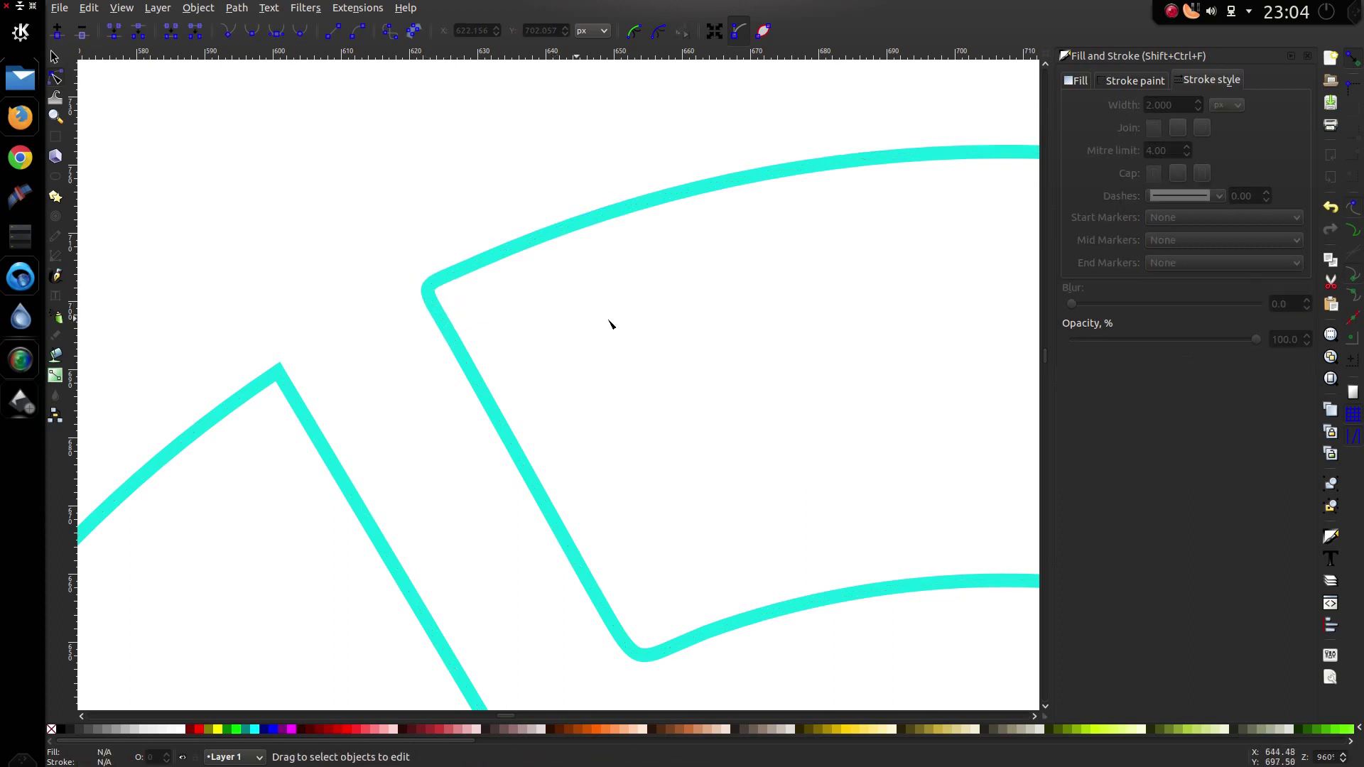
# Round the upper-right segment's outer corner before the circle notch by adding a node on each adjoining edge and deleting the corner node
pyautogui.scroll(-4, 799, 318)
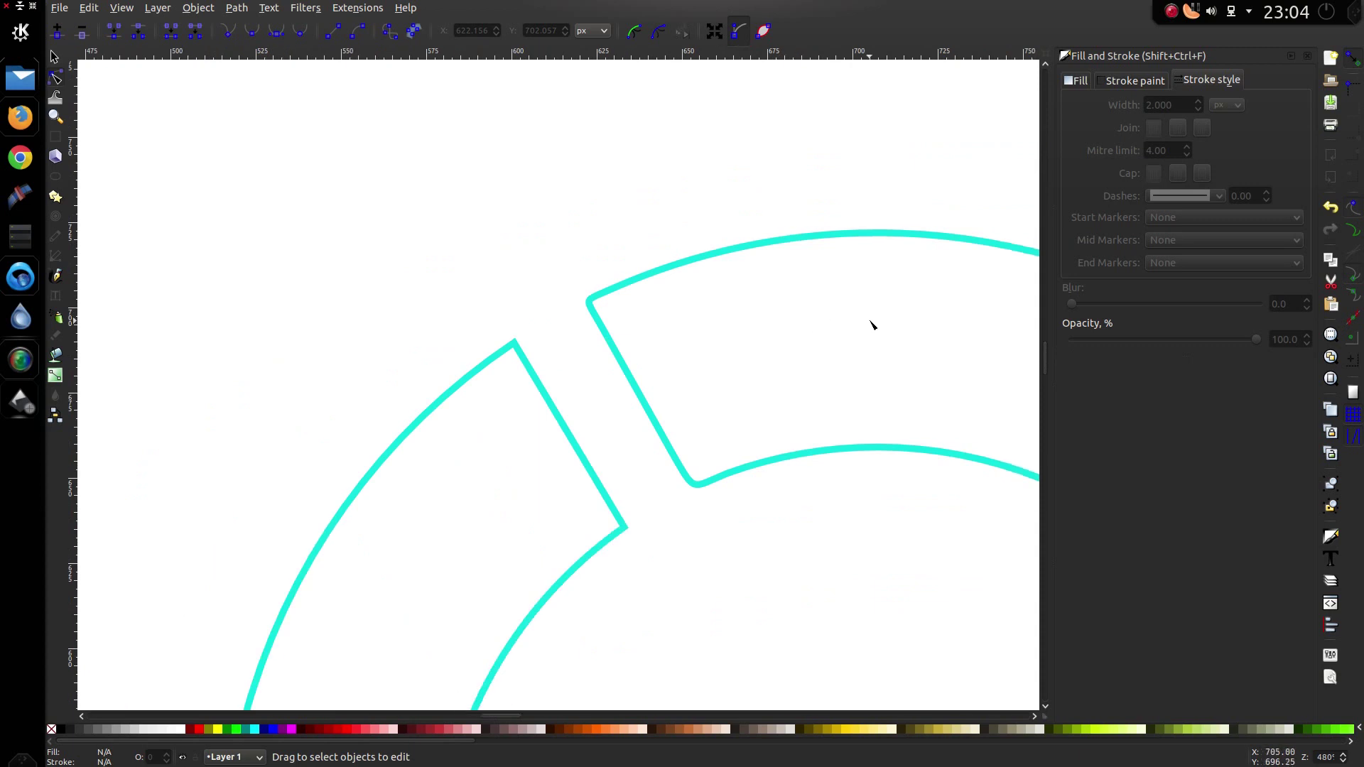
pyautogui.hscroll(3, 639, 296)
pyautogui.scroll(2, 689, 288)
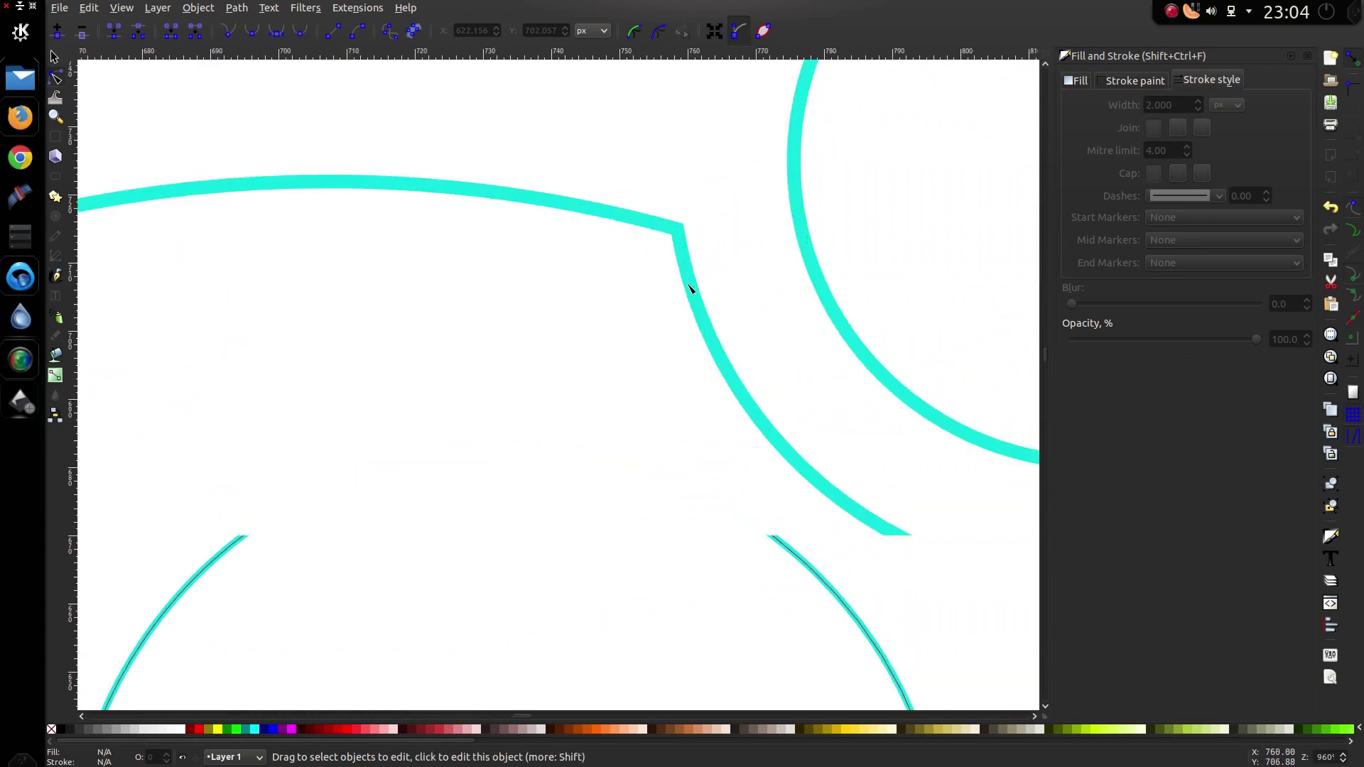
pyautogui.click(693, 281)
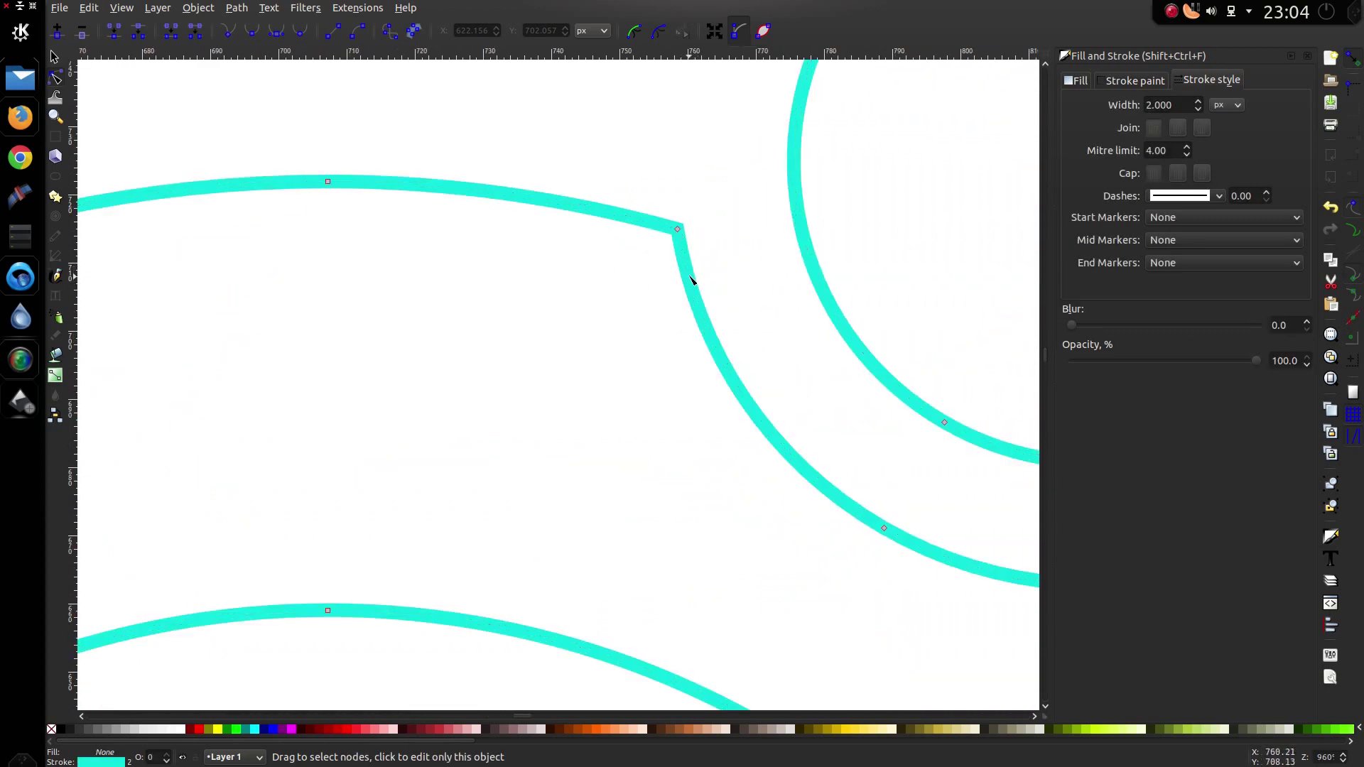
pyautogui.click(689, 279)
pyautogui.doubleClick(623, 215)
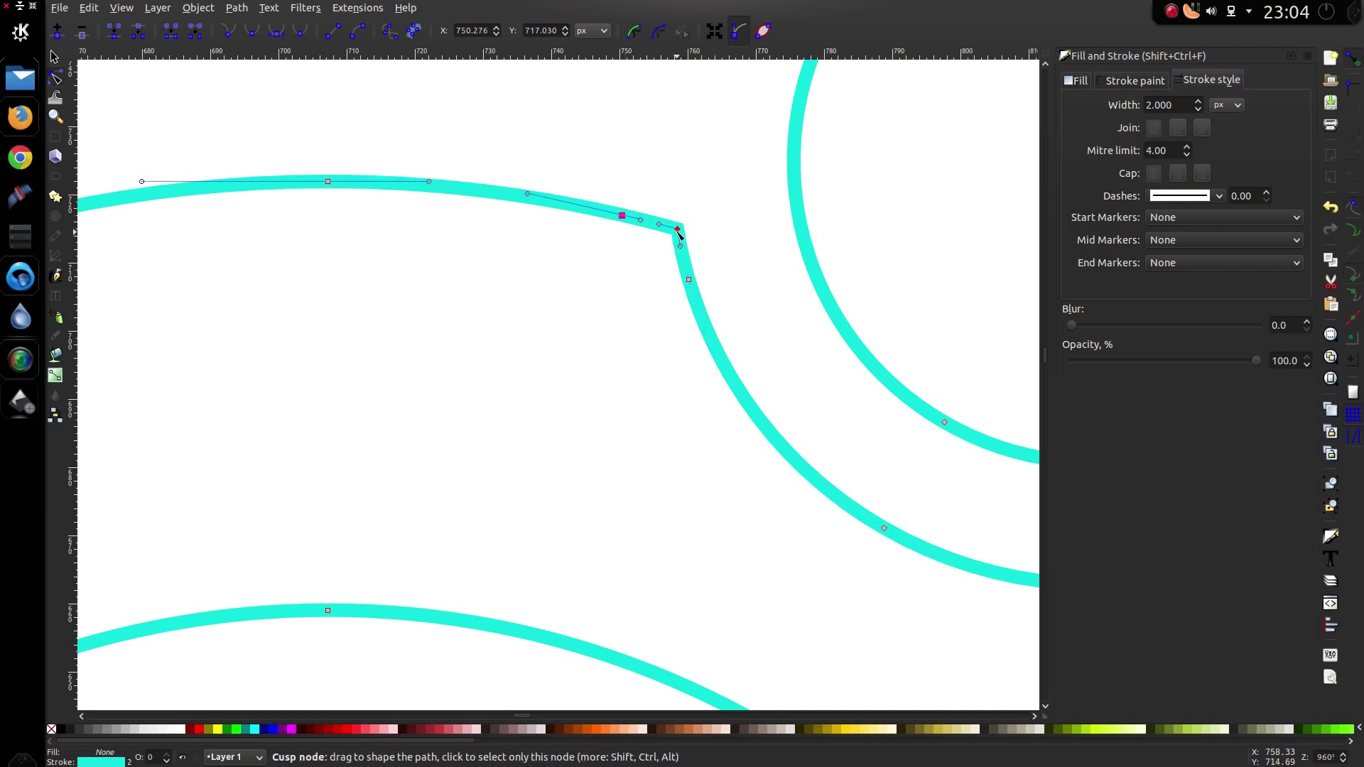
pyautogui.click(706, 234)
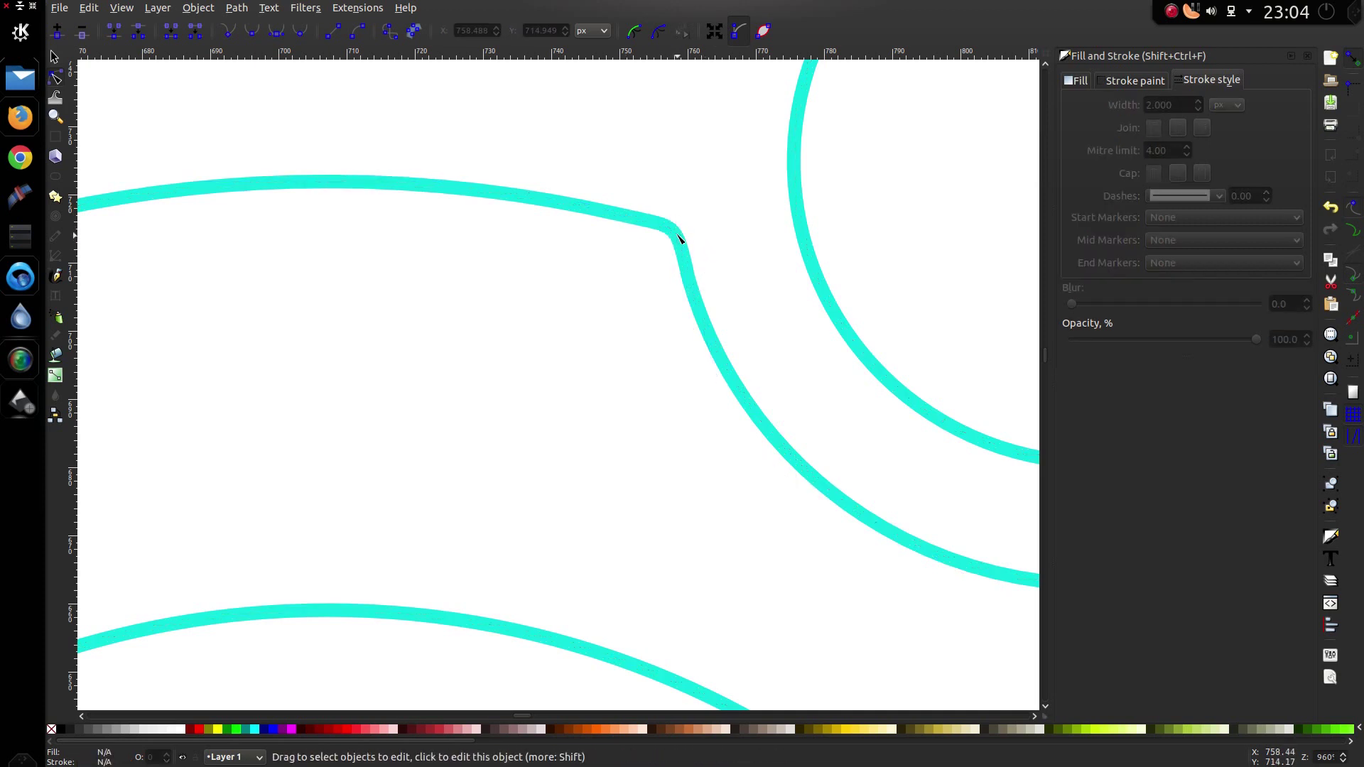
# Refine the newly rounded notch corner by slightly adjusting its curve handle, and deselect the logo path
pyautogui.click(679, 238)
pyautogui.click(675, 236)
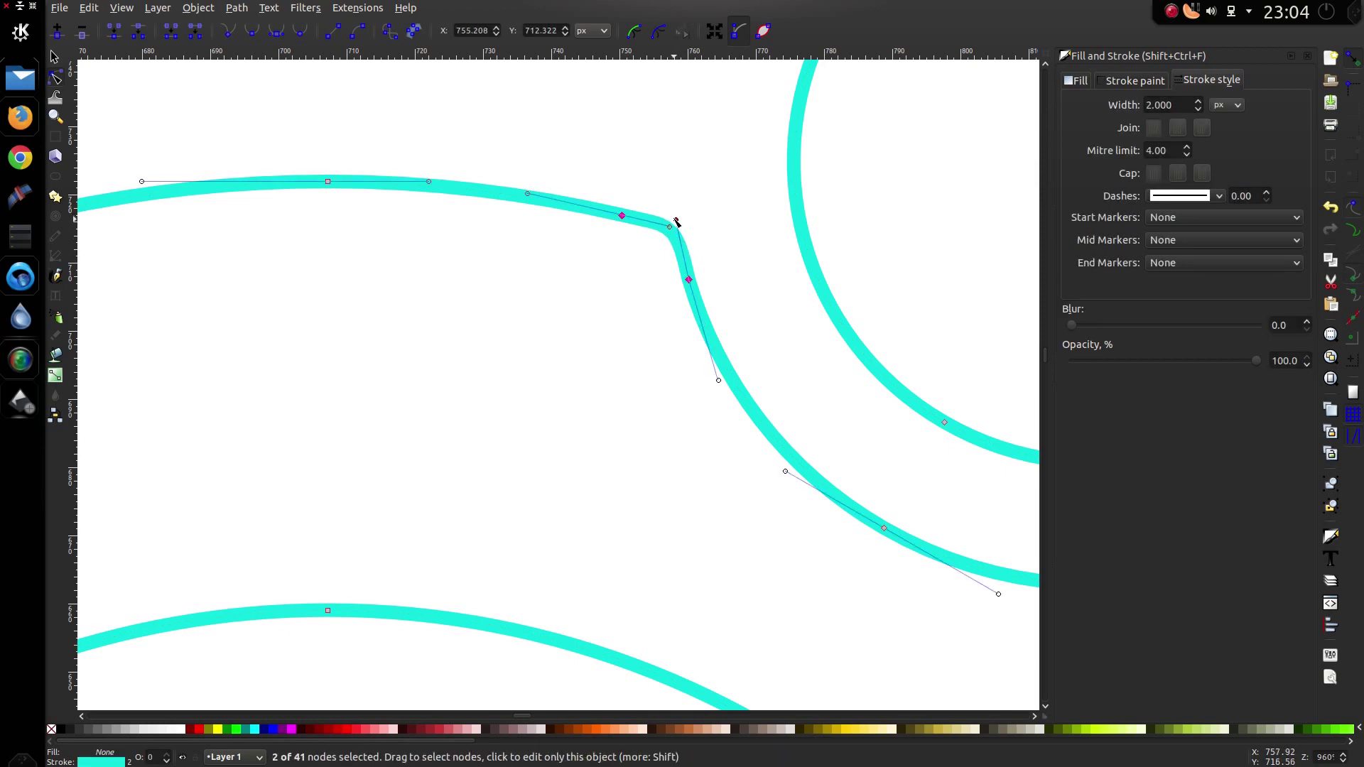
pyautogui.moveTo(675, 221); pyautogui.dragTo(677, 224)
pyautogui.click(737, 232)
# Round the upper-right segment's outer corner on the far side of the circle notch by adding adjoining nodes and deleting the corner node
pyautogui.scroll(-3, 755, 265)
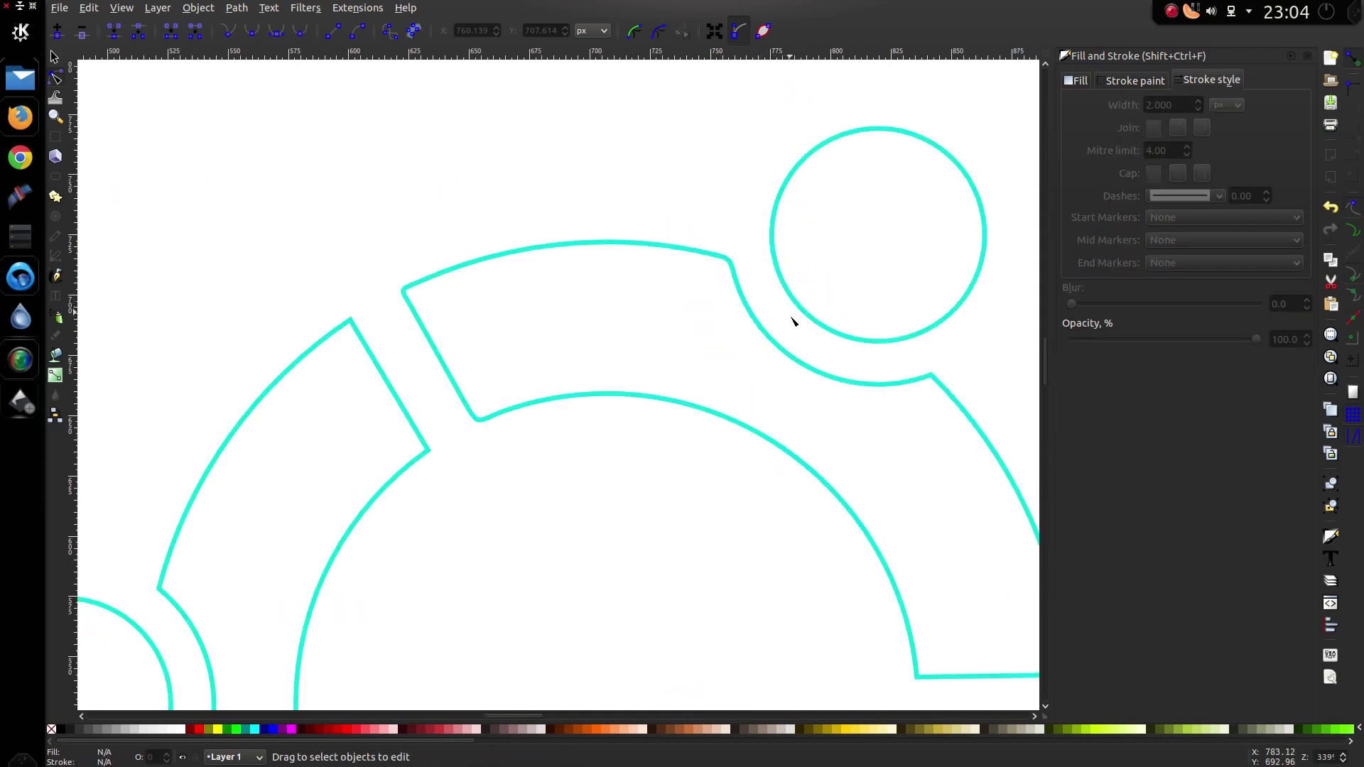
pyautogui.hscroll(5, 828, 366)
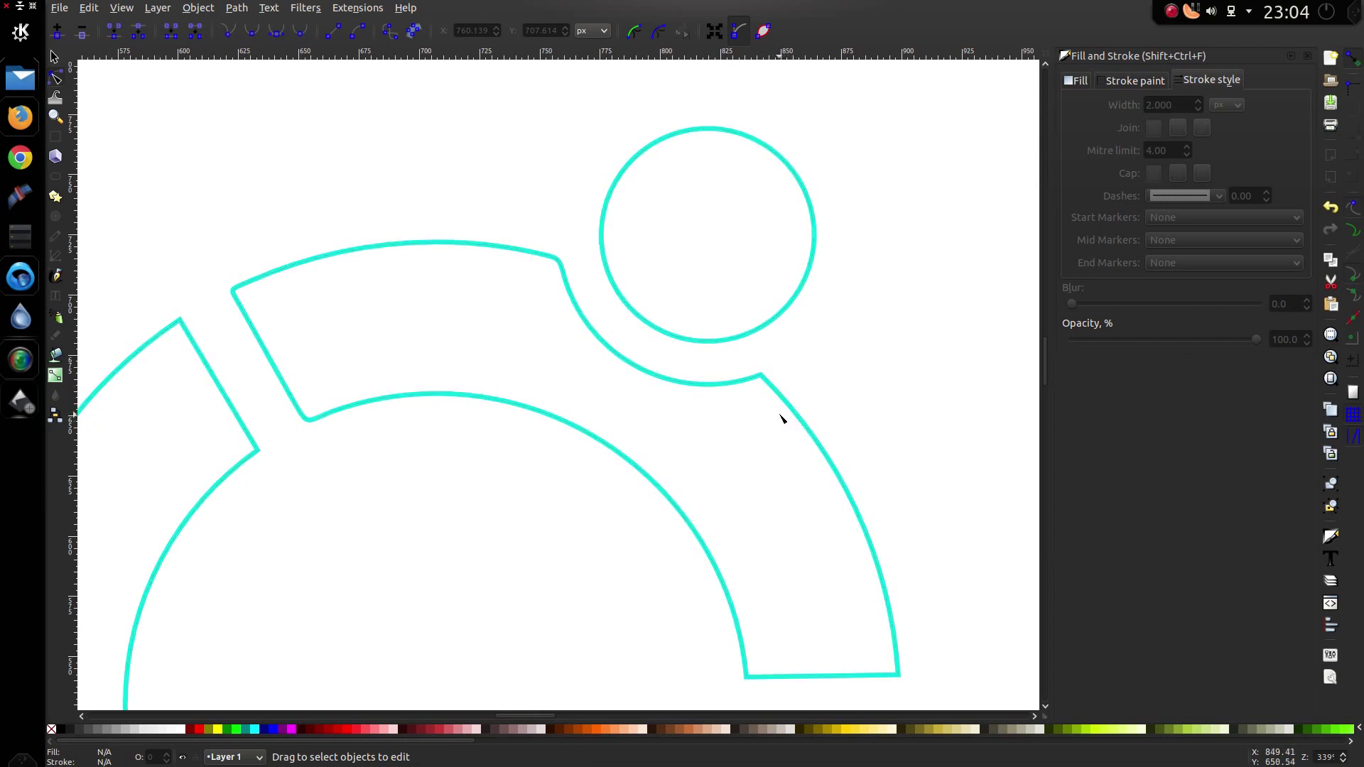
pyautogui.scroll(1, 781, 418)
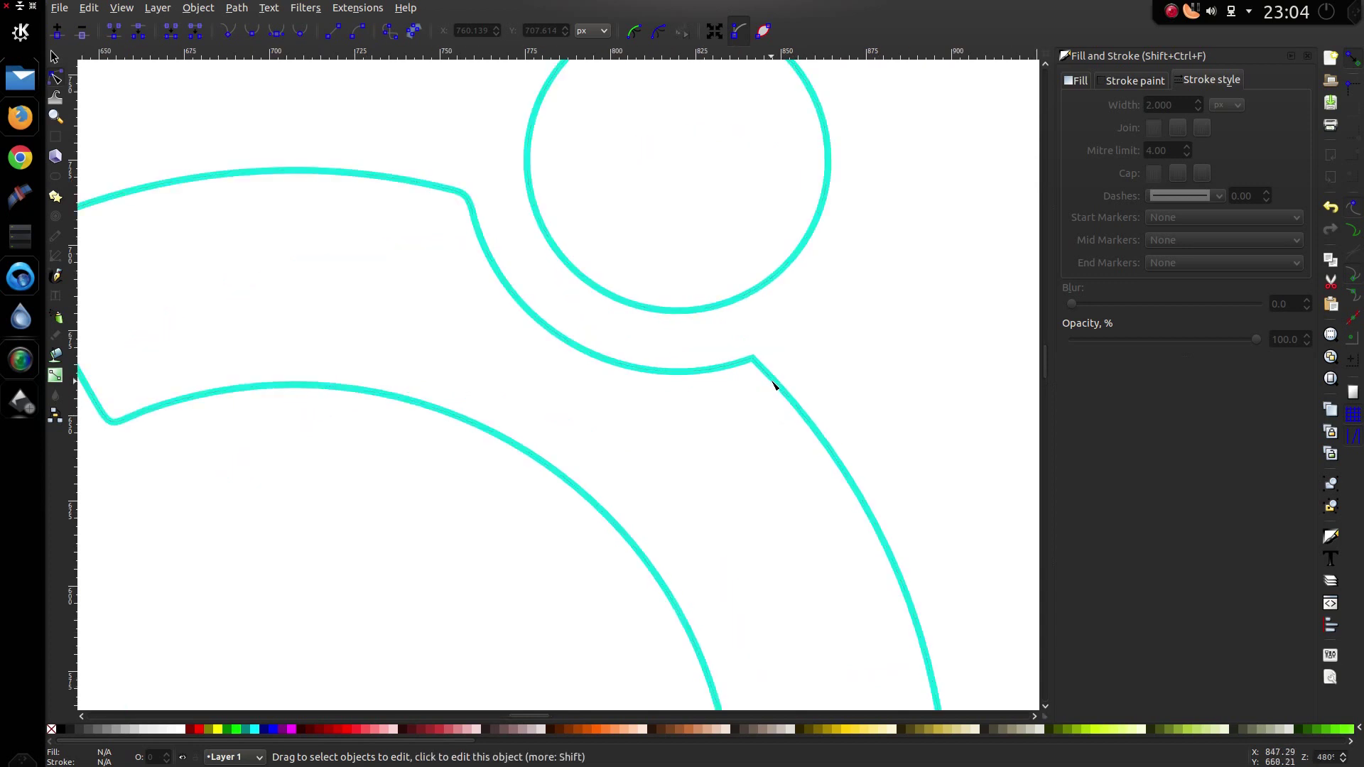
pyautogui.click(774, 386)
pyautogui.click(774, 386)
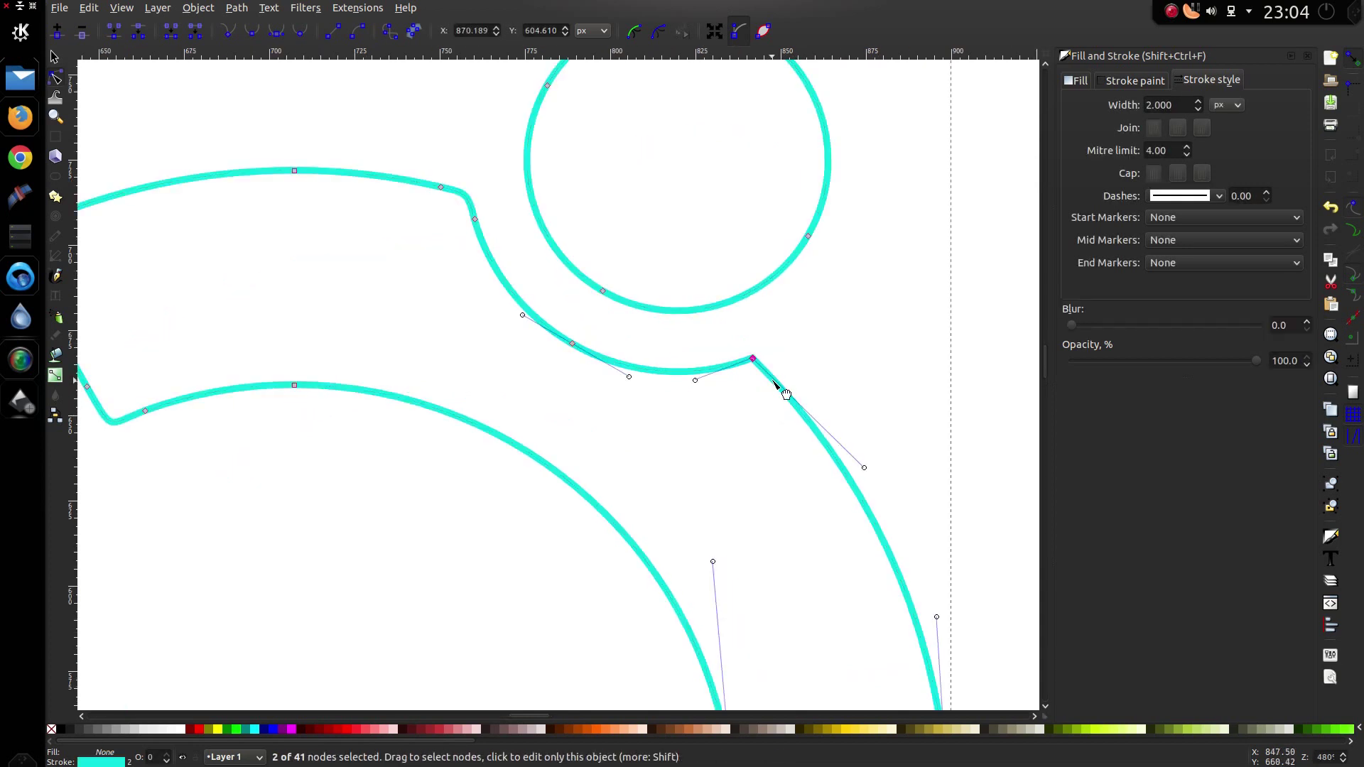
pyautogui.doubleClick(723, 368)
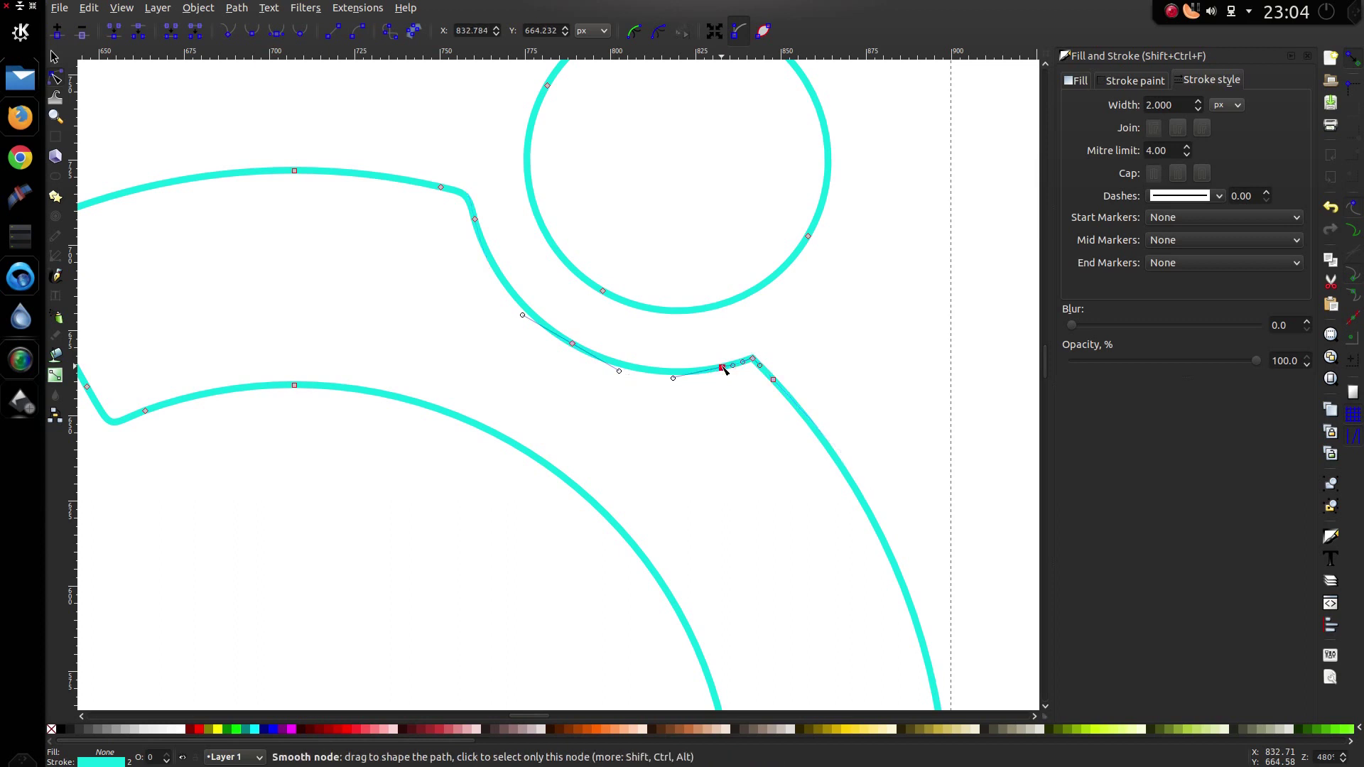
pyautogui.click(804, 314)
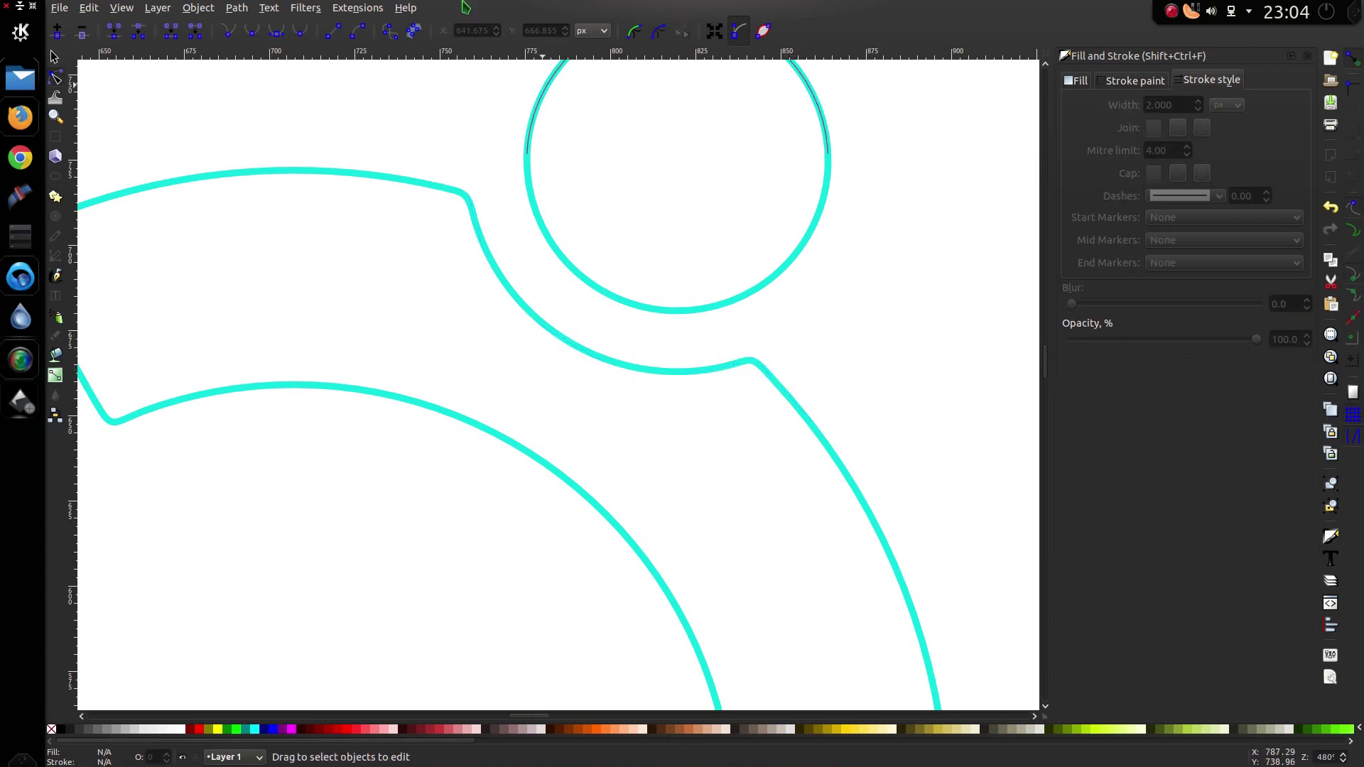
# Try simplifying the logo path, and undo the simplification
pyautogui.click(232, 9)
pyautogui.click(335, 329)
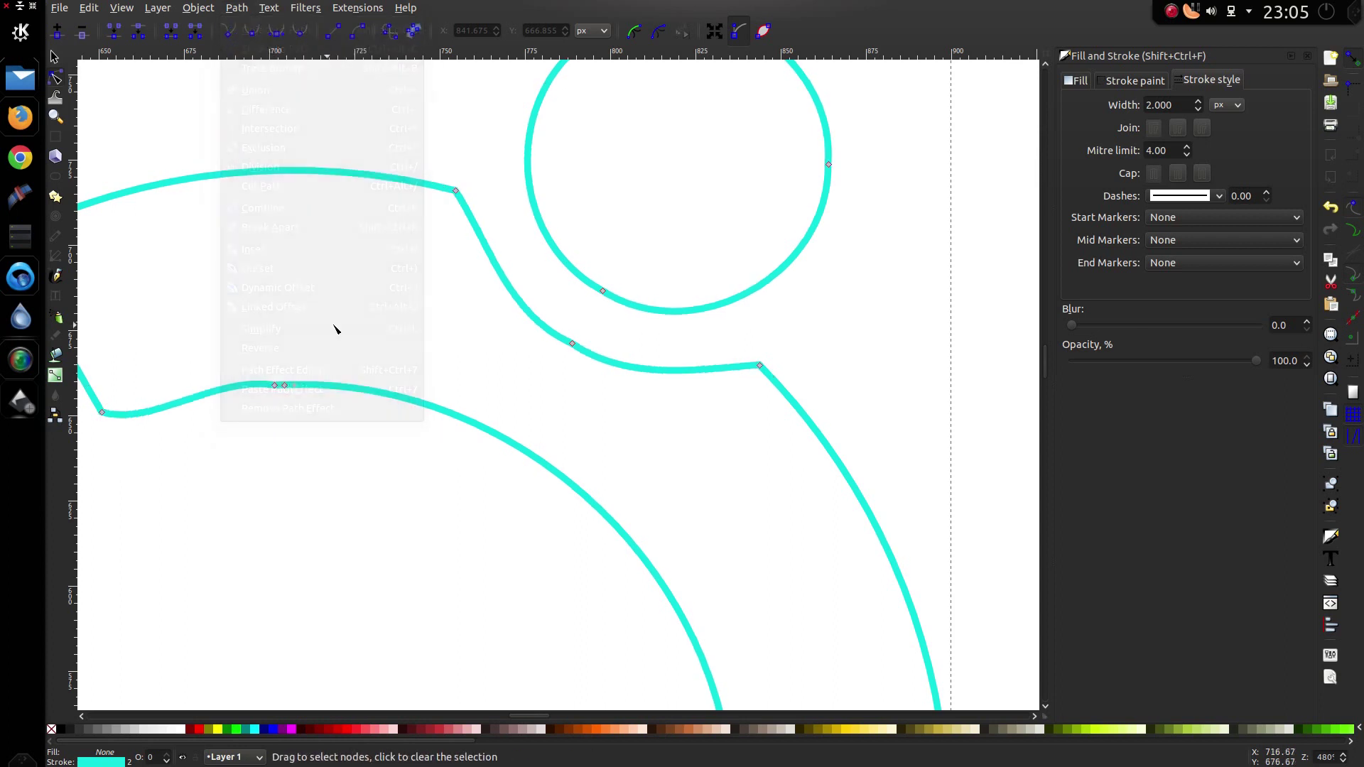
pyautogui.click(369, 321)
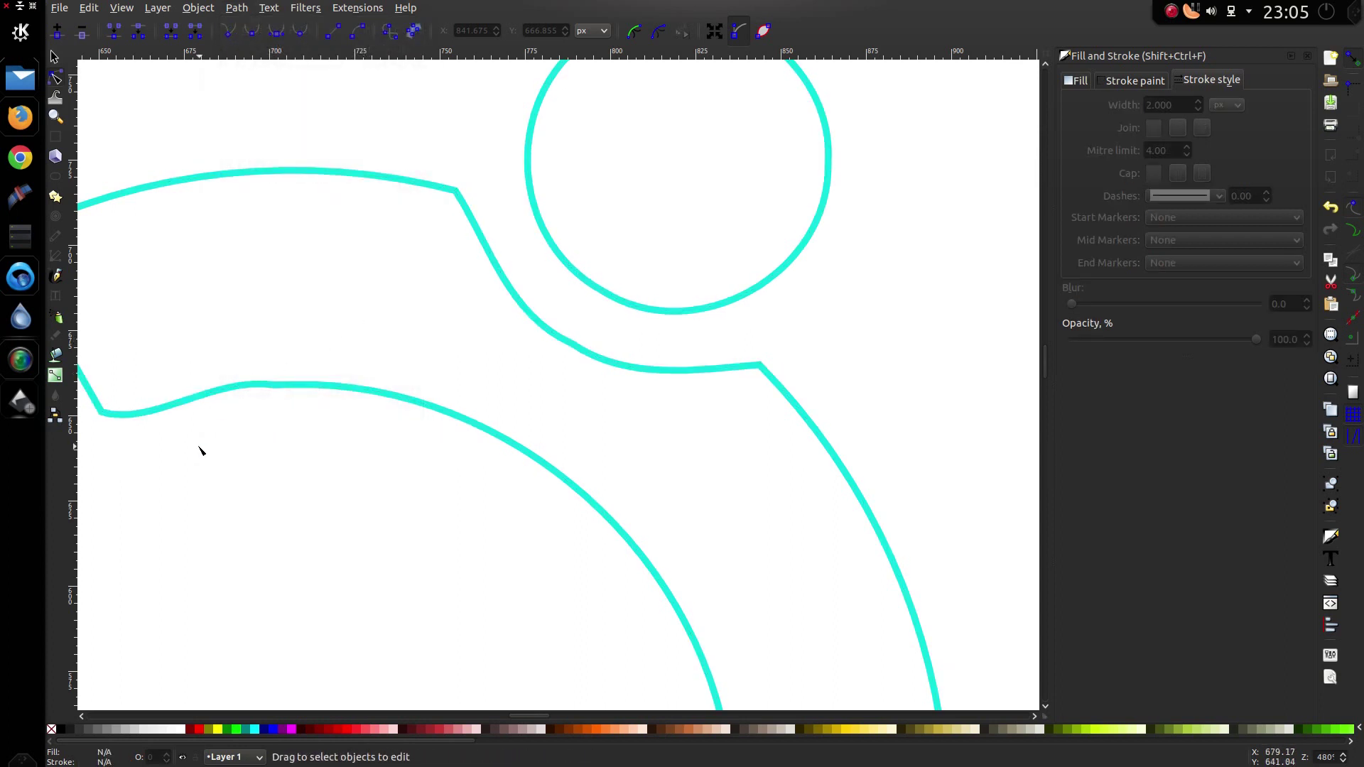
pyautogui.hotkey('ctrl', 'z')
# Round the segments' inner and outer corners at the ring's right-hand gap by replacing each corner node with nodes on its adjoining edges
pyautogui.hscroll(4, 664, 552)
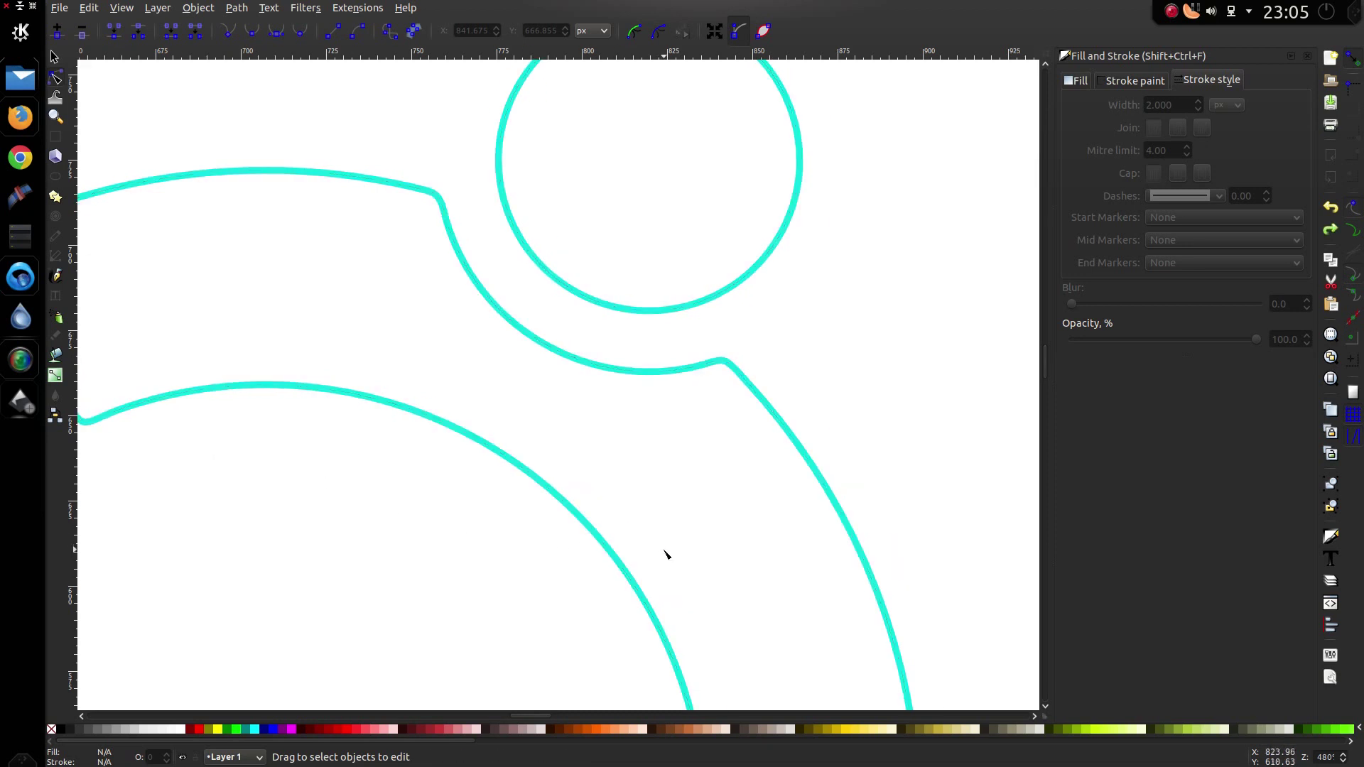
pyautogui.scroll(-10, 618, 515)
pyautogui.hscroll(3, 618, 514)
pyautogui.click(533, 477)
pyautogui.click(758, 521)
pyautogui.scroll(3, 759, 517)
pyautogui.hotkey('ctrl', 'shift', 'z')
pyautogui.scroll(10, 395, 128)
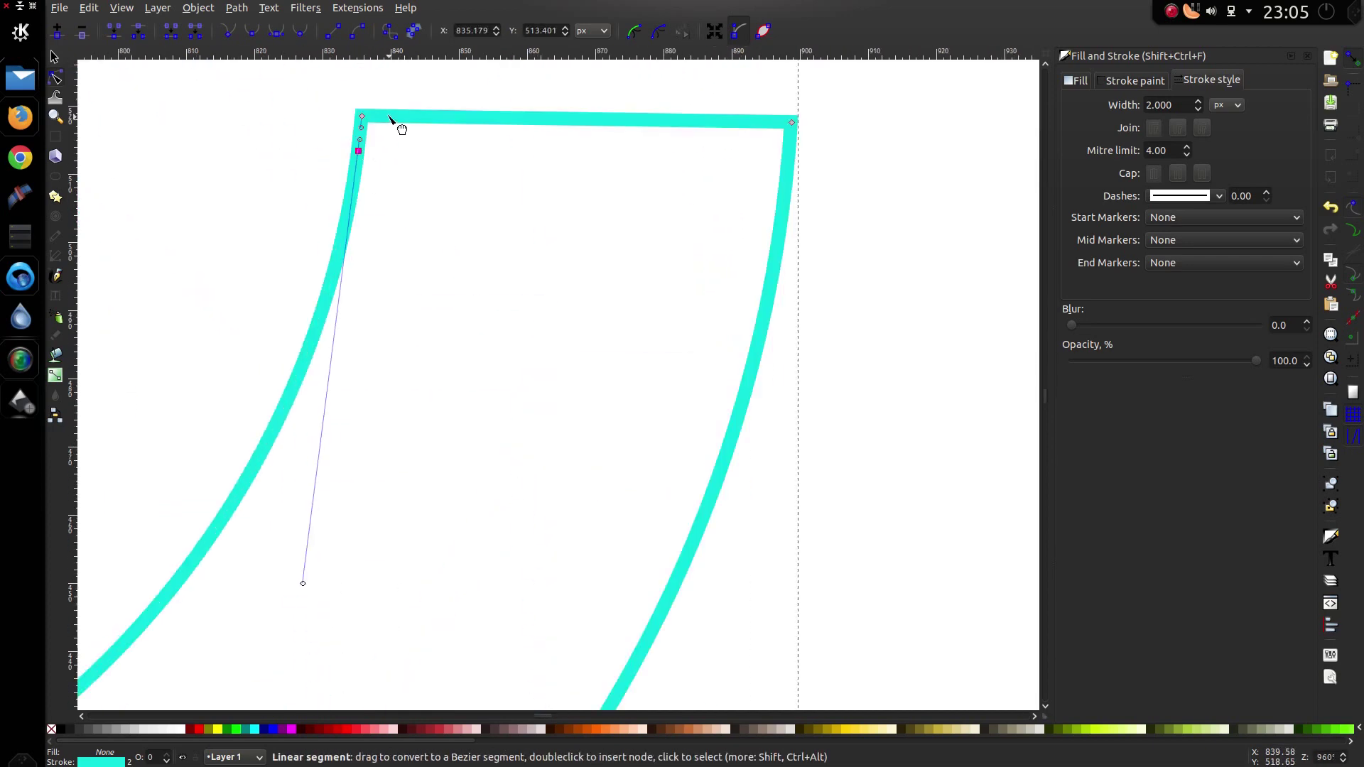
pyautogui.click(814, 146)
# Round the lower-right segment's outer corner beside the lower circle notch, fine-tune its curve handle, and deselect the path
pyautogui.scroll(-10, 633, 359)
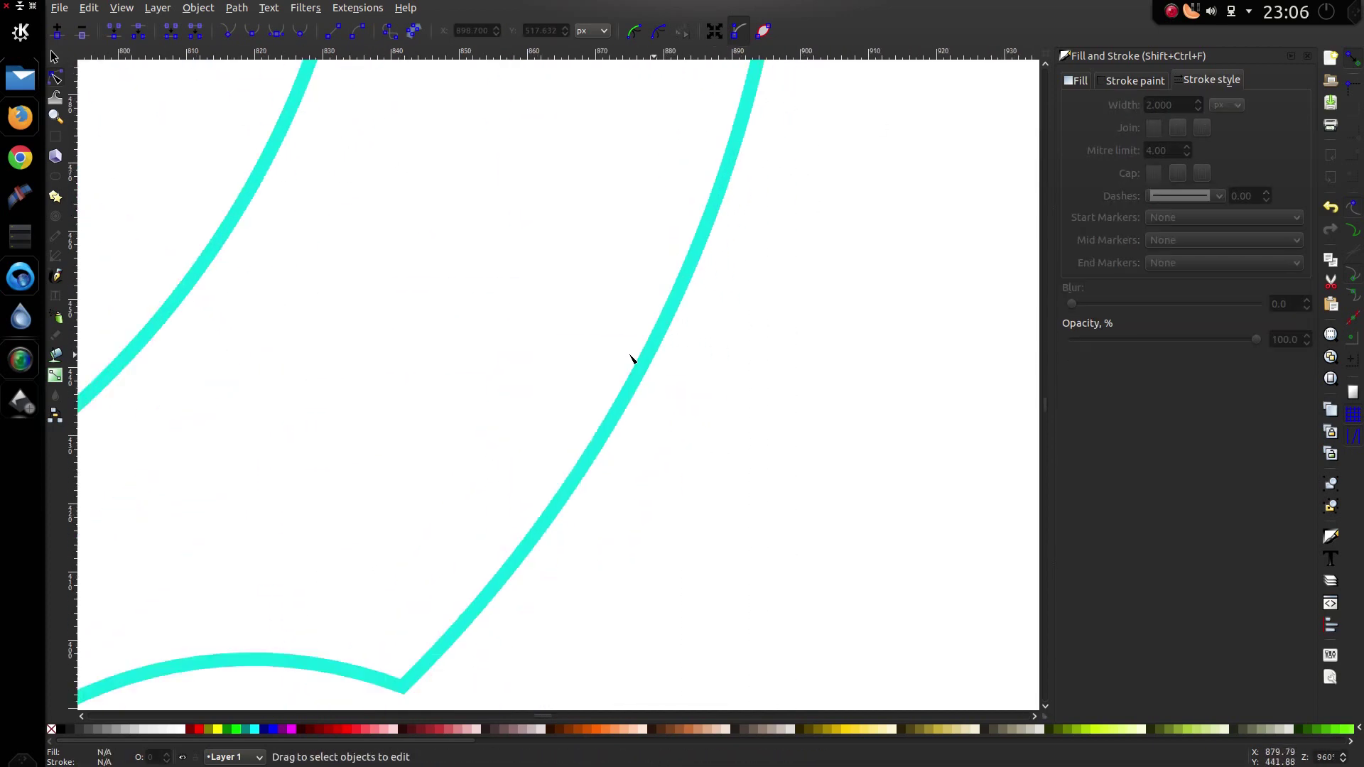
pyautogui.click(405, 465)
pyautogui.scroll(3, 405, 465)
pyautogui.moveTo(408, 461); pyautogui.dragTo(408, 465)
pyautogui.click(399, 493)
pyautogui.scroll(-2, 398, 493)
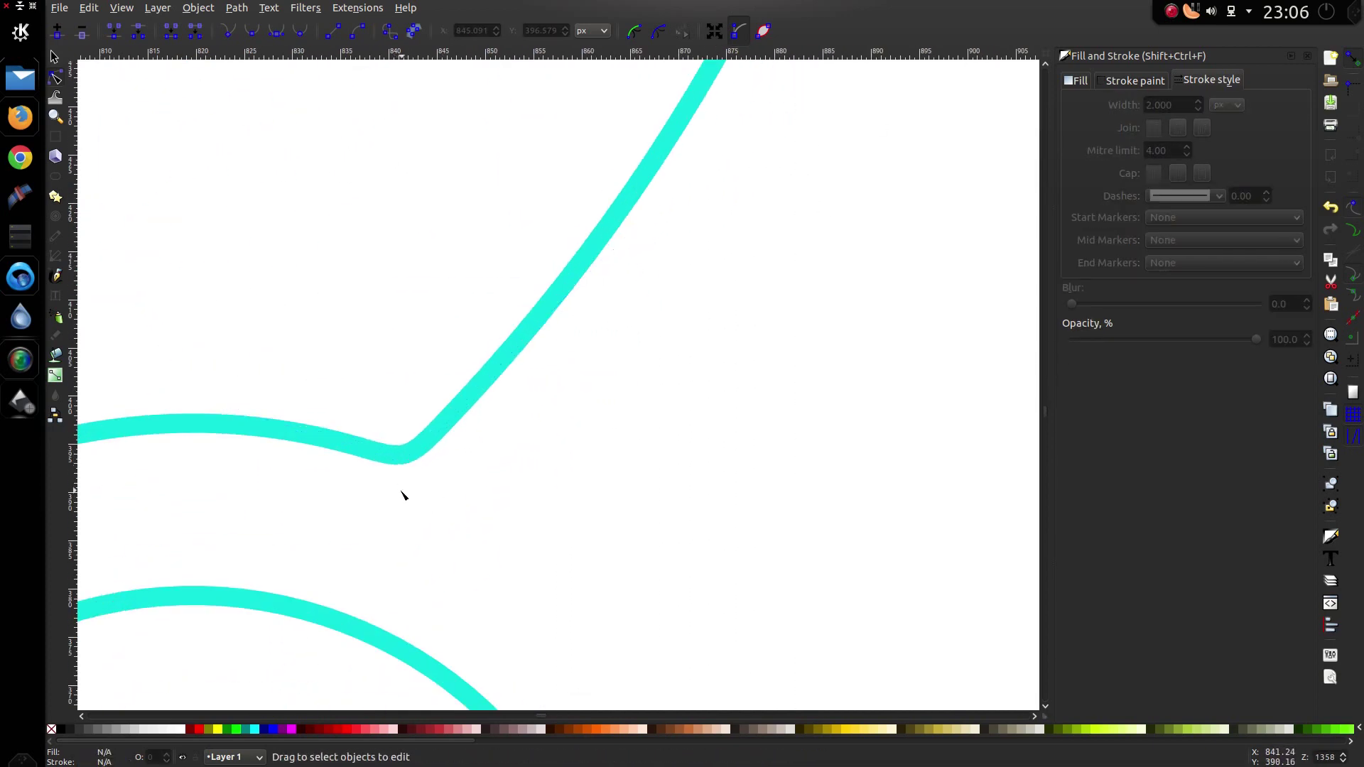
# Round the lower-right segment's corners at the lower-left gap by adding nodes on the adjoining edges and deleting the corner nodes
pyautogui.click(566, 588)
pyautogui.scroll(-5, 567, 588)
pyautogui.scroll(2, 192, 508)
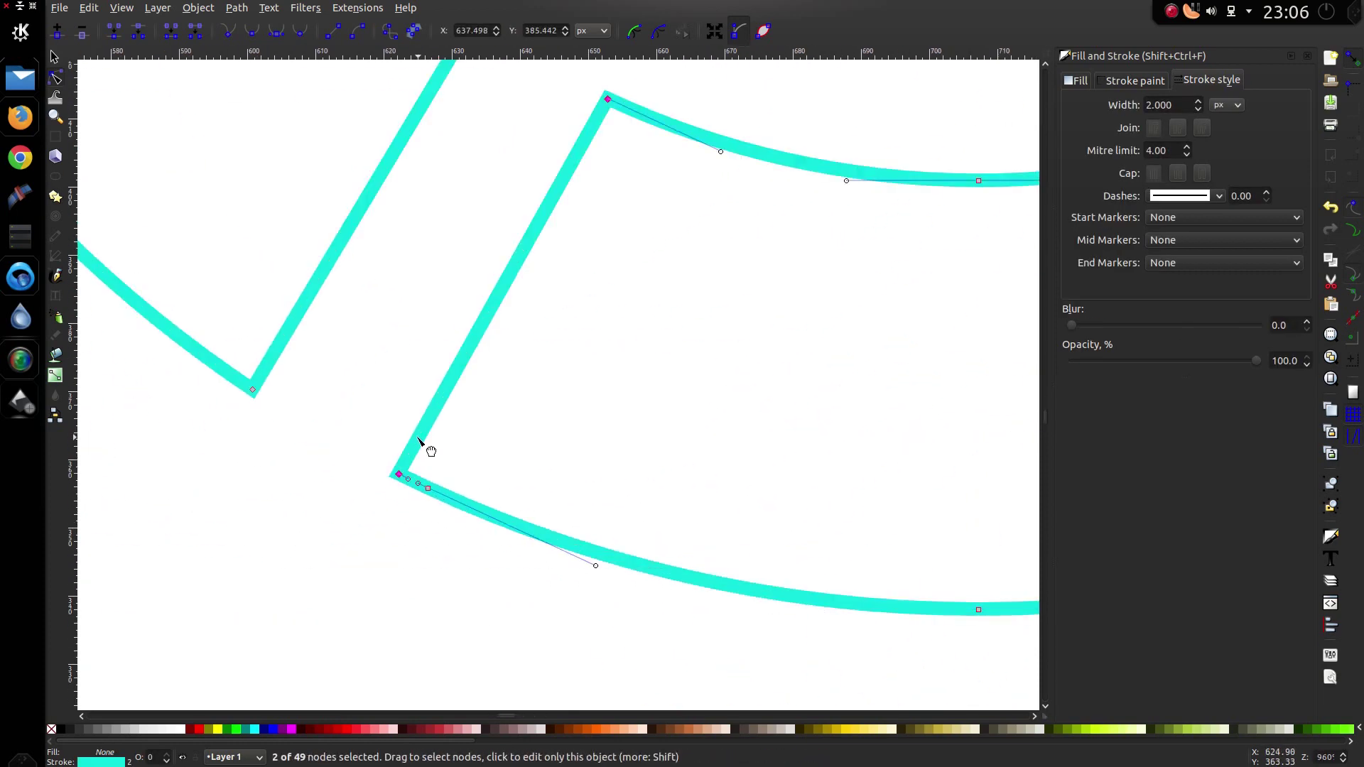
pyautogui.scroll(6, 427, 448)
pyautogui.click(426, 447)
pyautogui.click(604, 306)
# Round the left segment's corners at both gaps and beside its circle notch, fine-tuning the curve handles of the rounded corners
pyautogui.hscroll(-8, 618, 313)
pyautogui.click(688, 218)
pyautogui.moveTo(706, 232); pyautogui.dragTo(704, 226)
pyautogui.click(480, 589)
pyautogui.moveTo(486, 592); pyautogui.dragTo(479, 596)
pyautogui.click(360, 435)
pyautogui.scroll(-3, 359, 435)
pyautogui.click(307, 329)
pyautogui.scroll(-3, 308, 329)
pyautogui.press('Escape')
pyautogui.click(385, 258)
pyautogui.scroll(3, 299, 280)
pyautogui.scroll(3, 253, 296)
pyautogui.scroll(-3, 719, 211)
pyautogui.press('Escape')
pyautogui.scroll(-3, 866, 193)
pyautogui.click(843, 185)
pyautogui.press('Escape')
pyautogui.moveTo(868, 178); pyautogui.dragTo(860, 181)
pyautogui.hscroll(3, 785, 405)
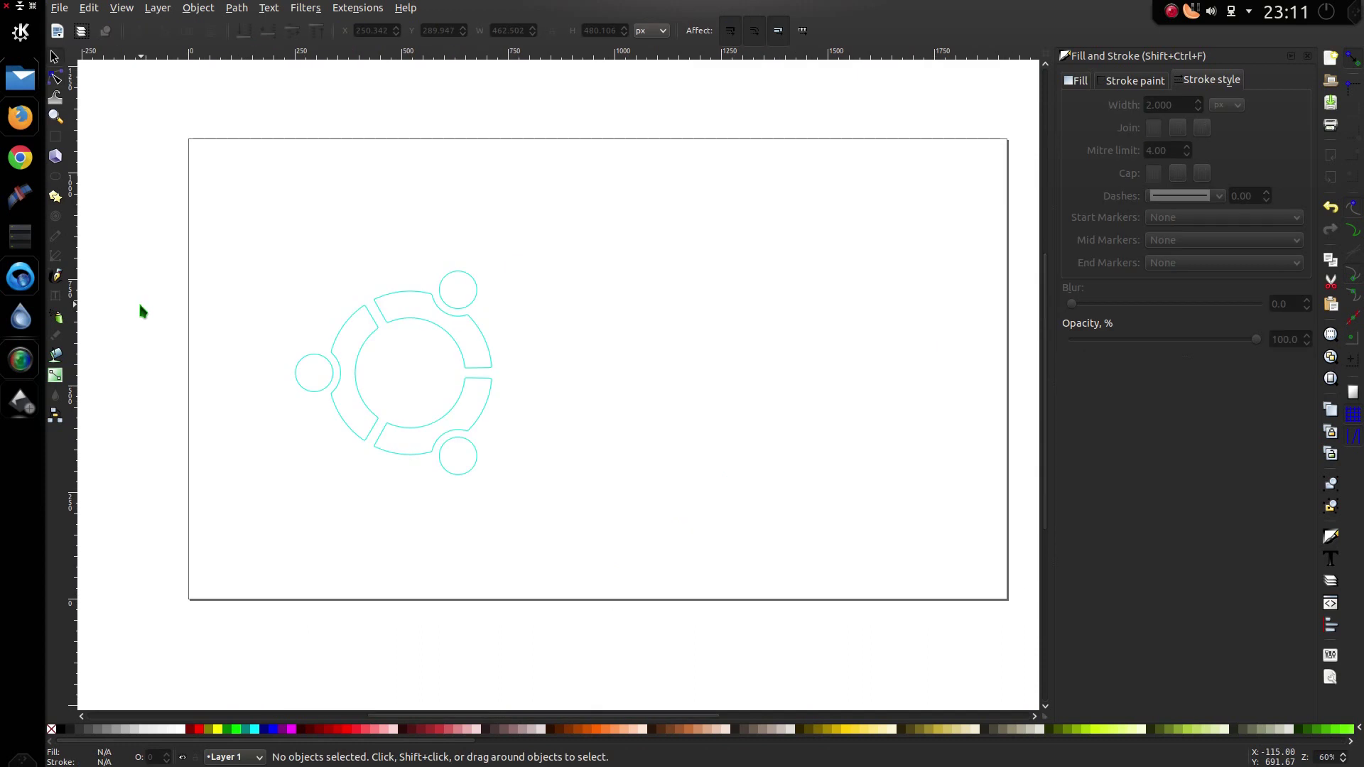
# Add the text "Ubuntu" to the right of the logo in the Ubuntu font at a size of 250 px
pyautogui.click(57, 296)
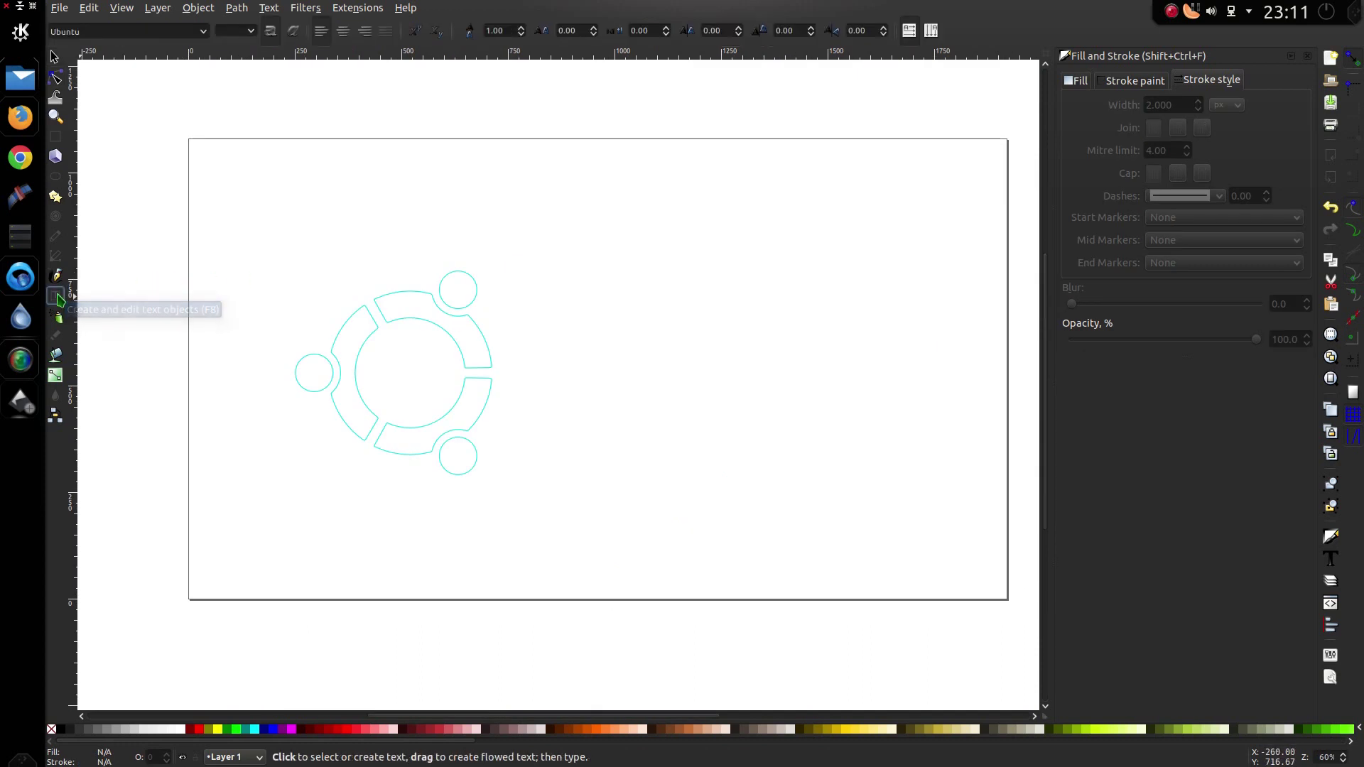
pyautogui.click(204, 31)
pyautogui.click(254, 39)
pyautogui.click(557, 364)
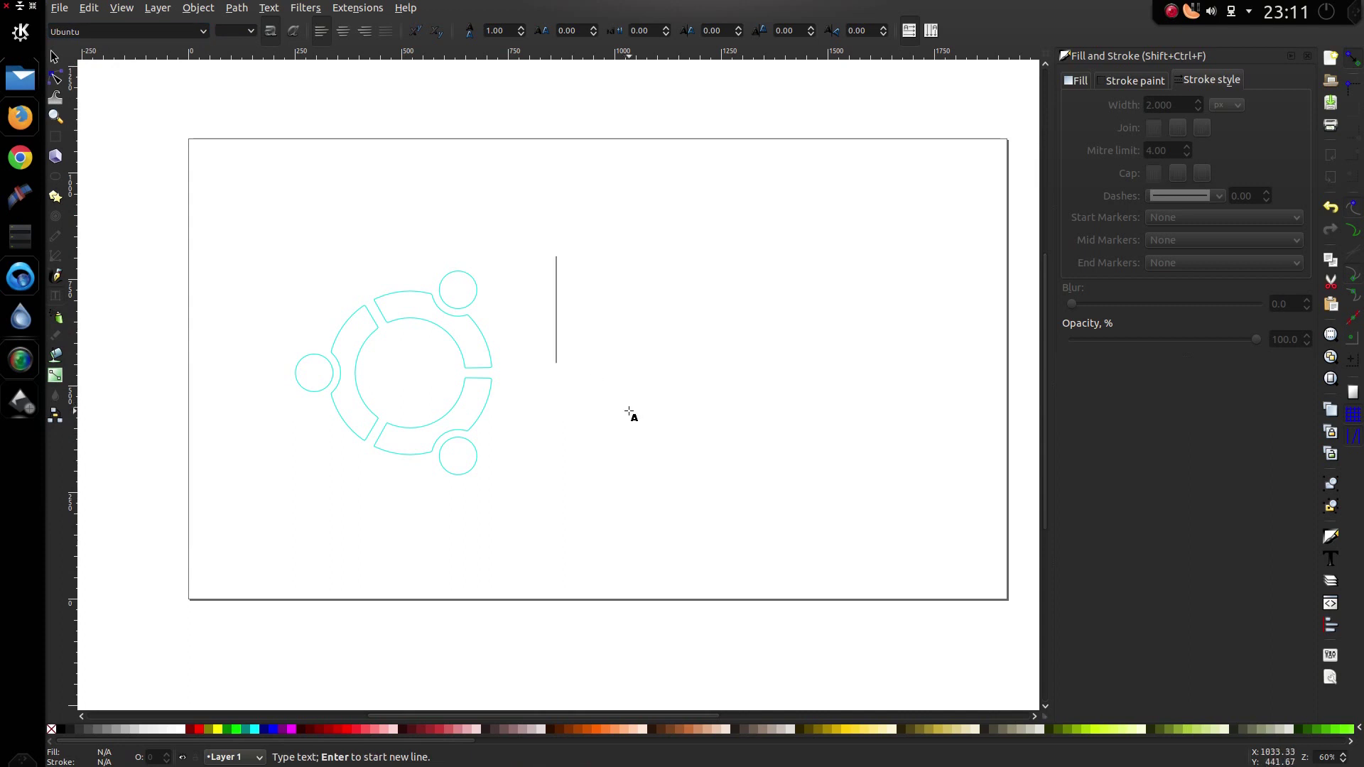
pyautogui.write('Ubuntu')
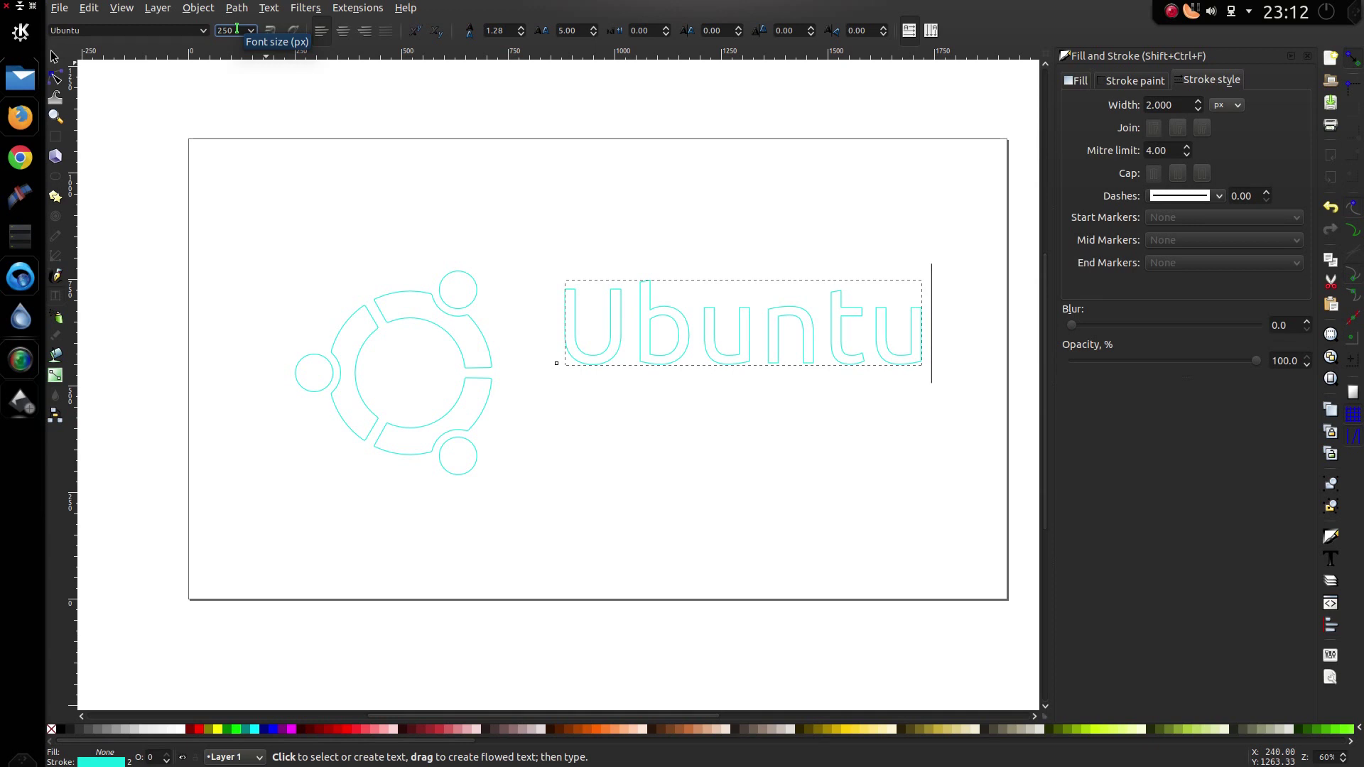
# Set the letter spacing of the "Ubuntu" text to 10 px
pyautogui.tripleClick(581, 29)
pyautogui.write('1')
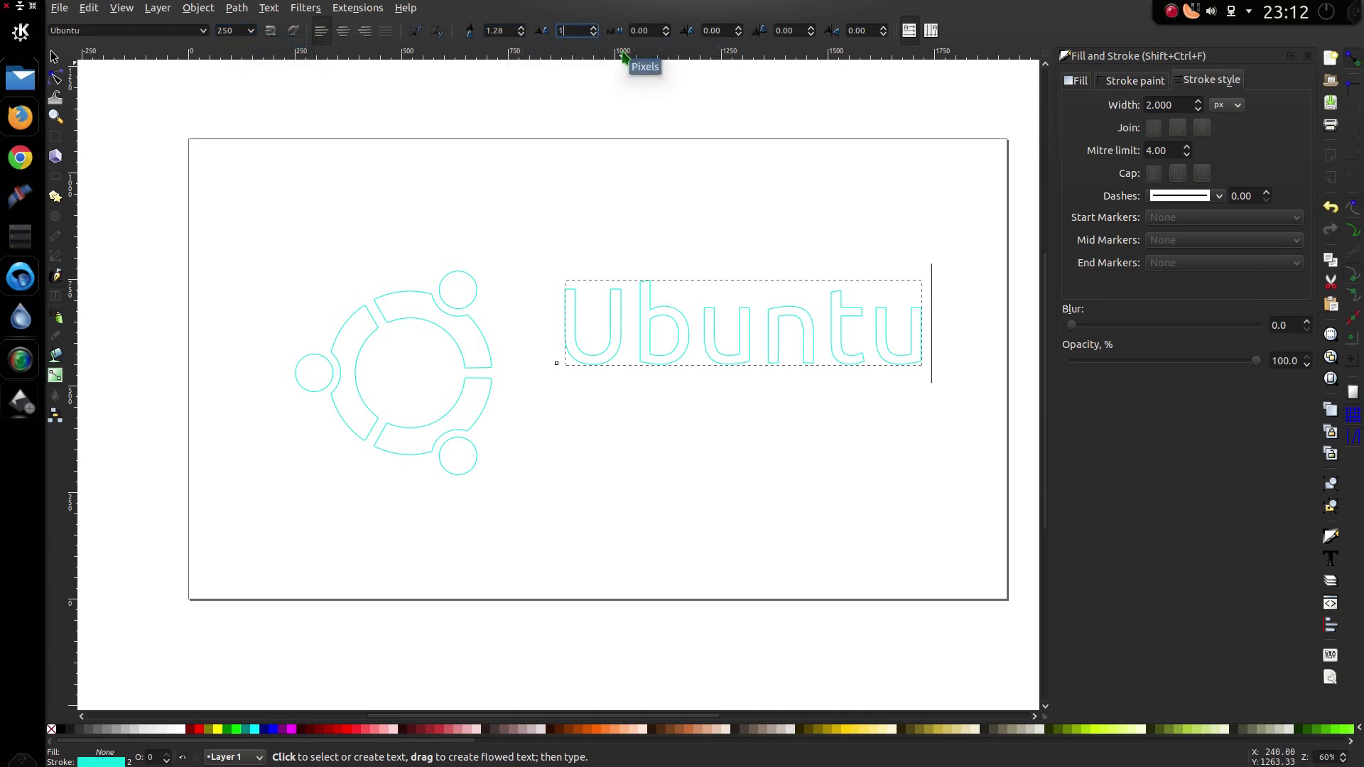
pyautogui.write('0')
pyautogui.press('Return')
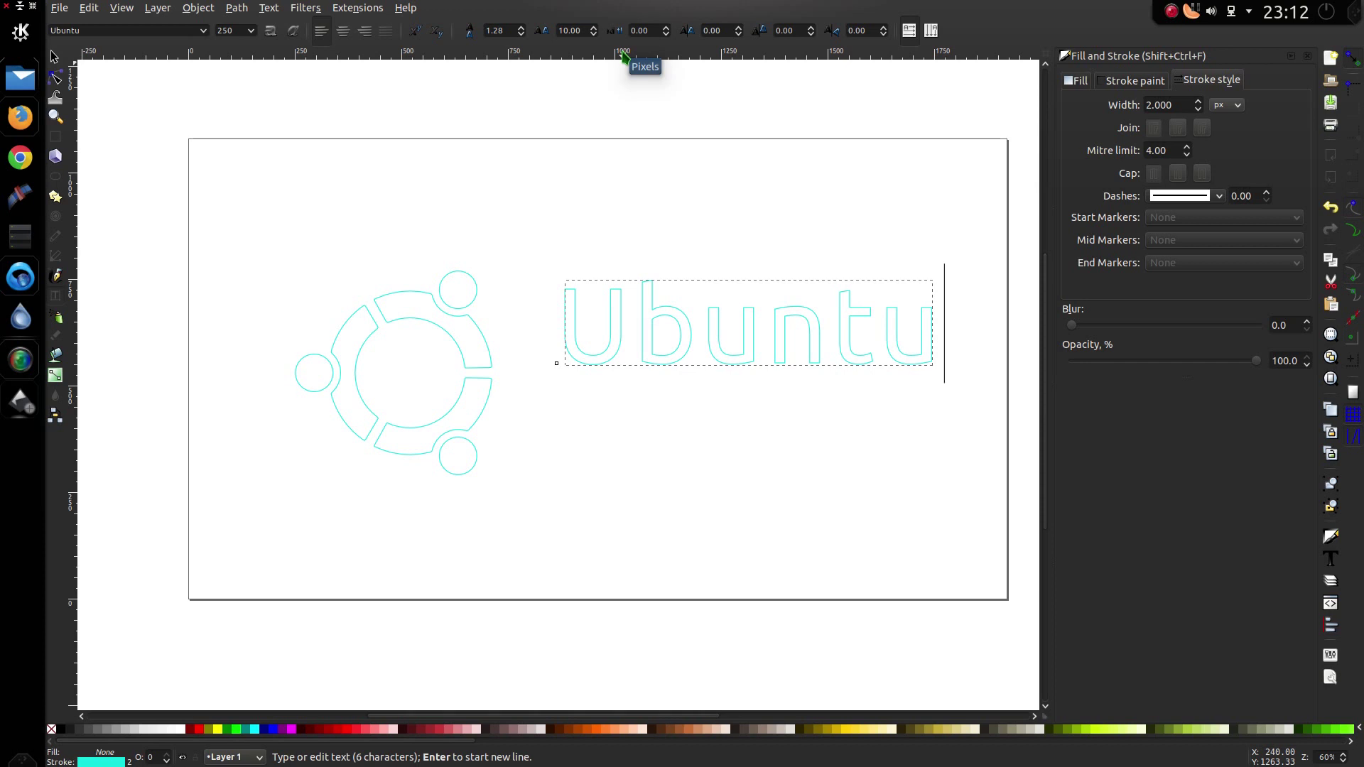
# Move the "Ubuntu" text down and slightly closer to the logo, to about X 824, Y 439 px
pyautogui.click(54, 56)
pyautogui.click(728, 411)
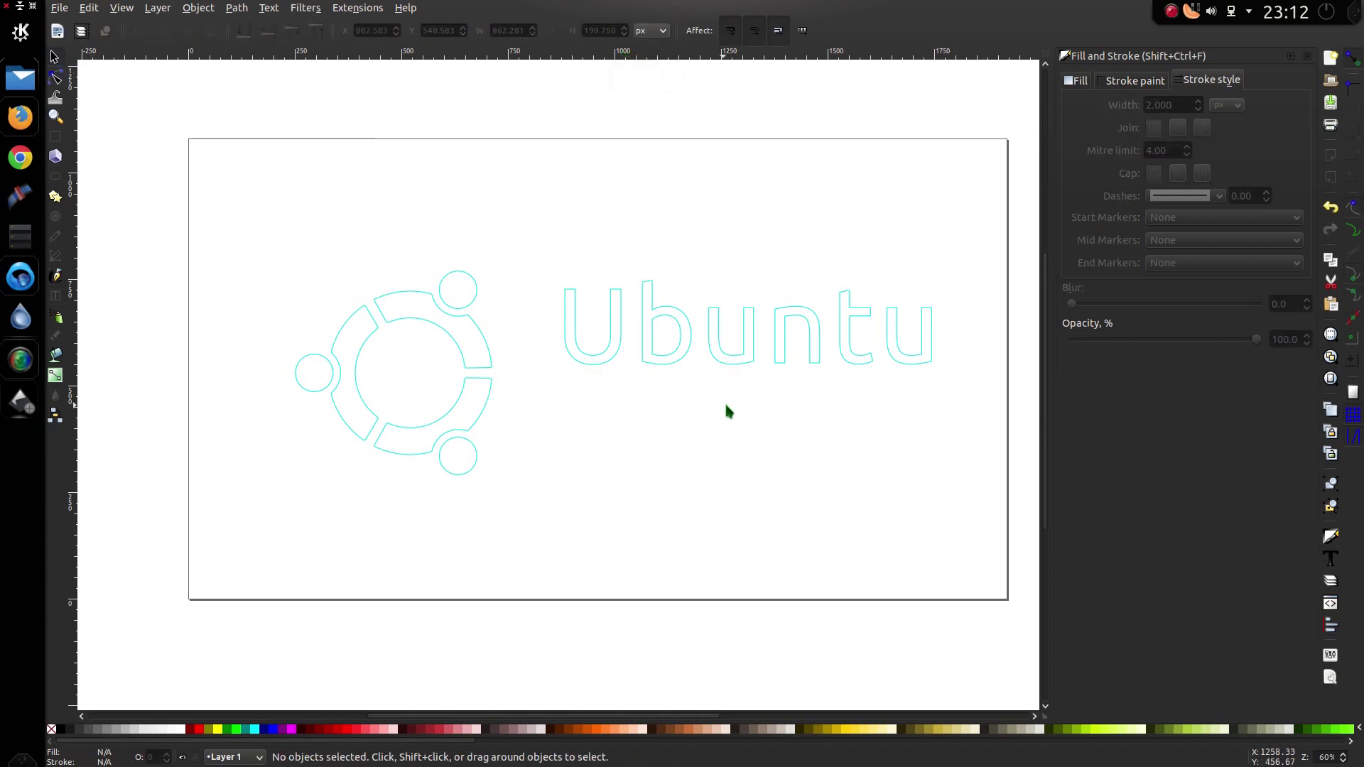
pyautogui.moveTo(738, 364); pyautogui.dragTo(717, 413)
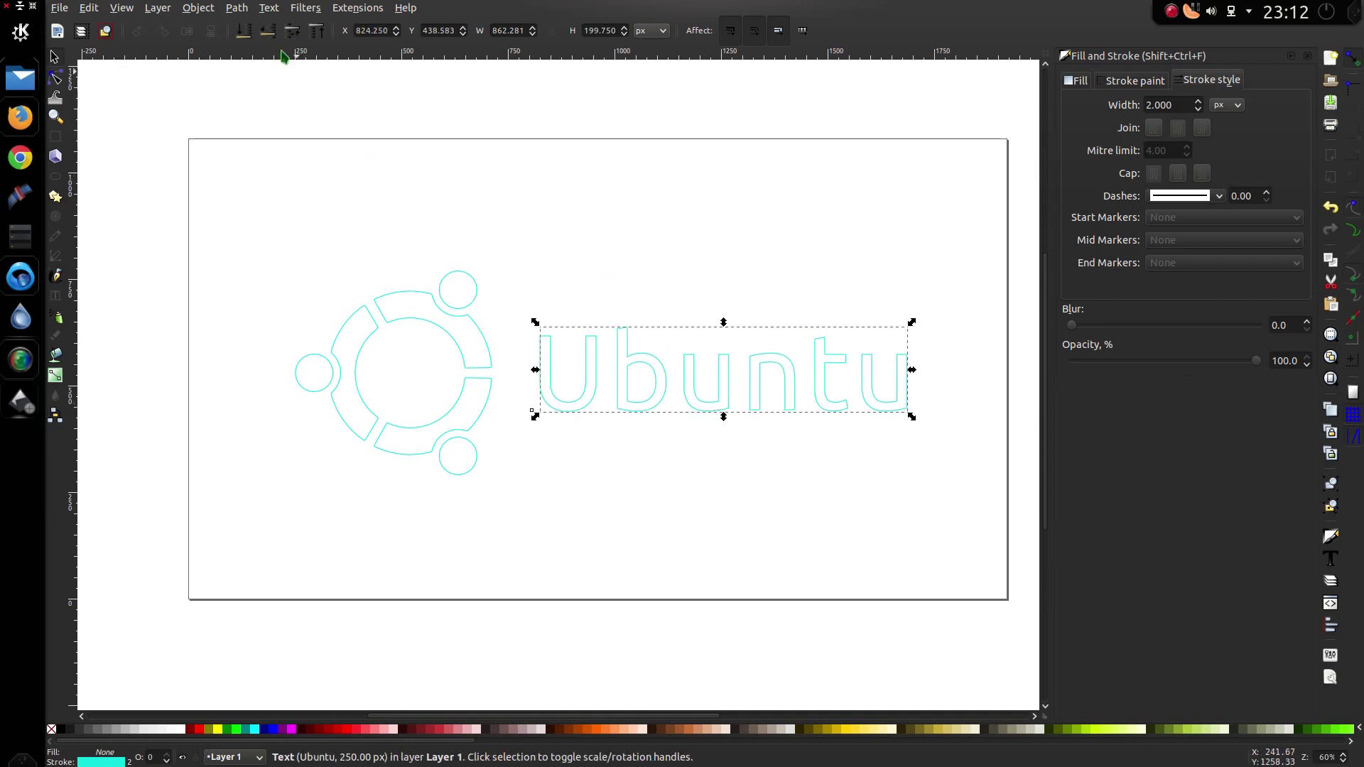
# Apply a dynamic offset to the "Ubuntu" text, outset its outlines by about 7.45 pt, and deselect it
pyautogui.click(236, 8)
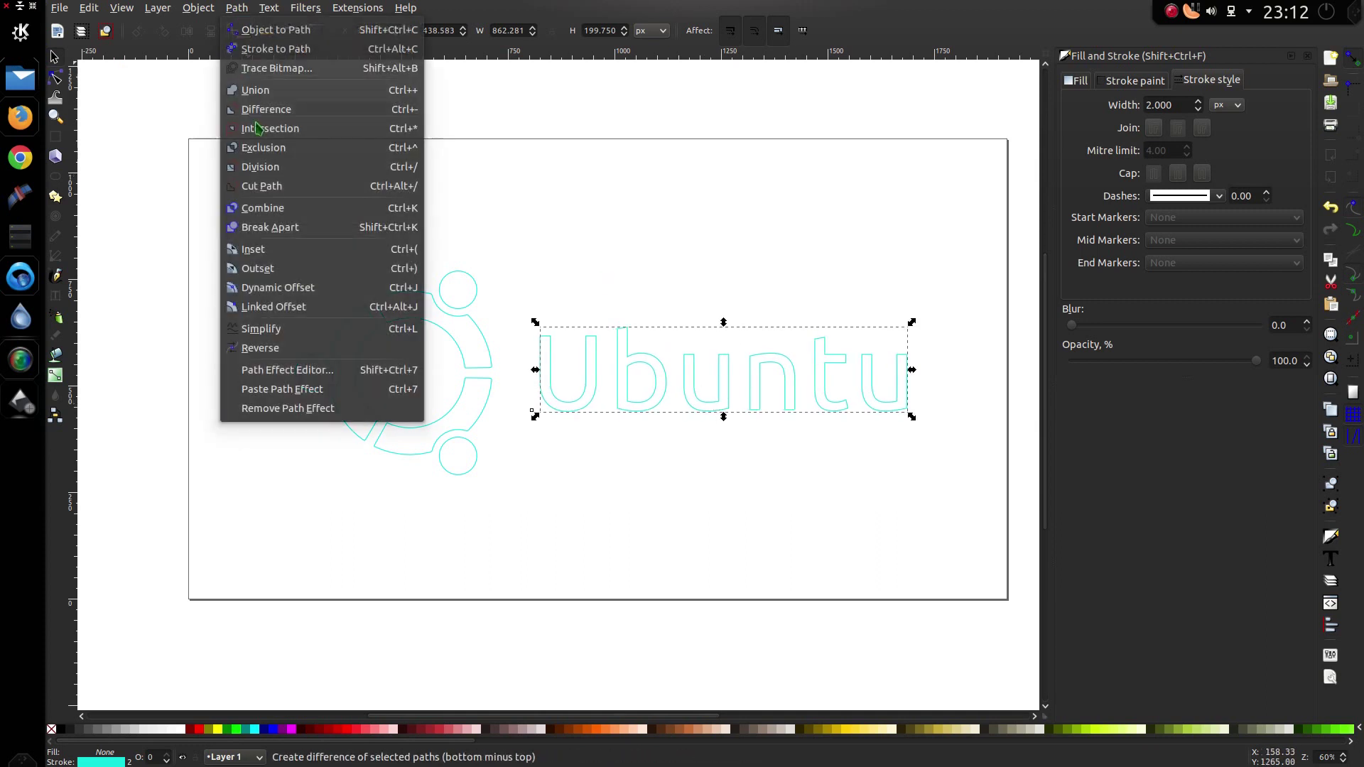
pyautogui.click(313, 289)
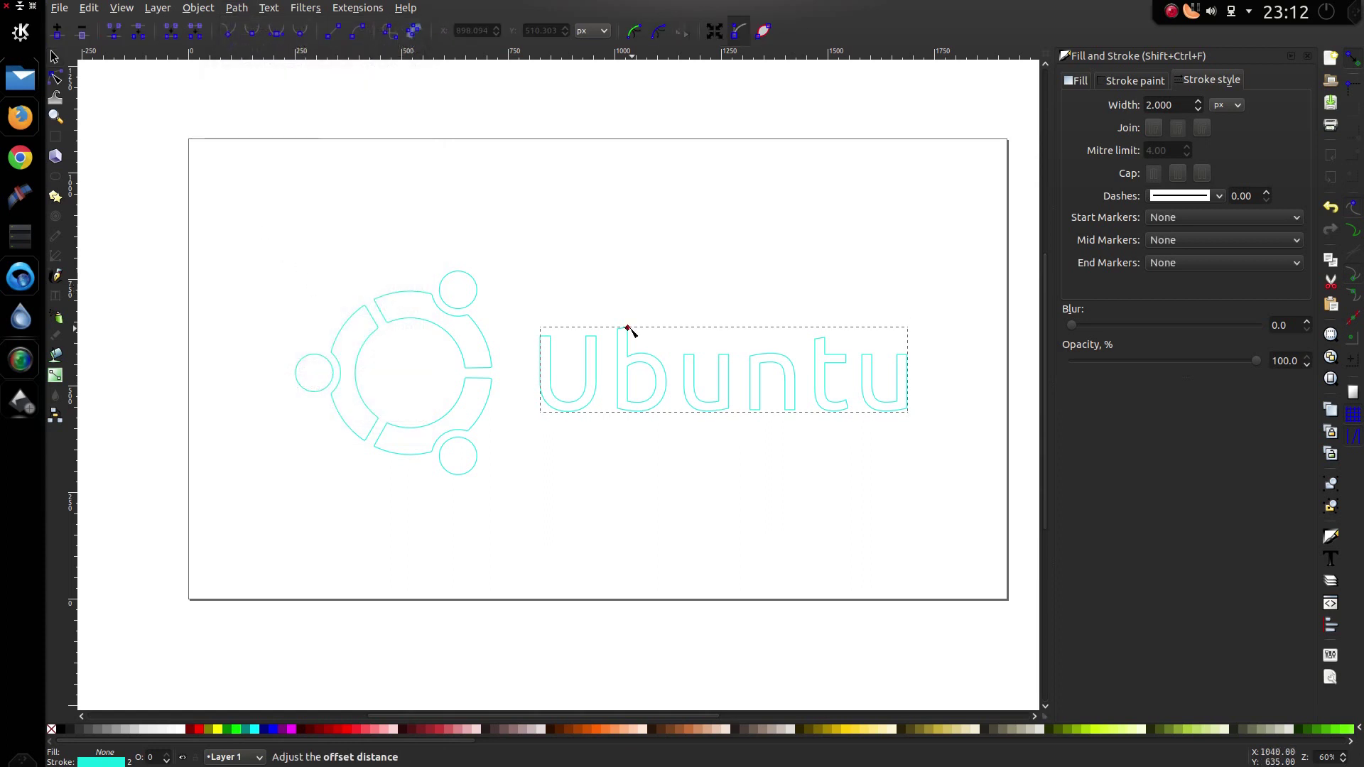
pyautogui.moveTo(628, 328); pyautogui.dragTo(630, 327)
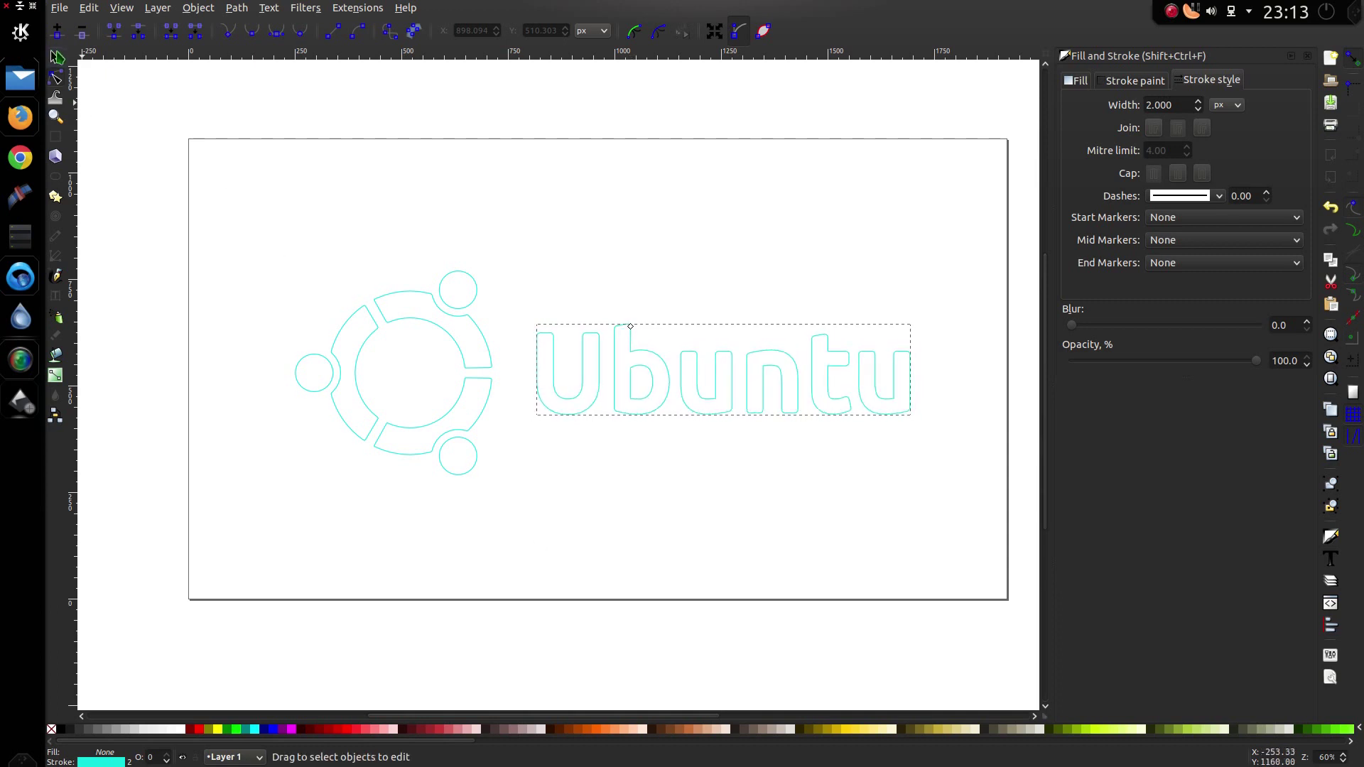
pyautogui.click(56, 59)
pyautogui.click(660, 486)
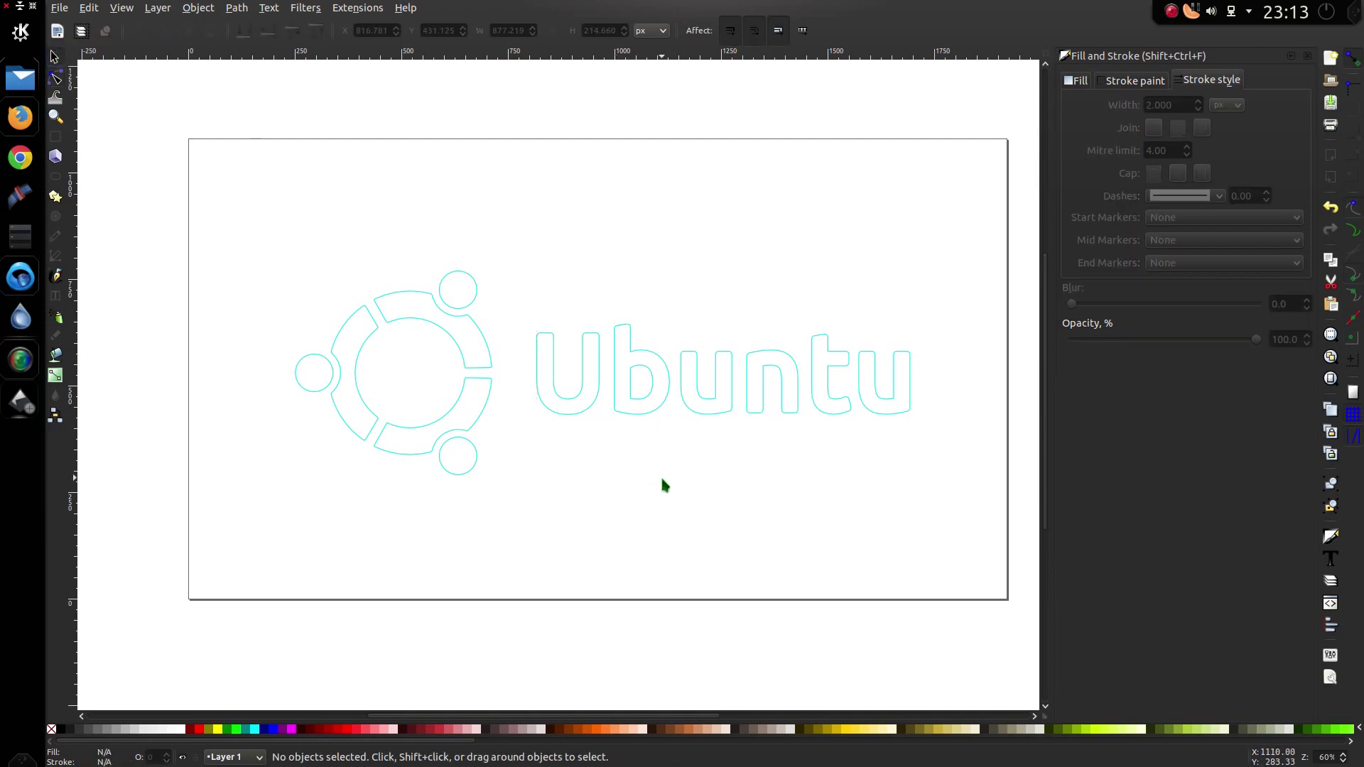
pyautogui.click(664, 385)
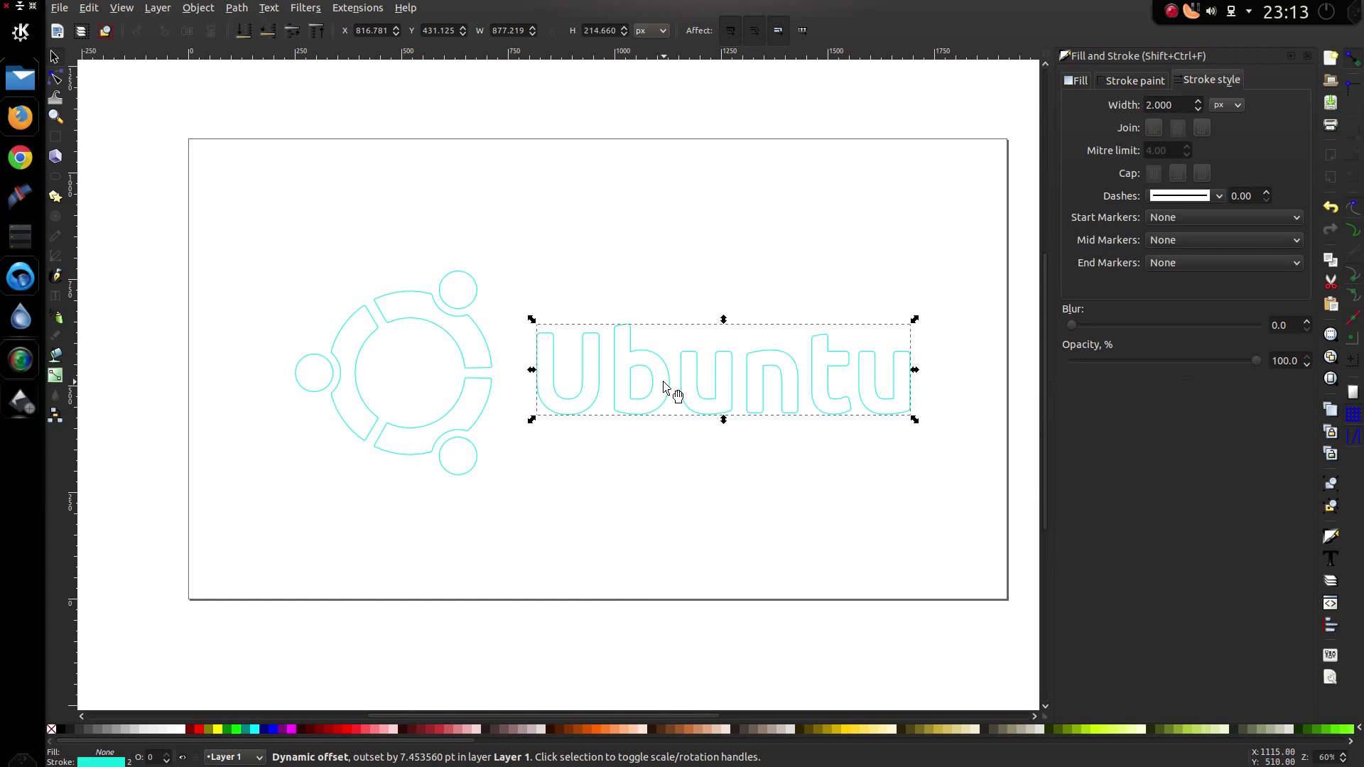
pyautogui.click(687, 483)
# Group the circle-of-friends logo with the "Ubuntu" lettering and deselect the group
pyautogui.moveTo(951, 519); pyautogui.dragTo(261, 231)
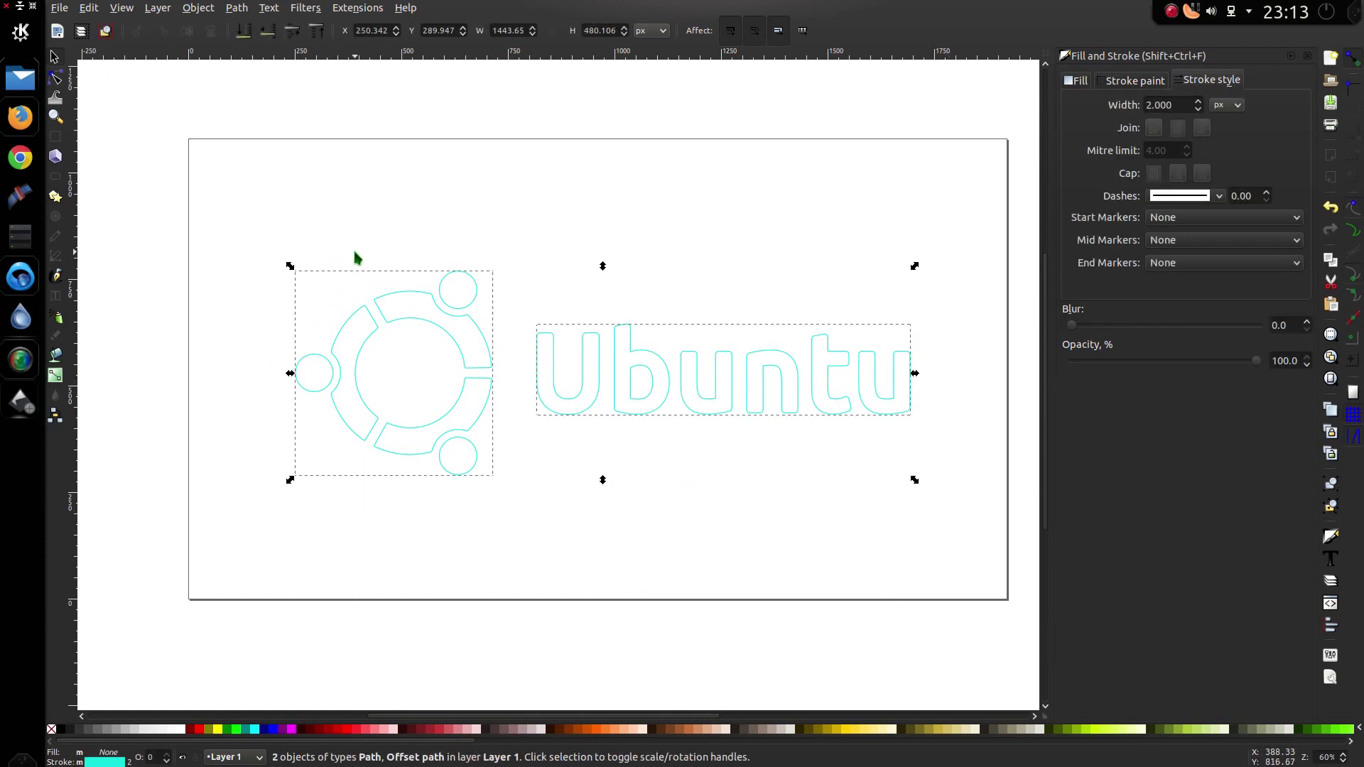
pyautogui.click(205, 8)
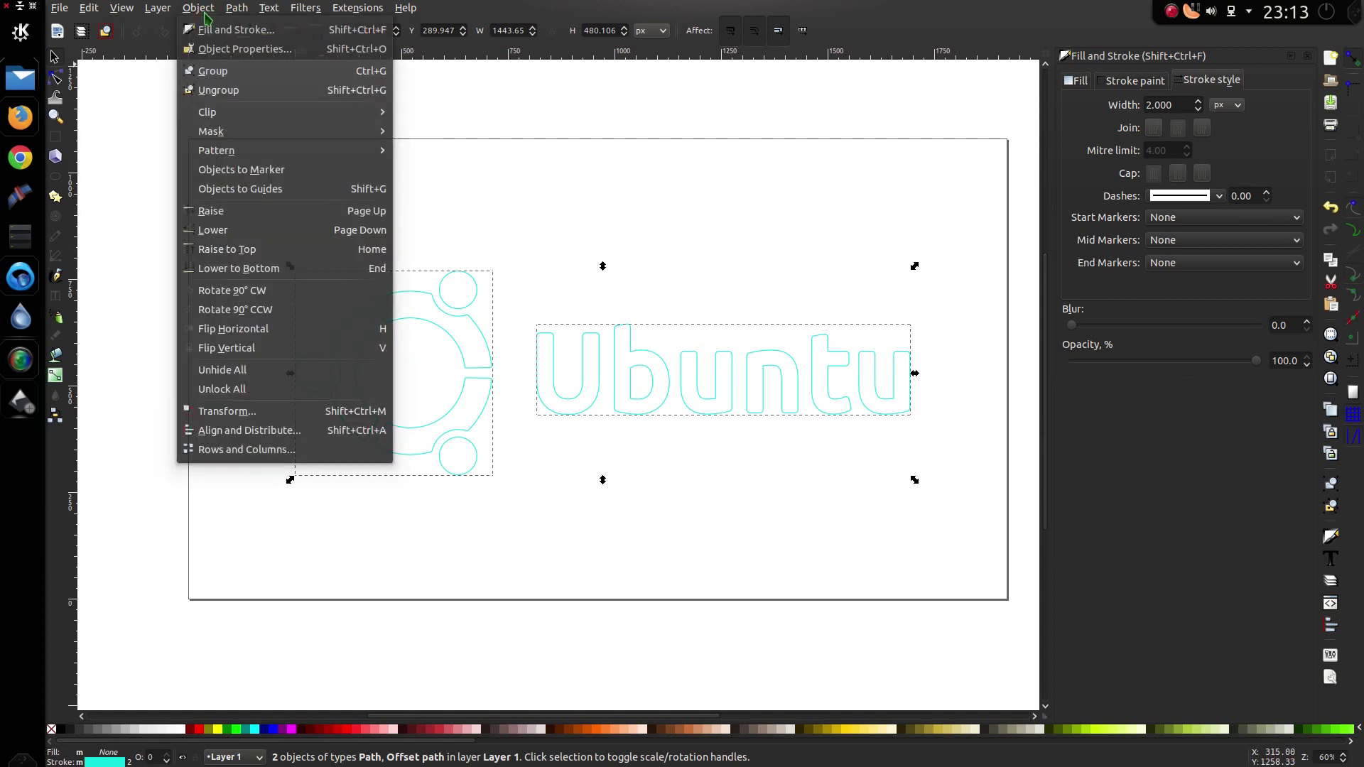
pyautogui.click(220, 72)
pyautogui.click(796, 177)
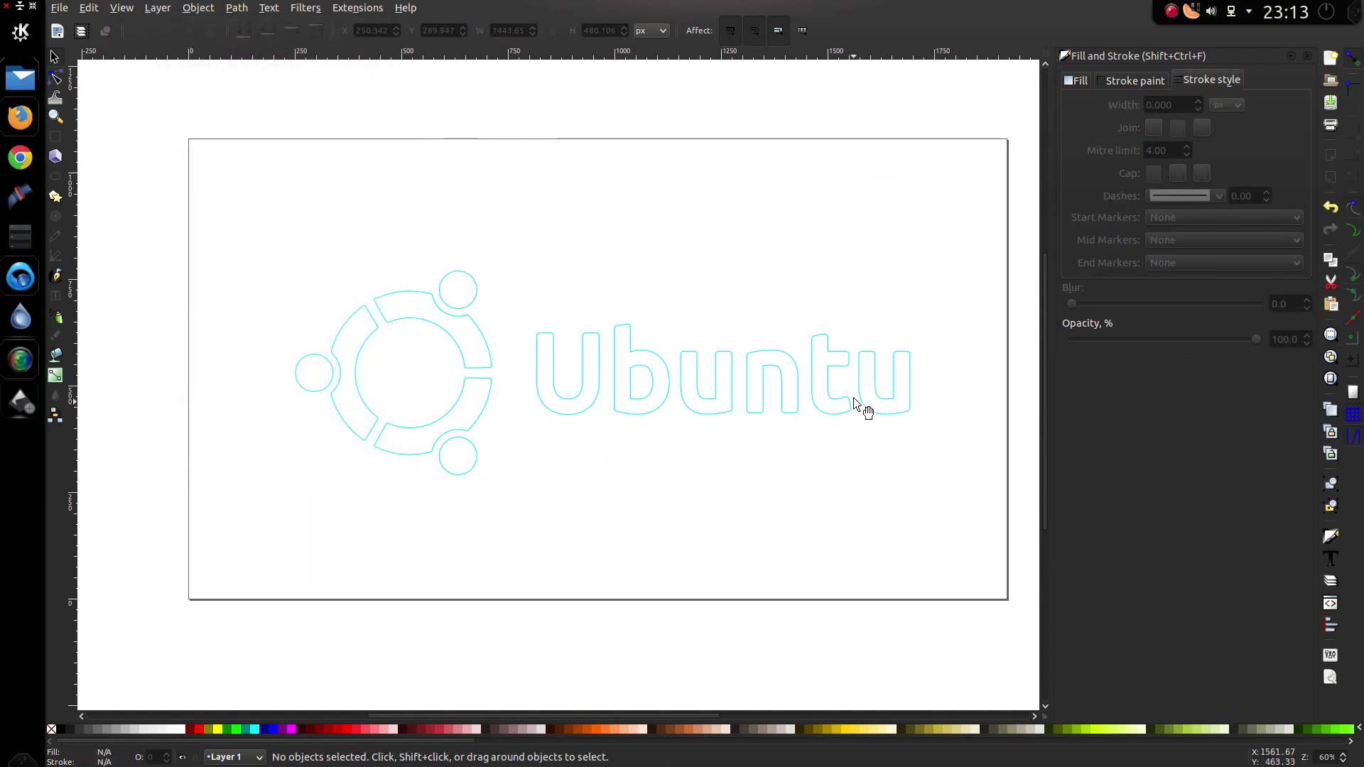
# Set the stroke width of the grouped logo and "Ubuntu" lettering to 4 px
pyautogui.click(833, 386)
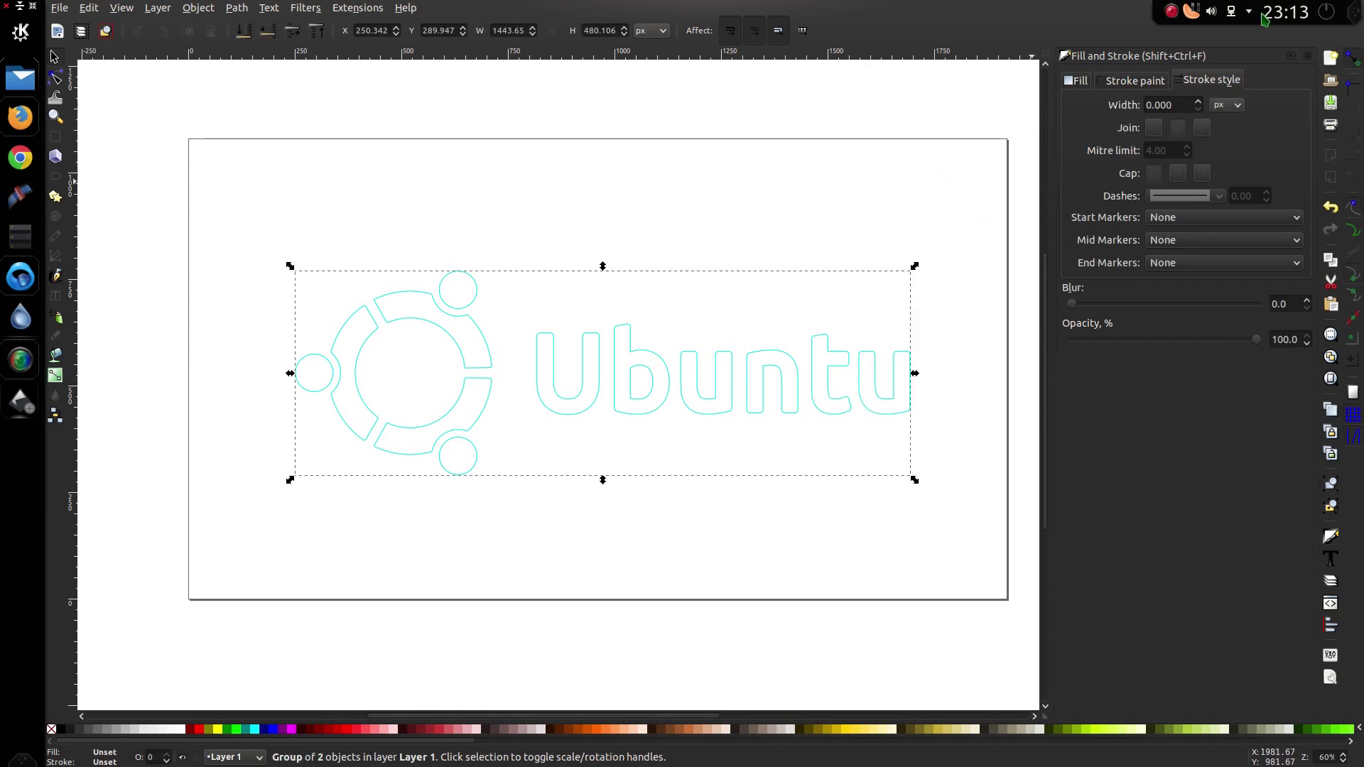
pyautogui.click(1169, 105)
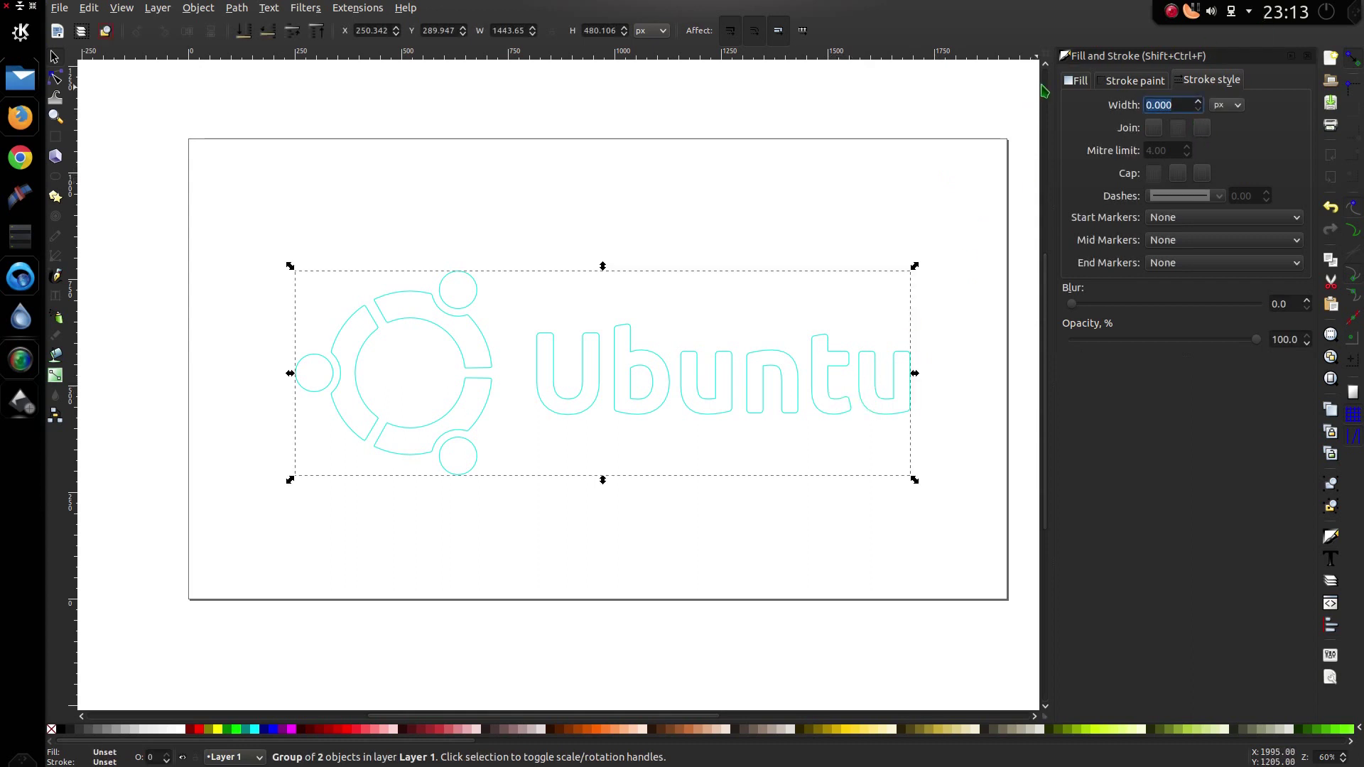
pyautogui.write('4')
pyautogui.press('Return')
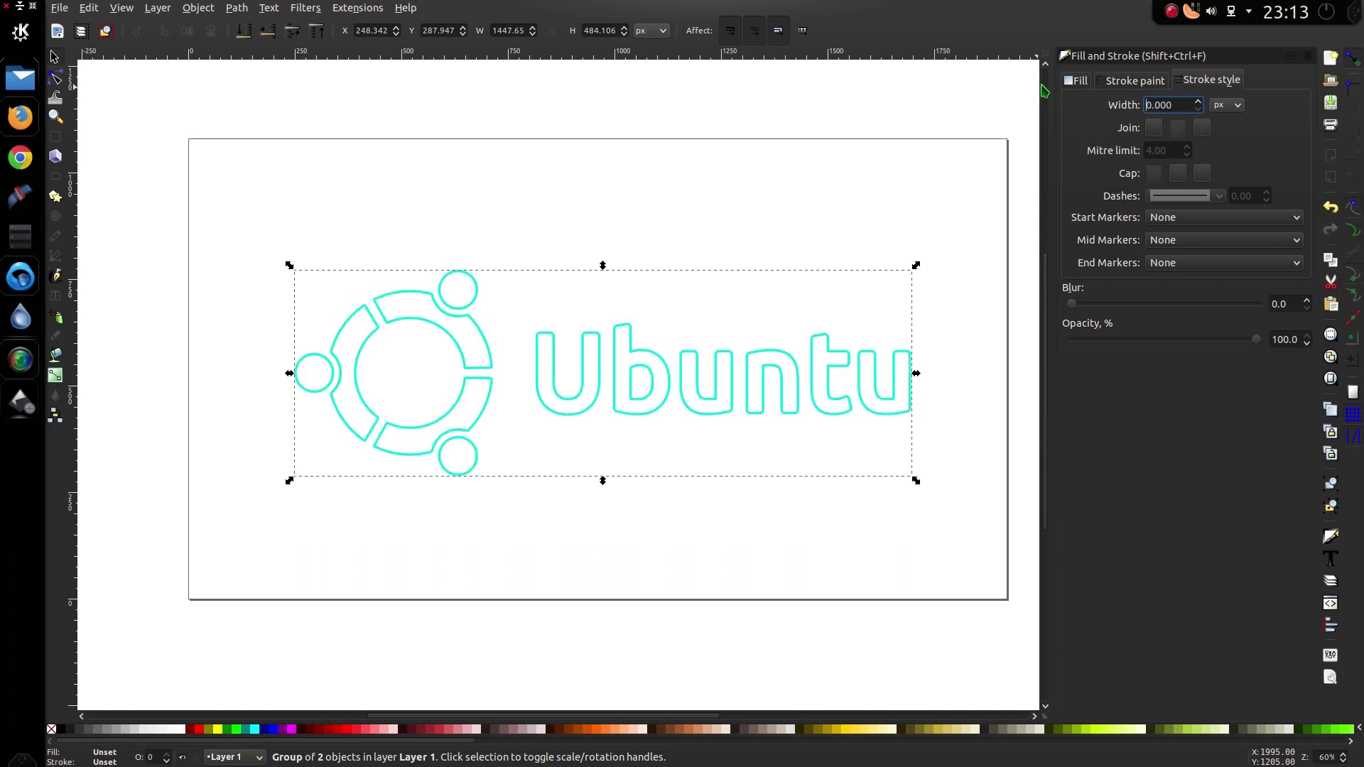
# Try a blur of 1 on the grouped logo and lettering, and reduce it to 0.1
pyautogui.click(1272, 304)
pyautogui.write('1')
pyautogui.press('Return')
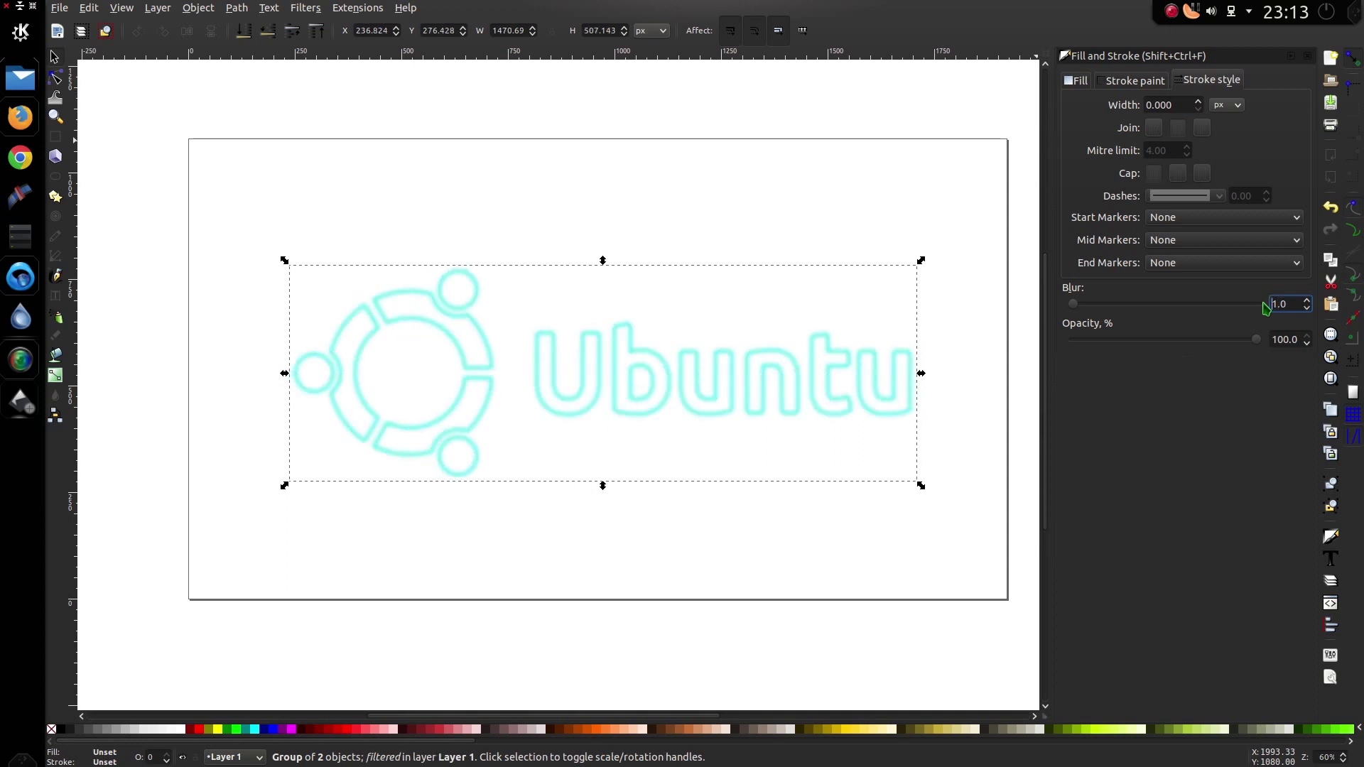
pyautogui.press('BackSpace')
pyautogui.write('0.1')
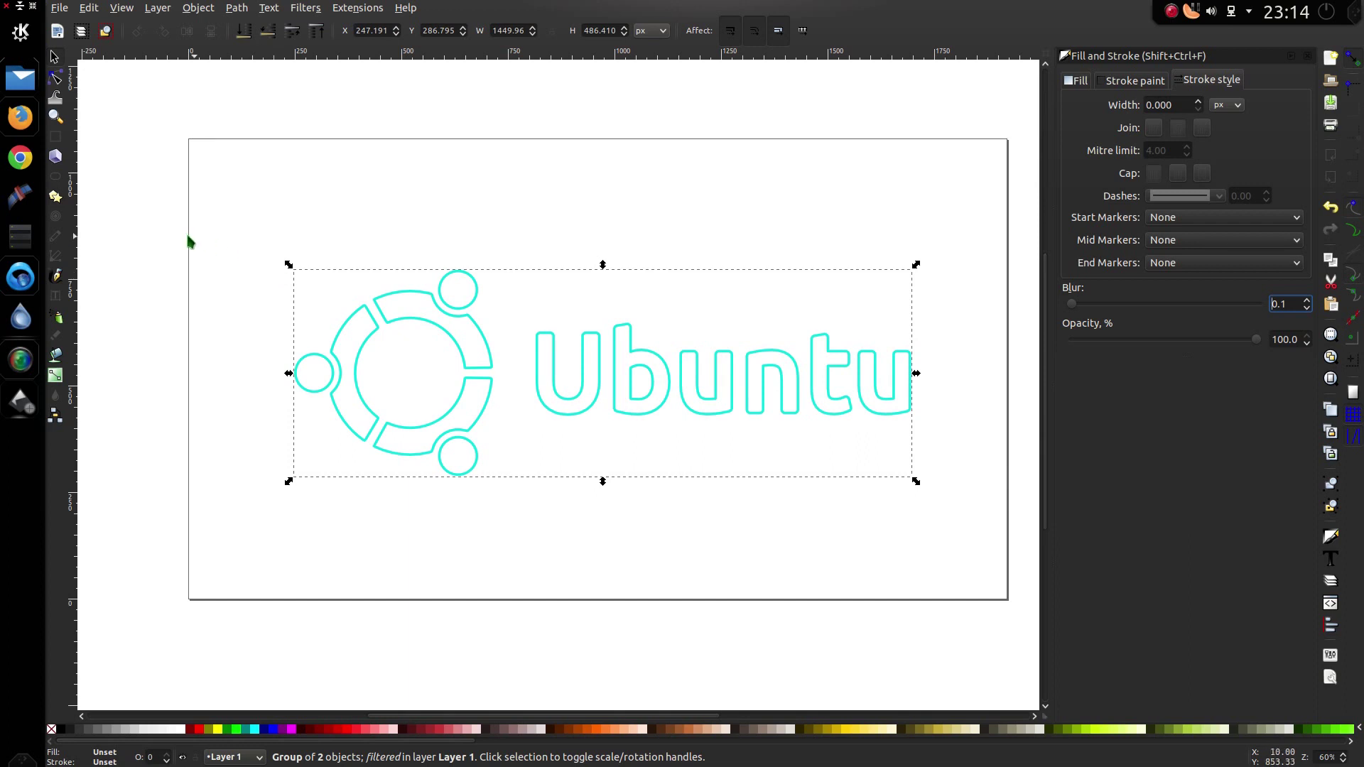
# Draw a rectangle of about 1952 x 1108 px covering the whole page and remove its stroke
pyautogui.click(55, 136)
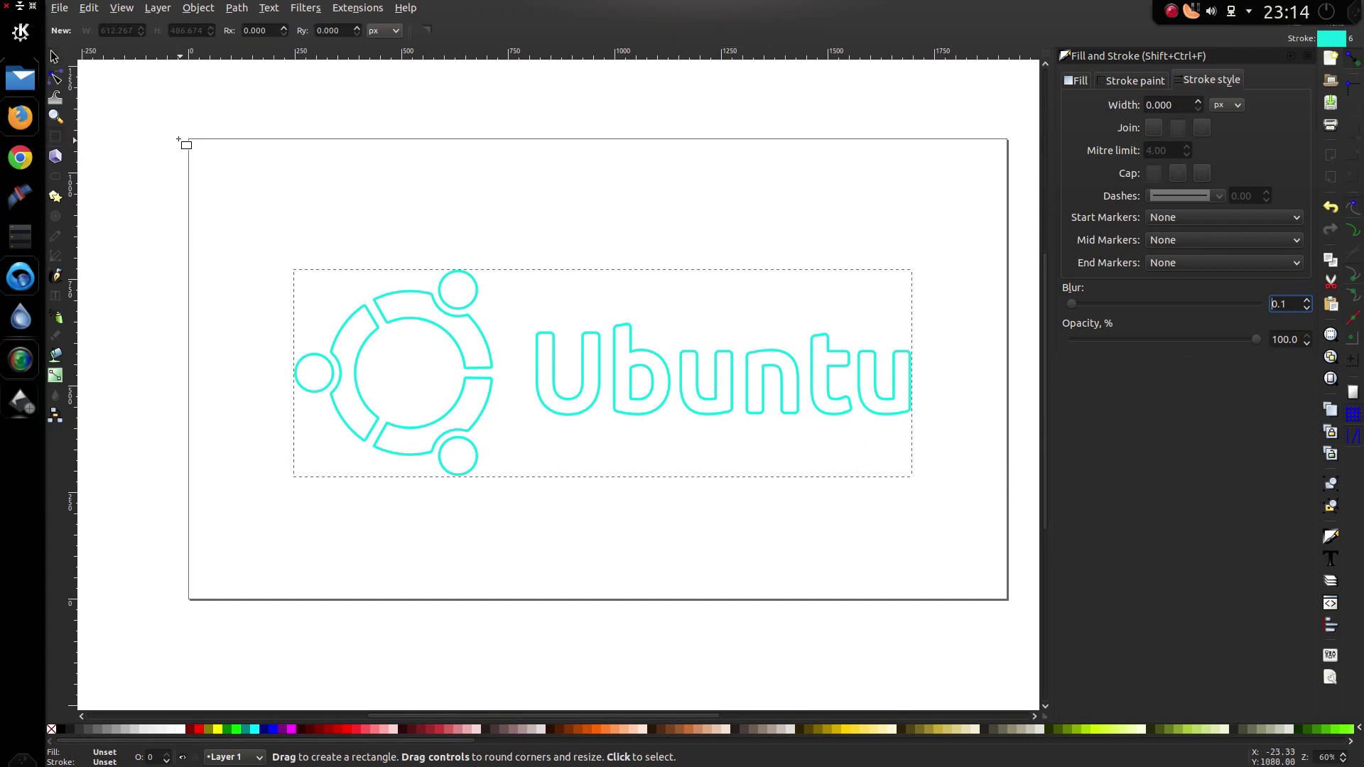
pyautogui.moveTo(182, 132)
pyautogui.mouseDown()
pyautogui.moveTo(990, 676)
pyautogui.moveTo(1020, 619)
pyautogui.moveTo(1013, 605)
pyautogui.mouseUp()
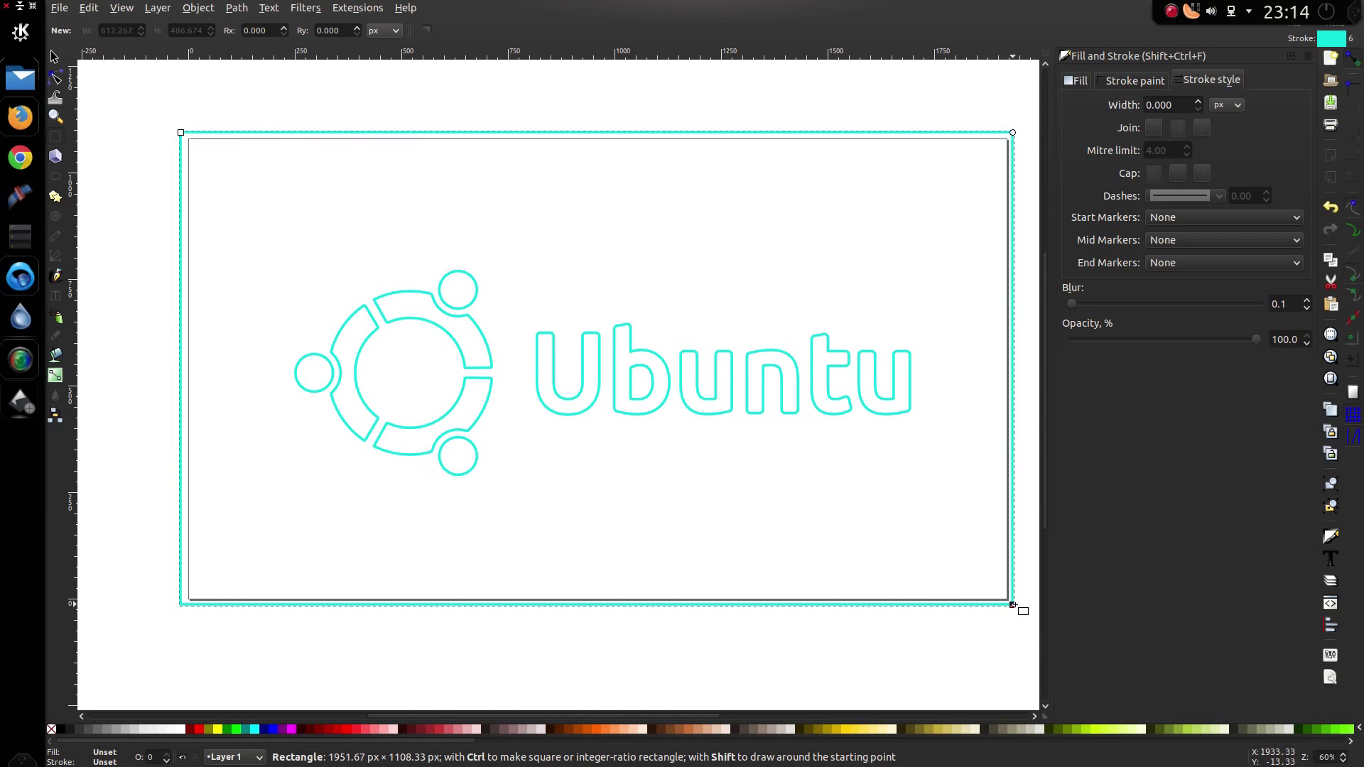
pyautogui.click(1103, 81)
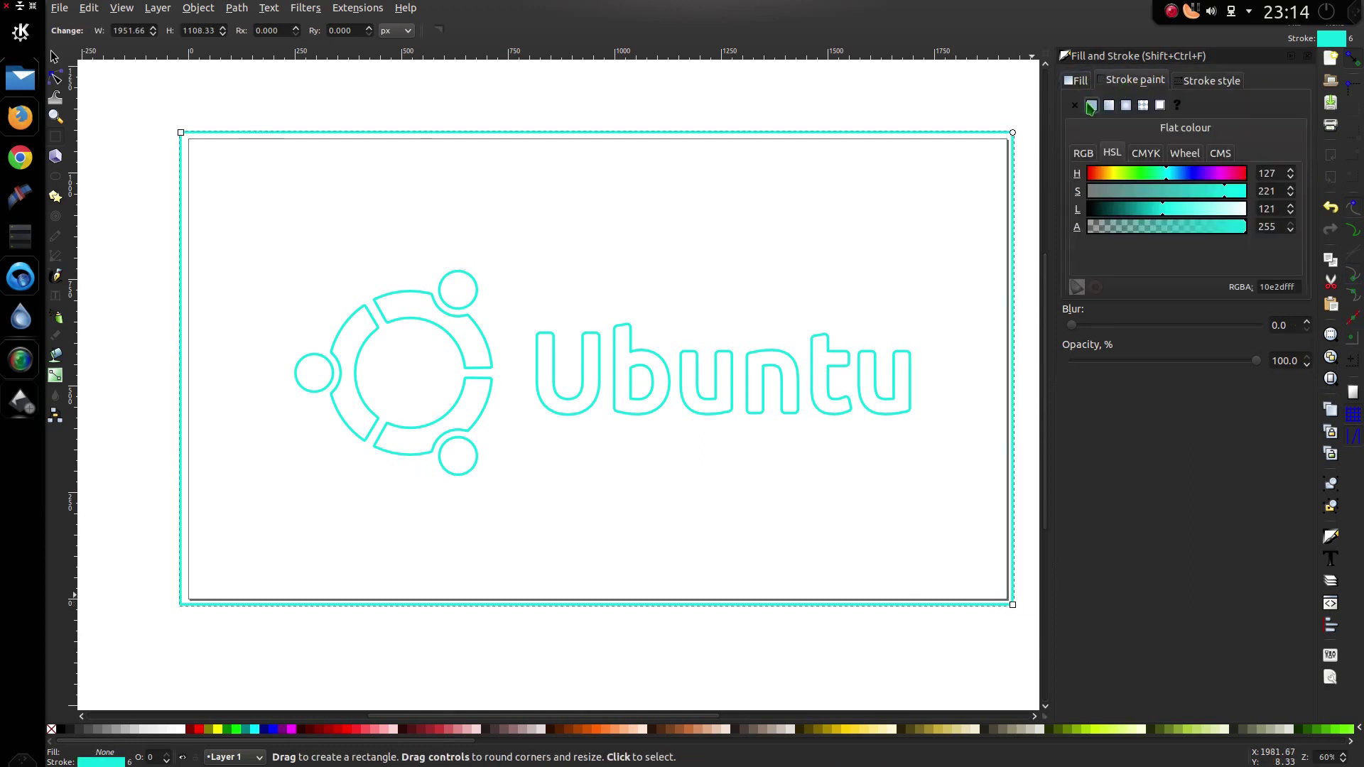
pyautogui.click(1076, 105)
# Fill the page-sized rectangle with a flat near-black colour, setting its lightness to 3
pyautogui.click(1076, 80)
pyautogui.click(1092, 105)
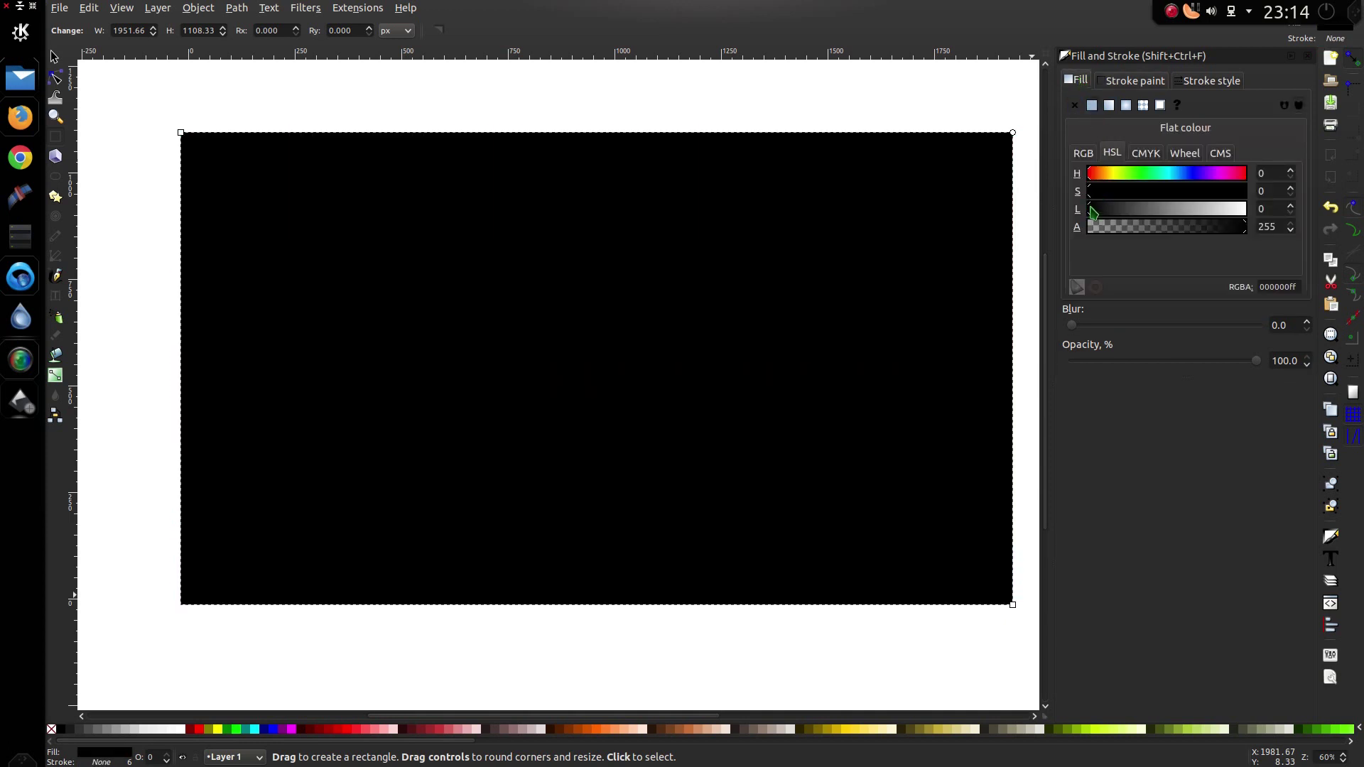
pyautogui.click(1094, 211)
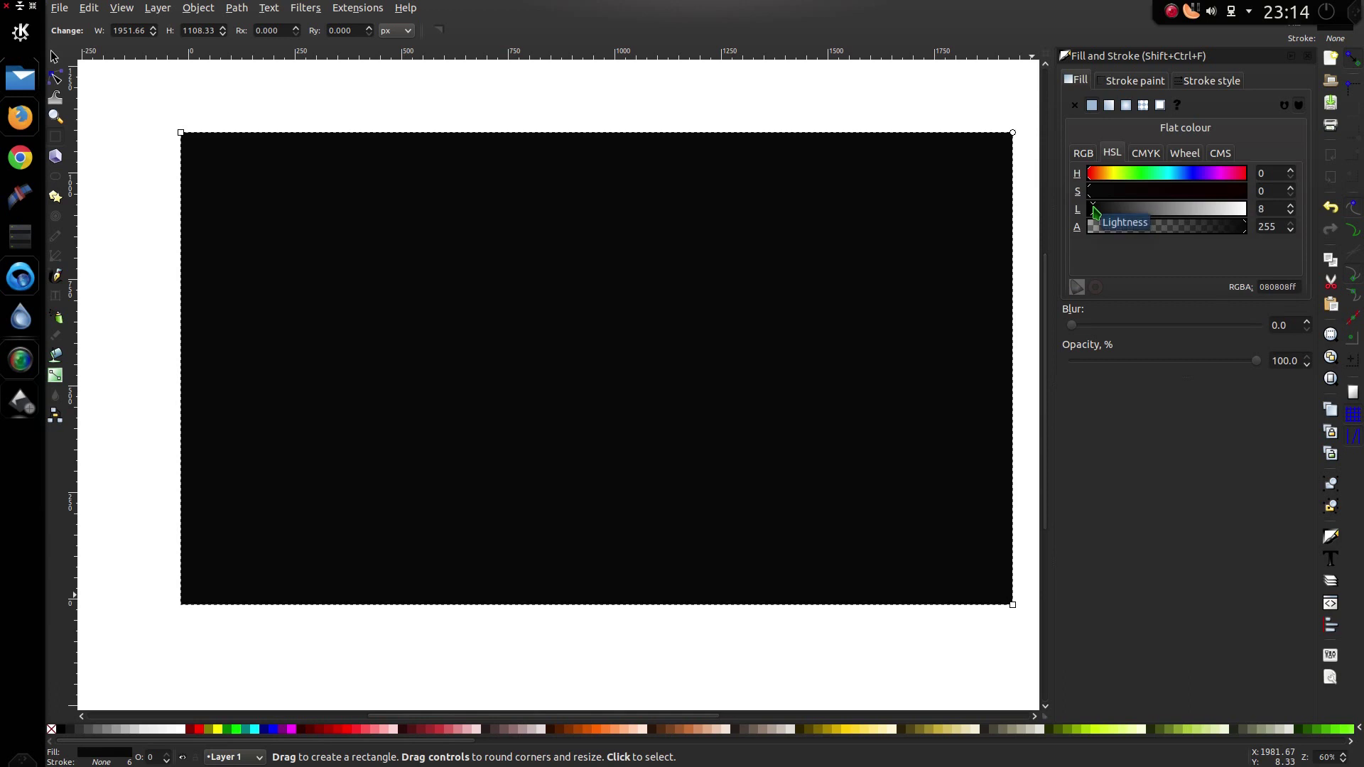
pyautogui.moveTo(1094, 212); pyautogui.dragTo(1092, 212)
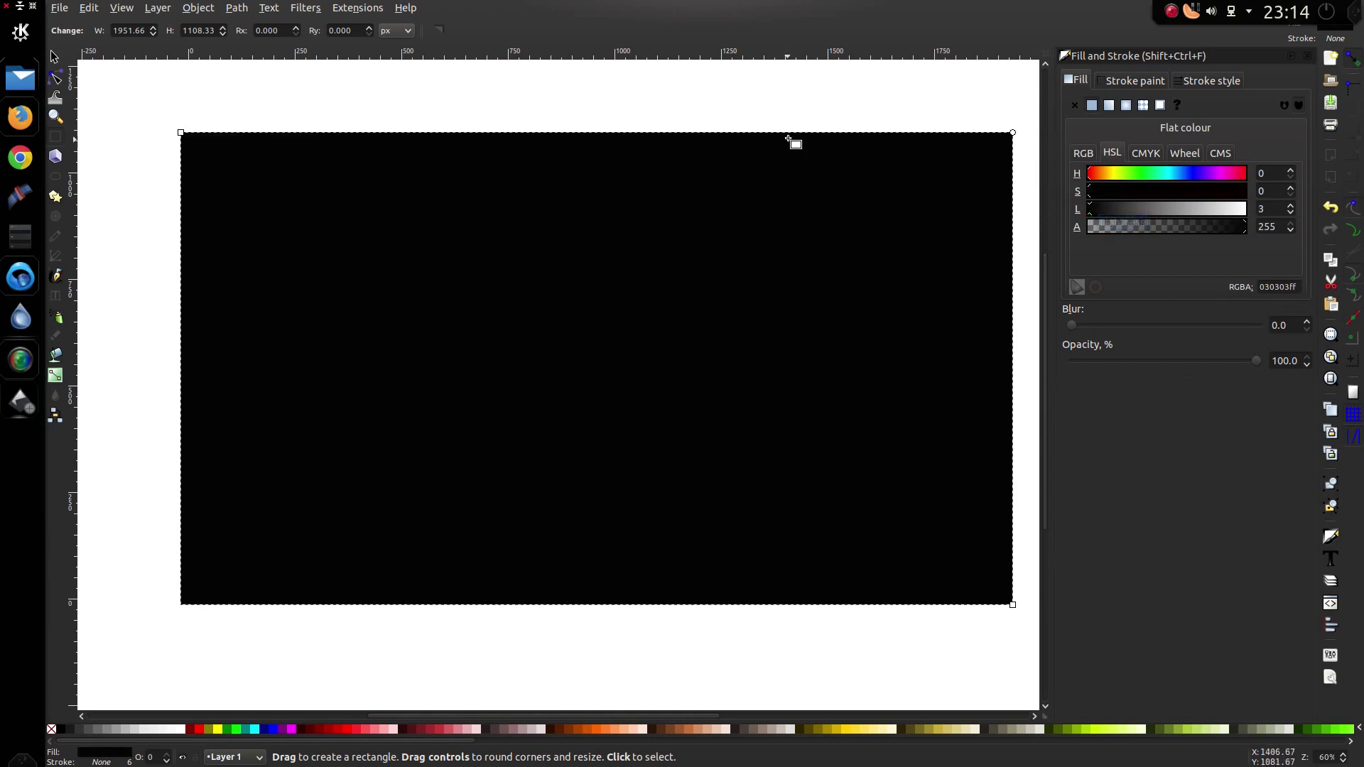
# Send the near-black rectangle to the back, behind the logo and lettering
pyautogui.click(54, 56)
pyautogui.click(260, 196)
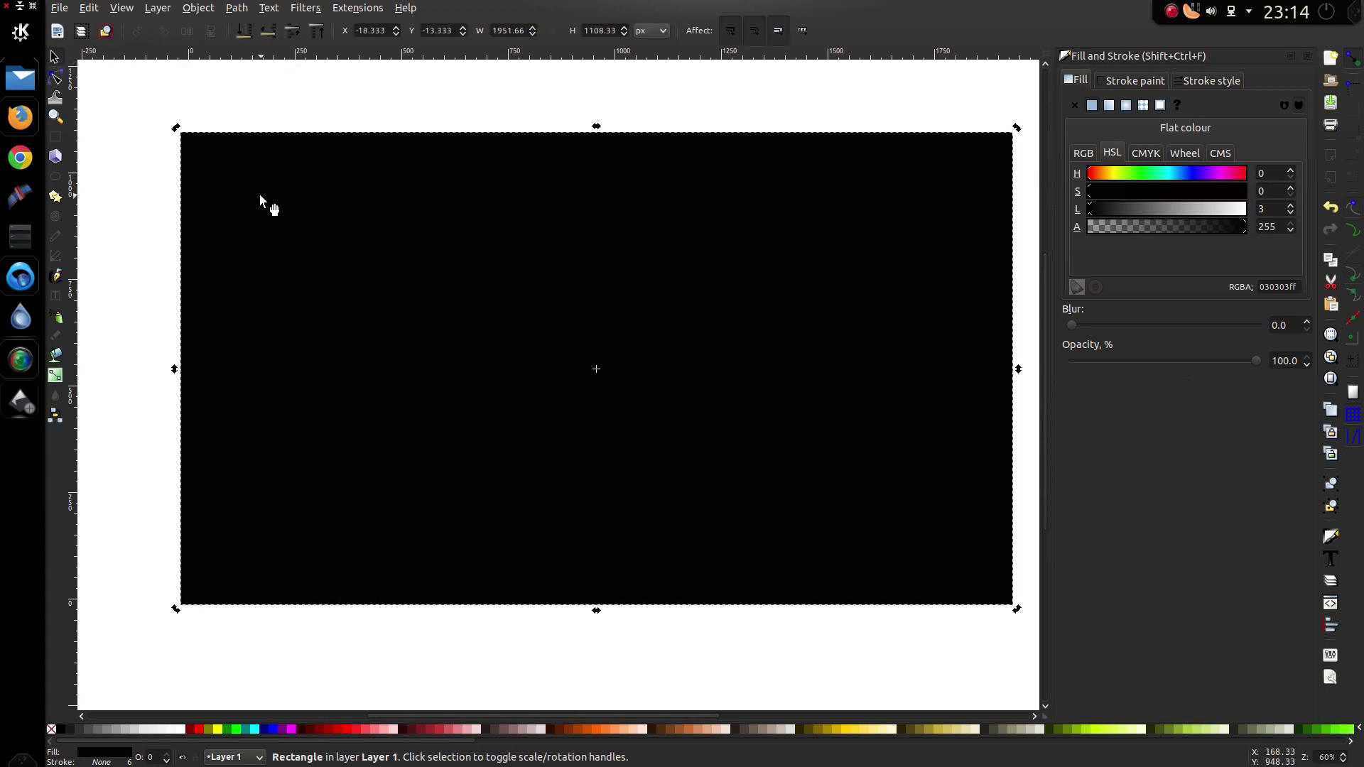
pyautogui.press('End')
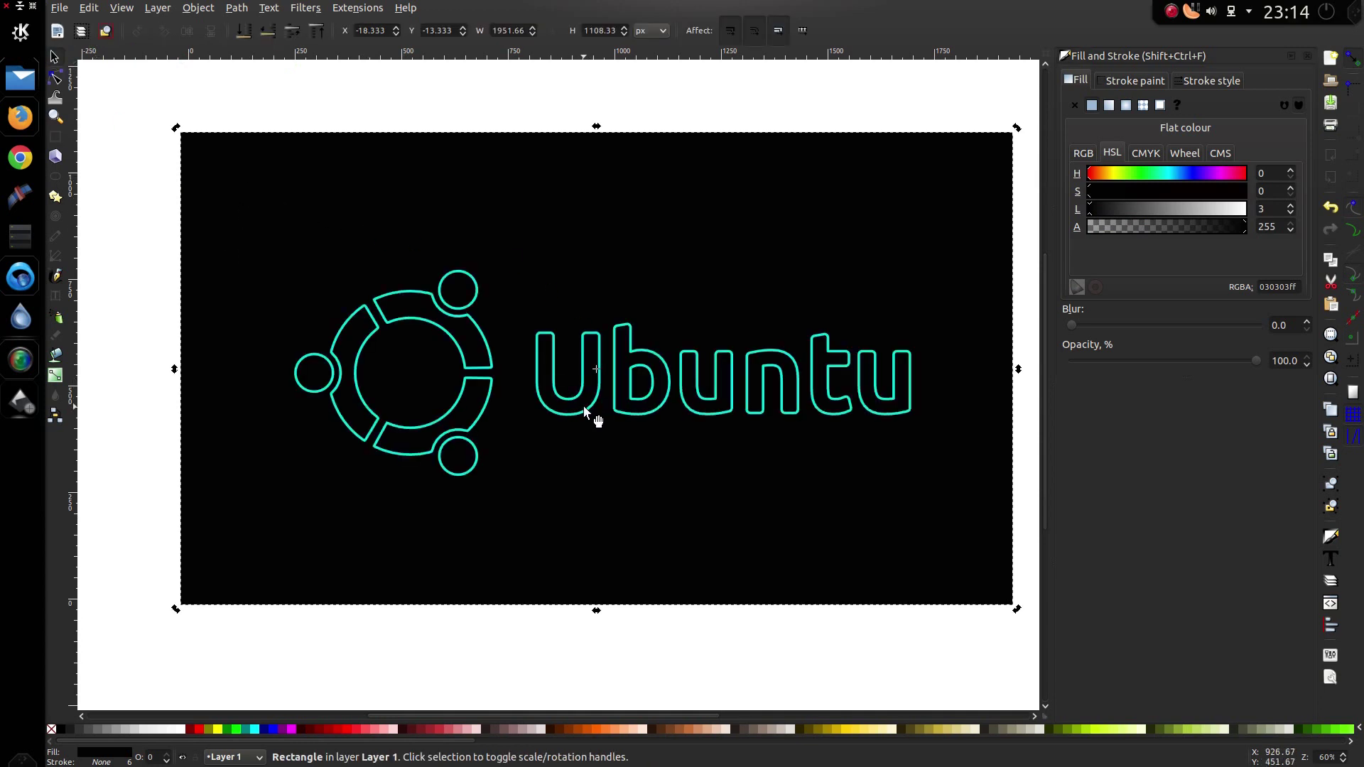
# Duplicate the logo and lettering group as a glow, try blurs of 6 and 1 on the copy, and set its blur to 2
pyautogui.click(646, 312)
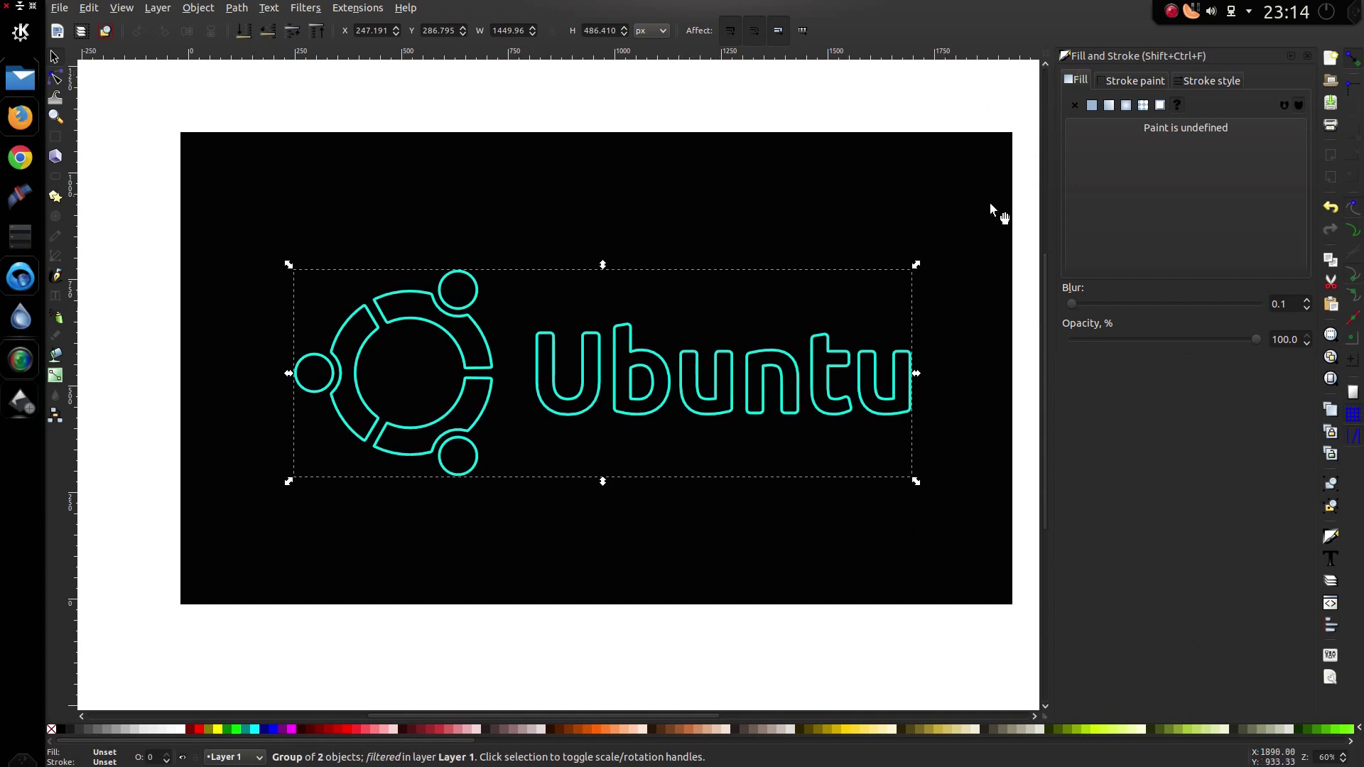
pyautogui.click(1209, 80)
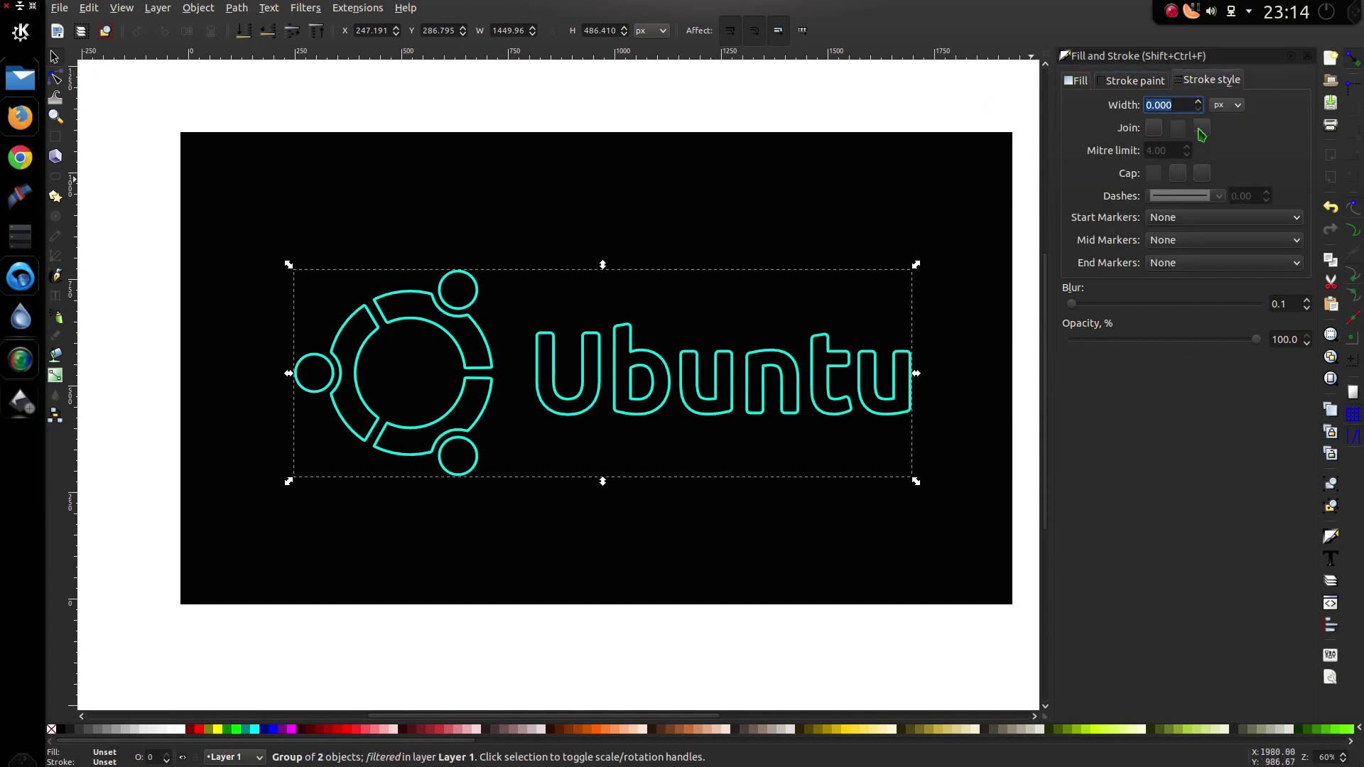
pyautogui.click(1283, 304)
pyautogui.write('6')
pyautogui.press('Return')
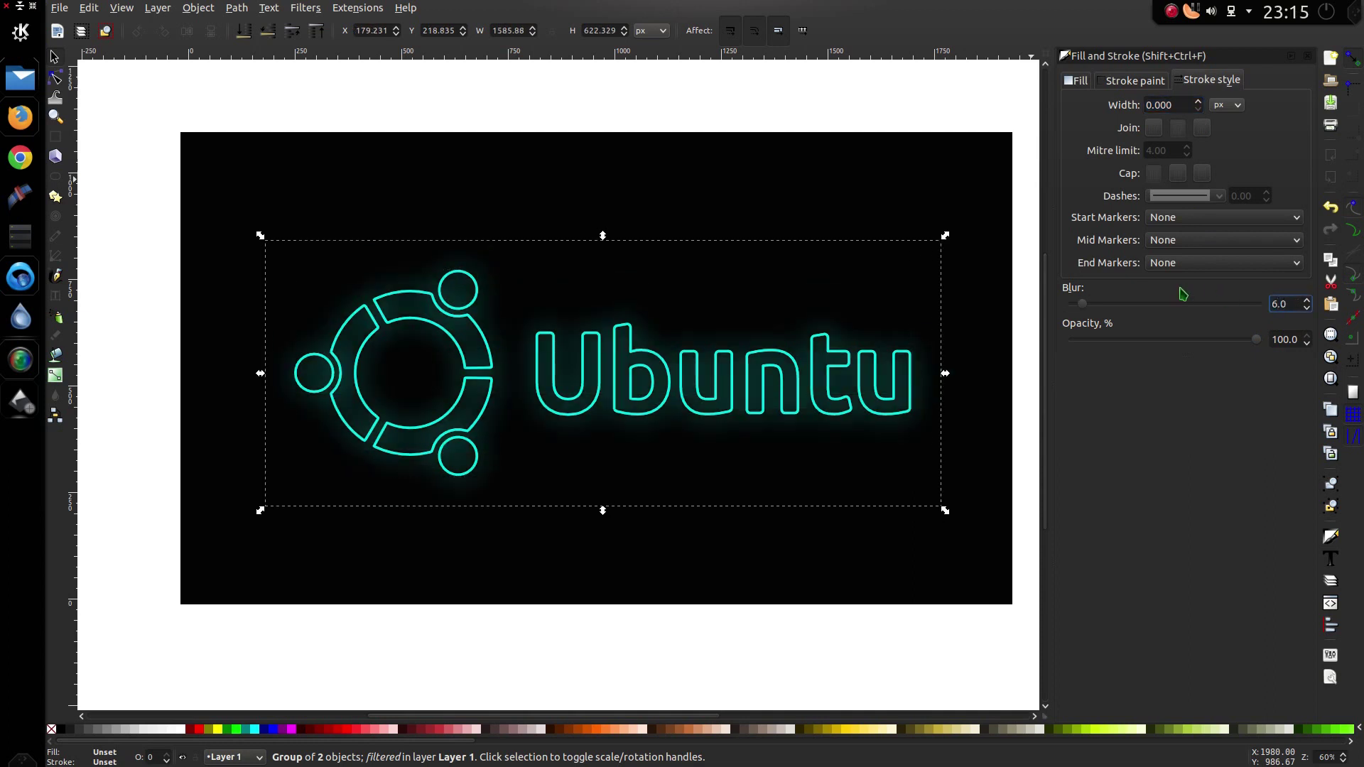
pyautogui.write('1')
pyautogui.press('Return')
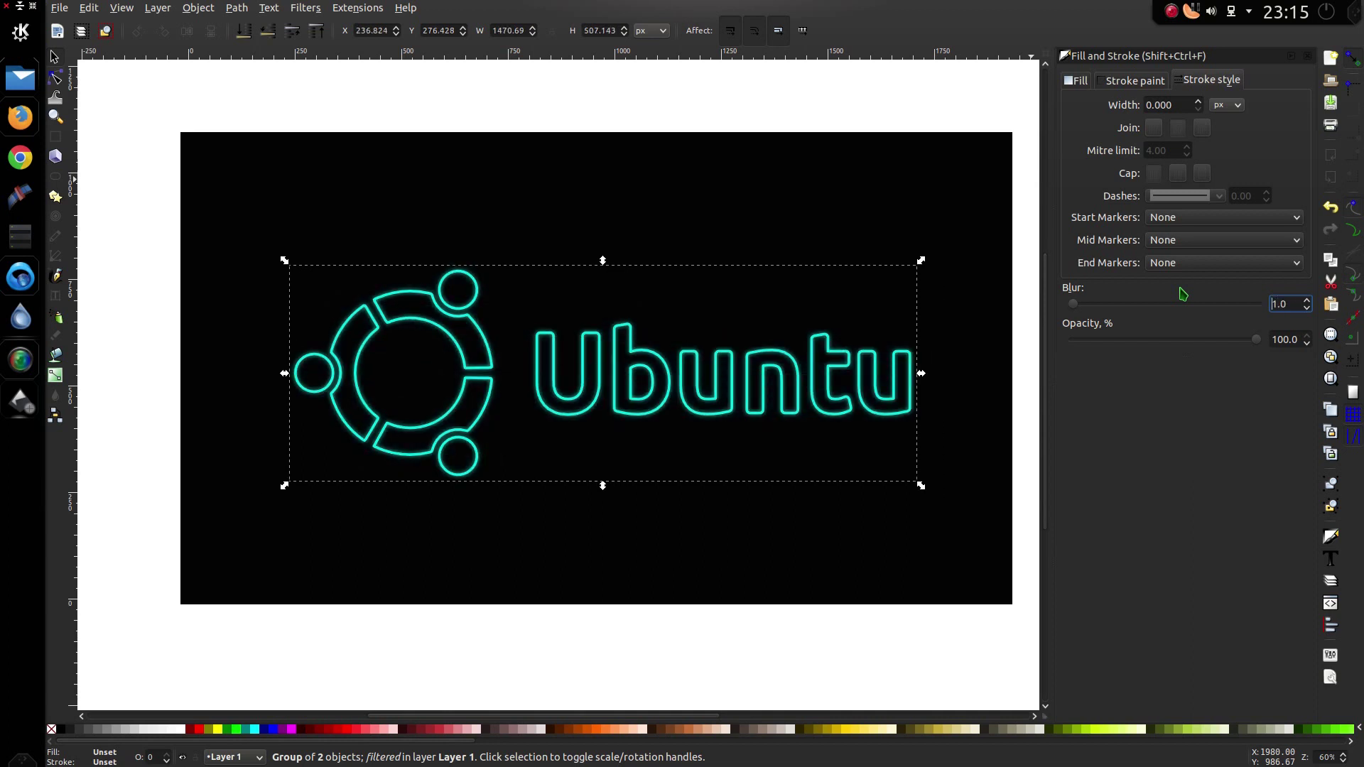
pyautogui.press('Return')
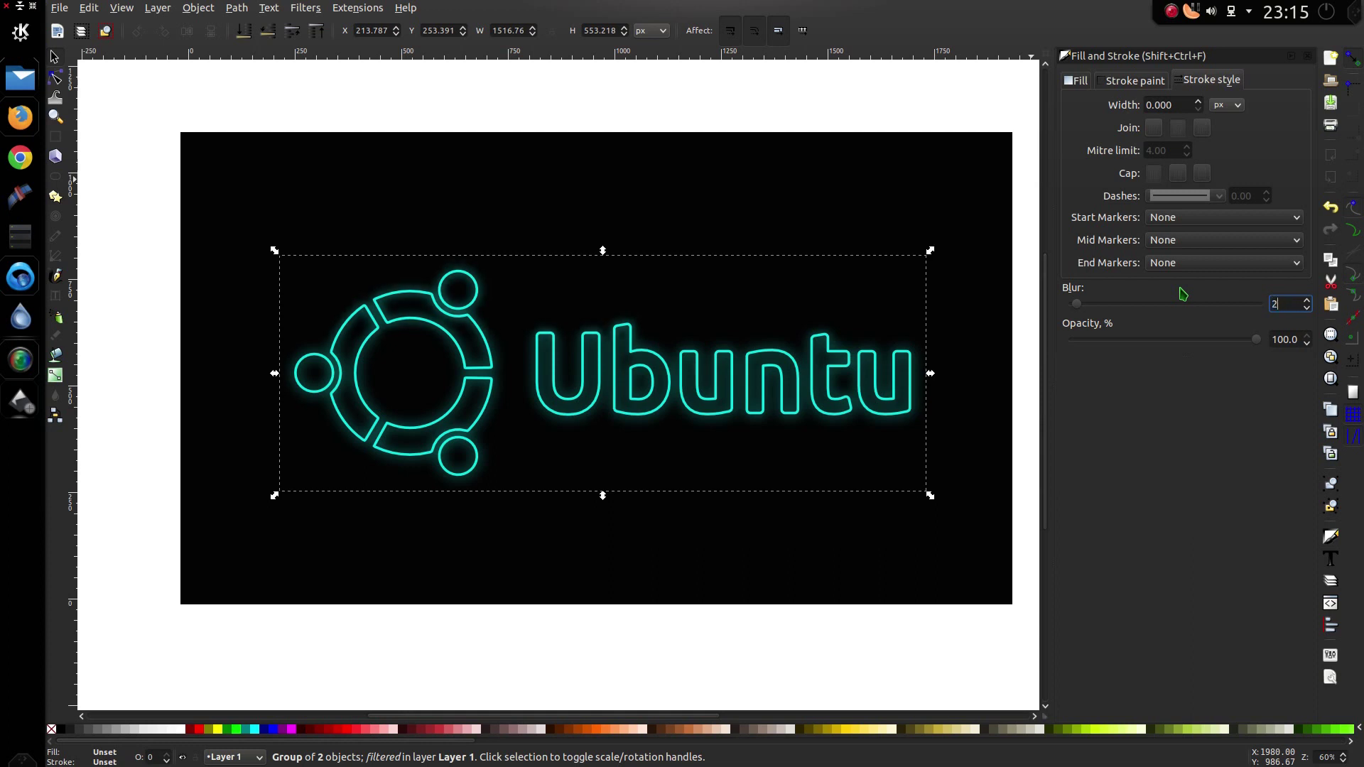
pyautogui.write('2')
pyautogui.press('Return')
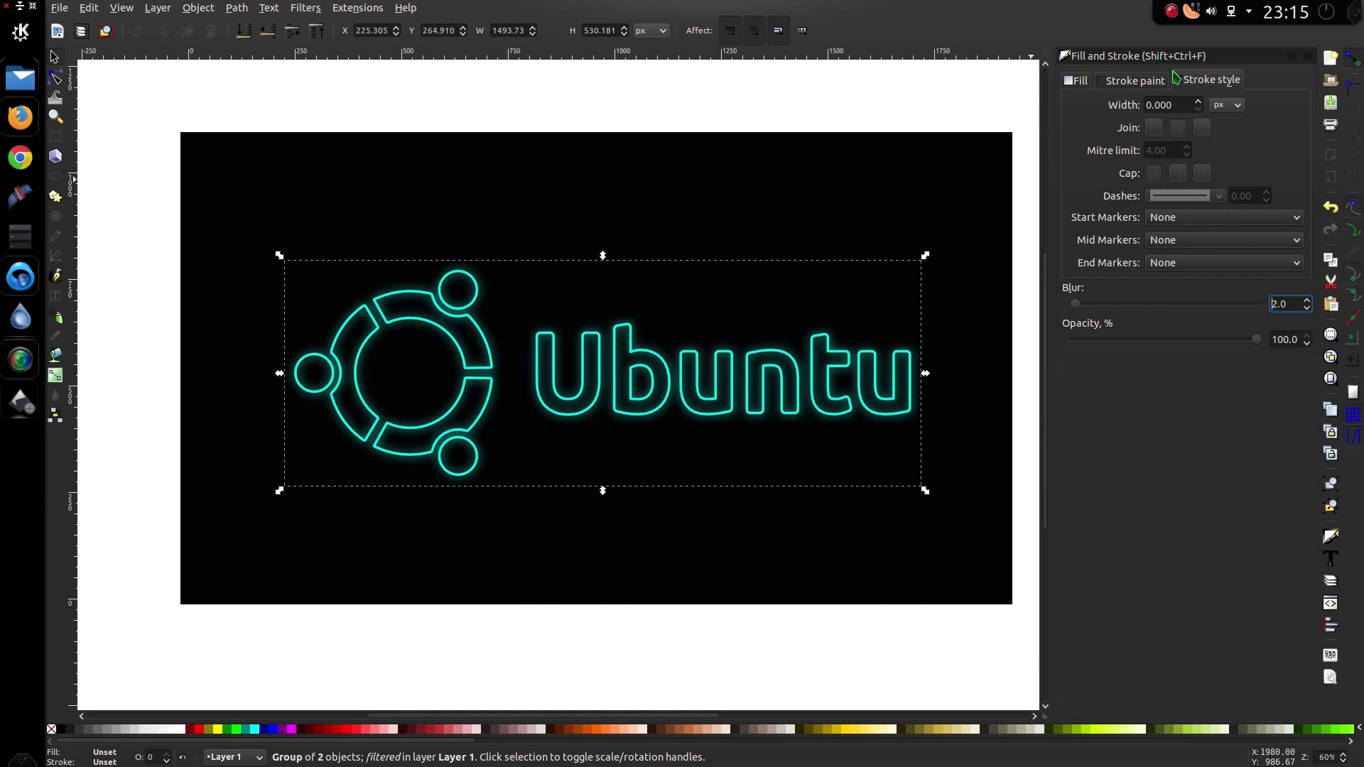
# Set up a bitmap export of the page area at 180 dpi, giving 3840 x 2160 pixels
pyautogui.click(192, 142)
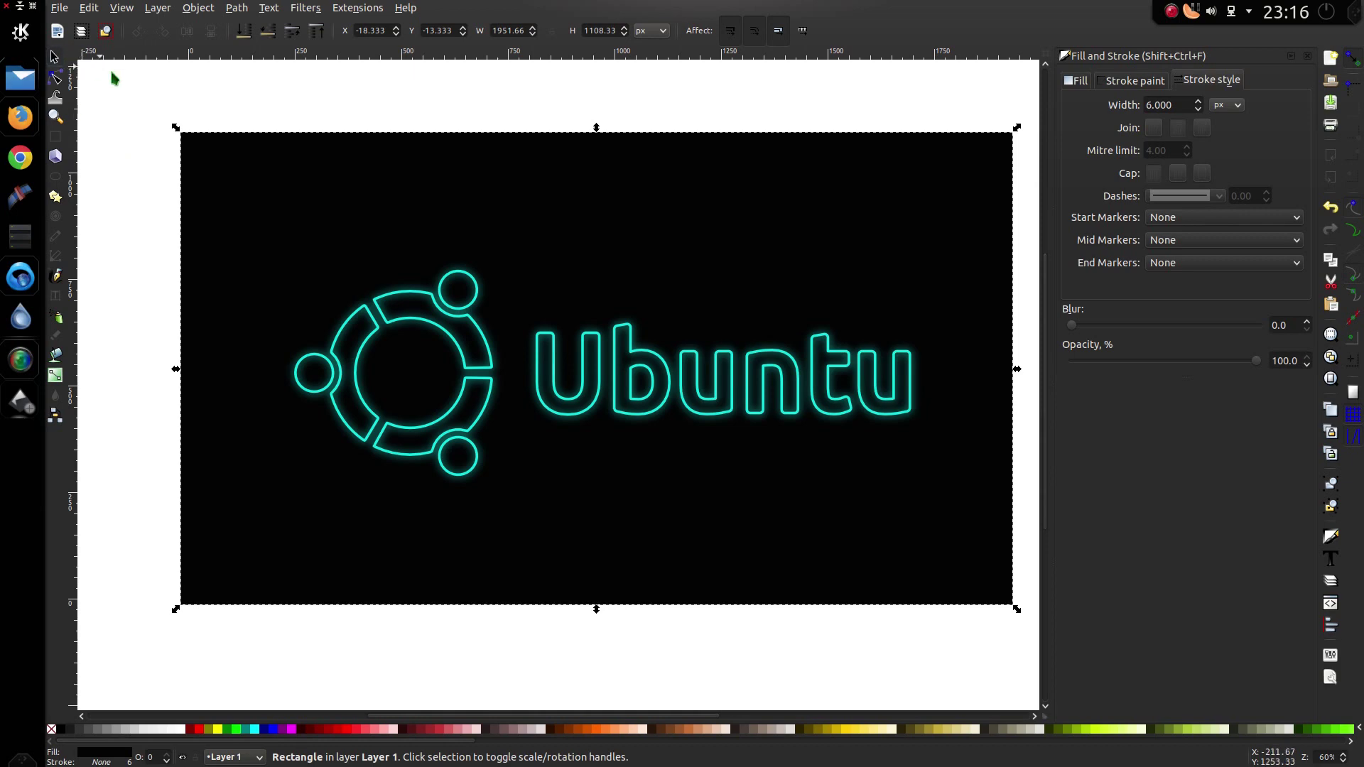
pyautogui.click(59, 8)
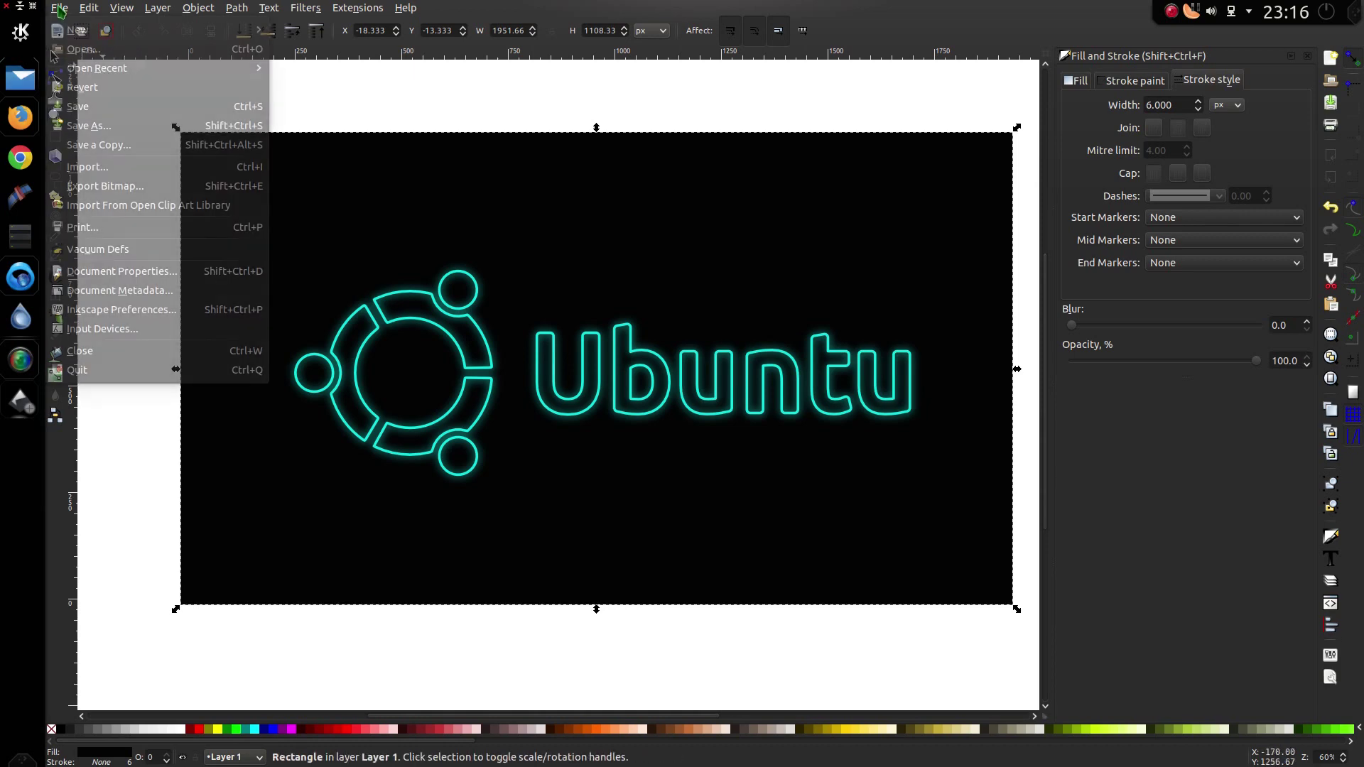
pyautogui.click(117, 186)
pyautogui.click(204, 311)
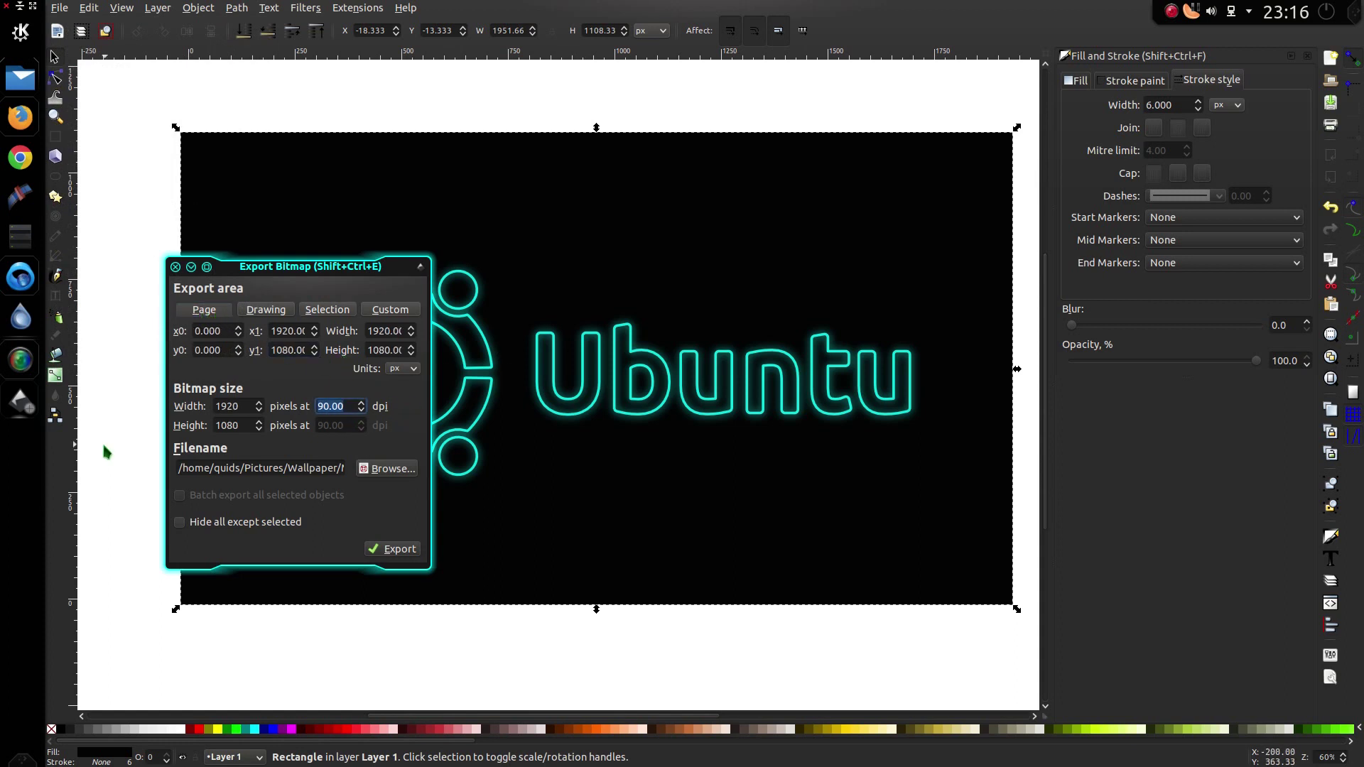
pyautogui.write('180')
pyautogui.press('Tab')
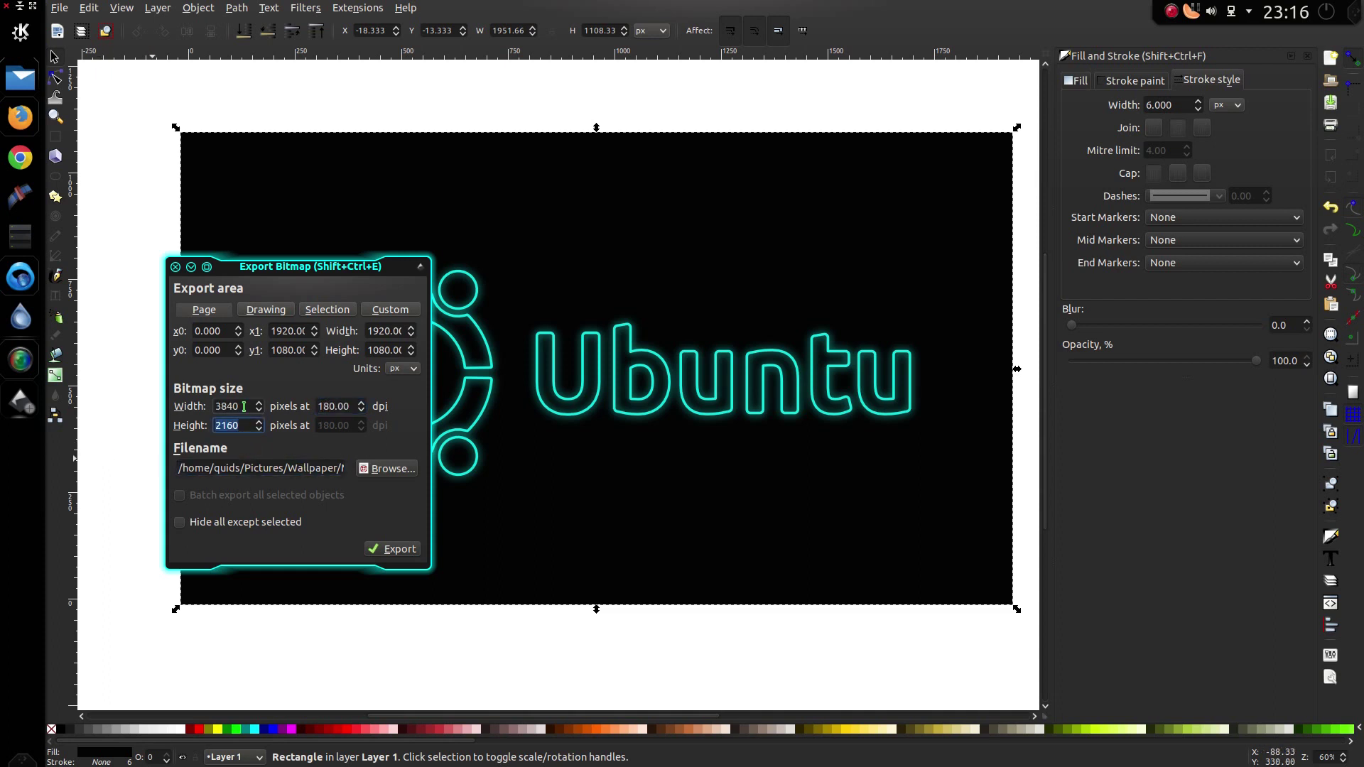